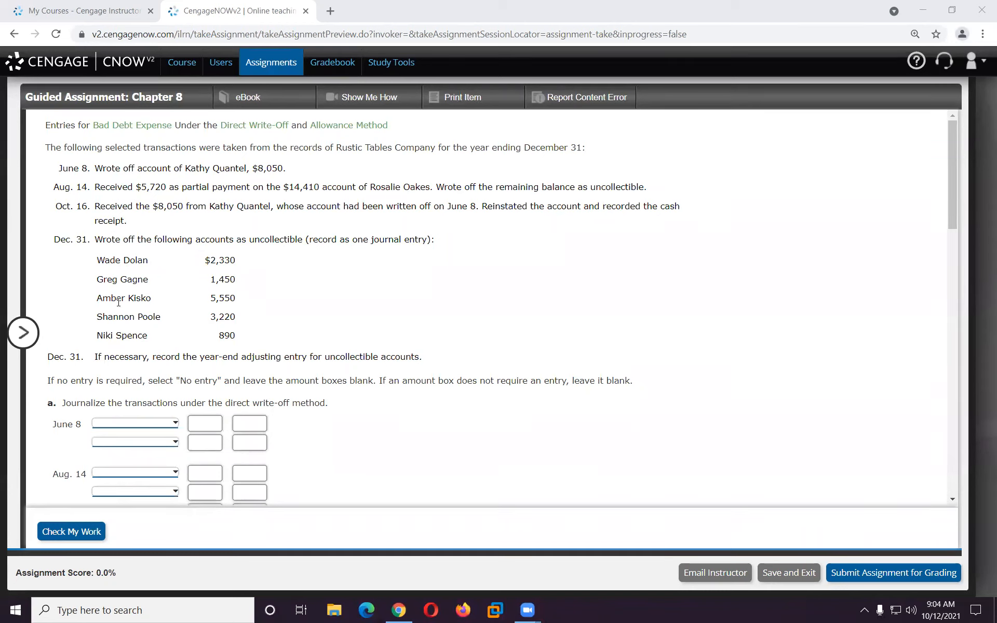
Record the June 8 write-off by debiting Bad Debt Expense 8050 and crediting the named customer's Accounts Receivable 8050.
click(118, 424)
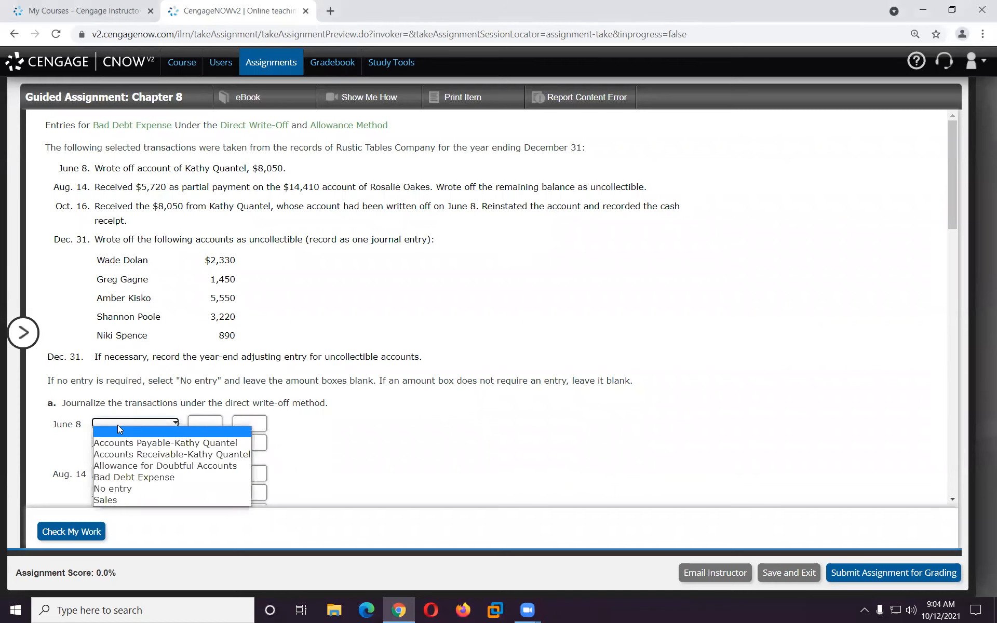
click(128, 478)
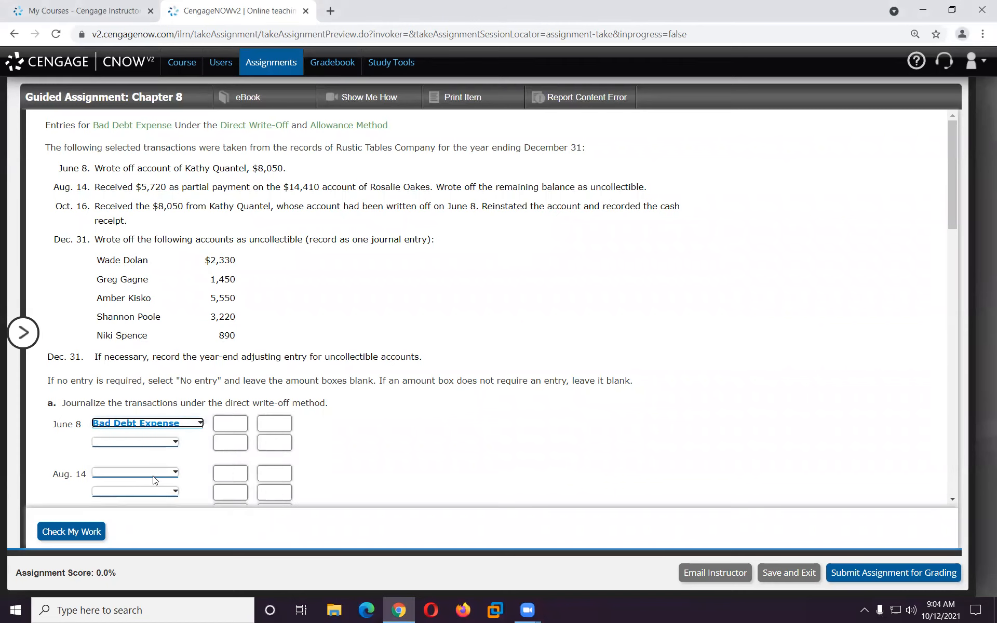
click(135, 442)
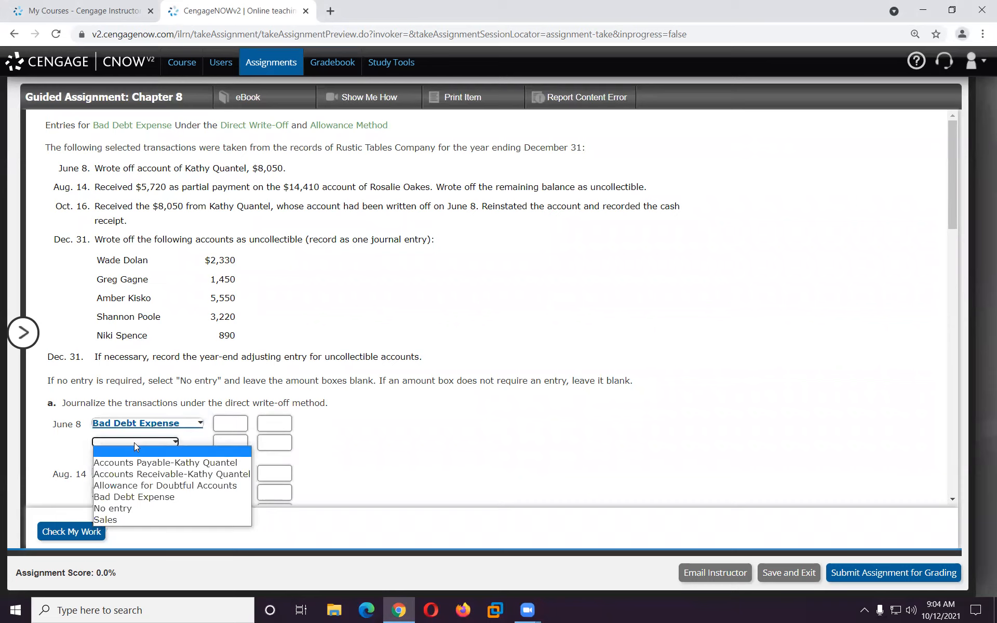
click(136, 473)
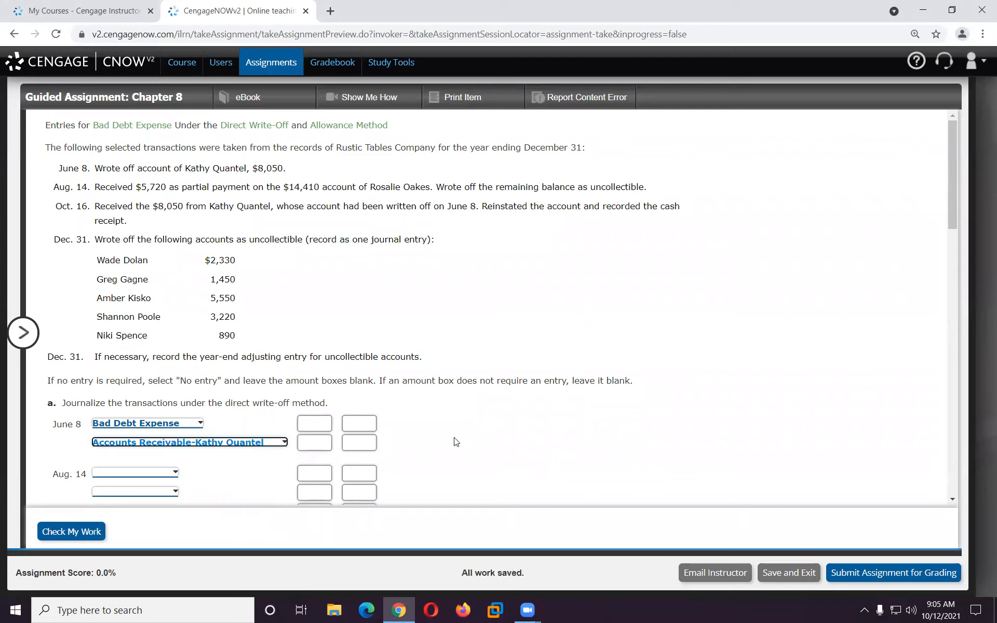
click(321, 424)
text(8050)
click(359, 441)
text(8050)
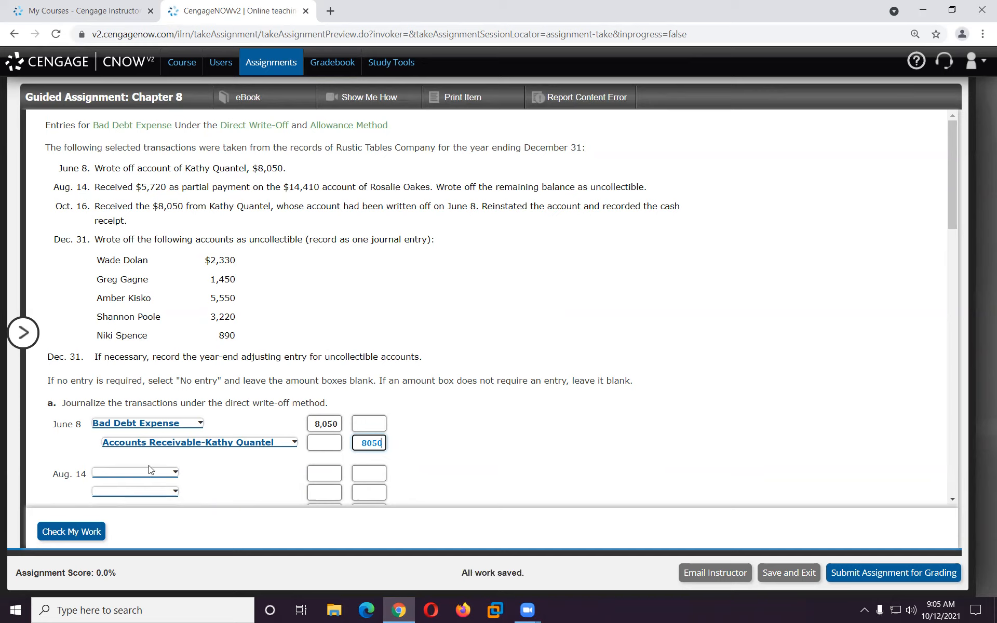
Set the three August 14 entry accounts to Cash, Bad Debt Expense and the paying customer's Accounts Receivable.
scroll(149, 477, down, 1)
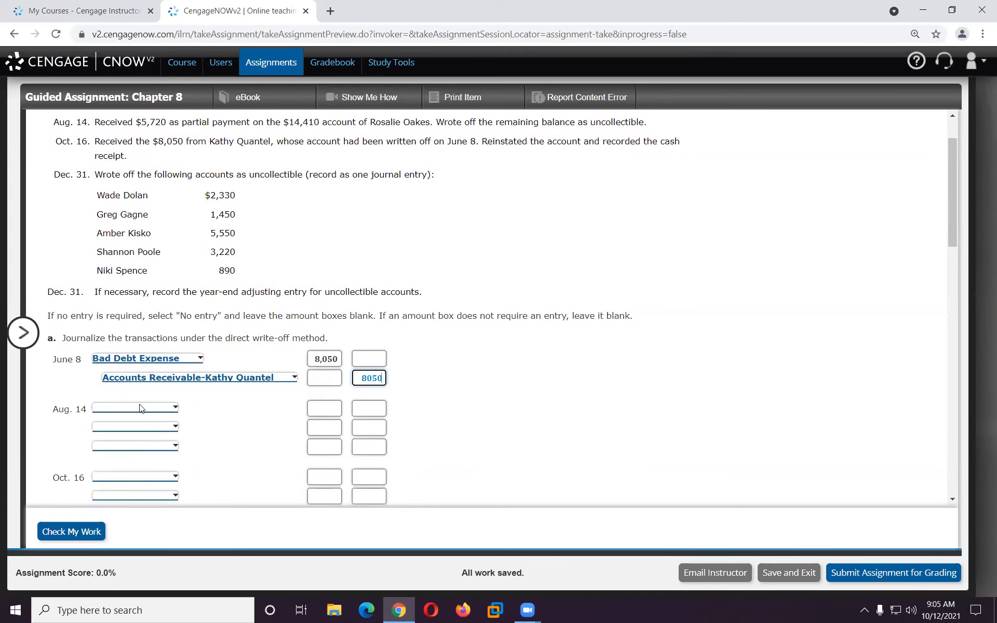
click(140, 408)
click(138, 461)
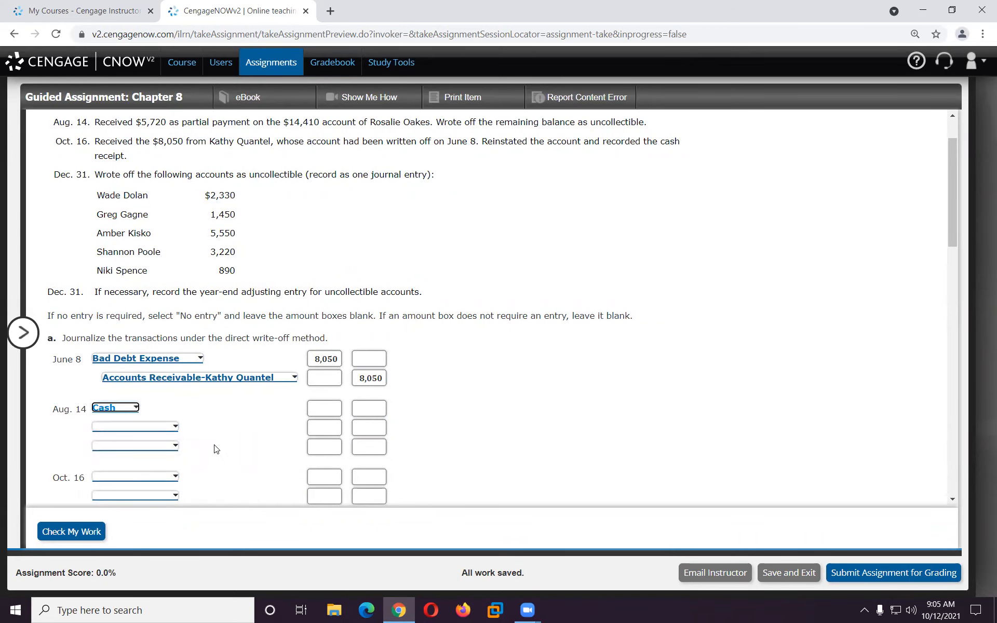
click(157, 428)
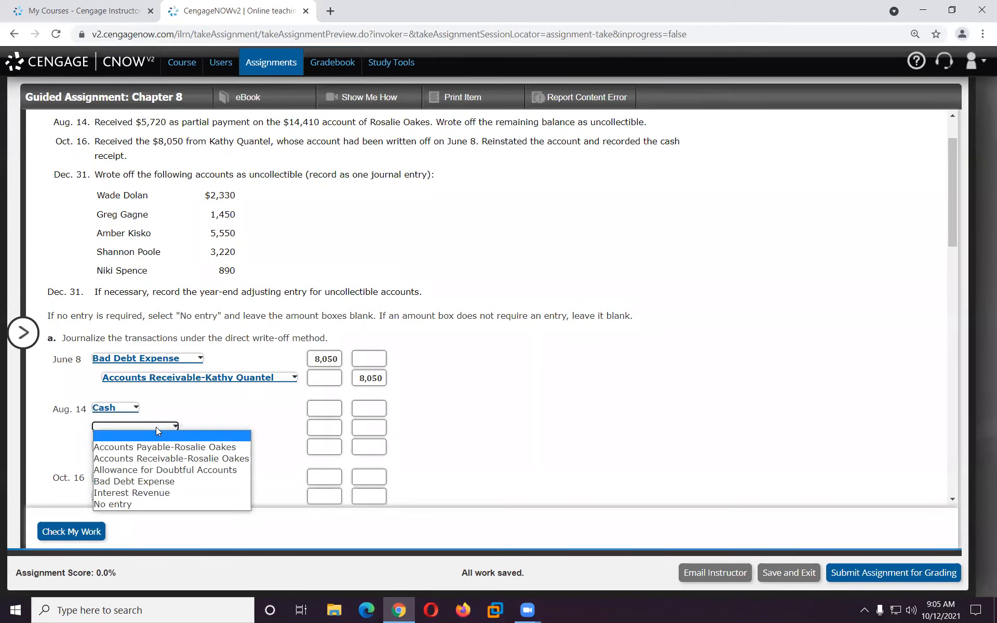
click(153, 481)
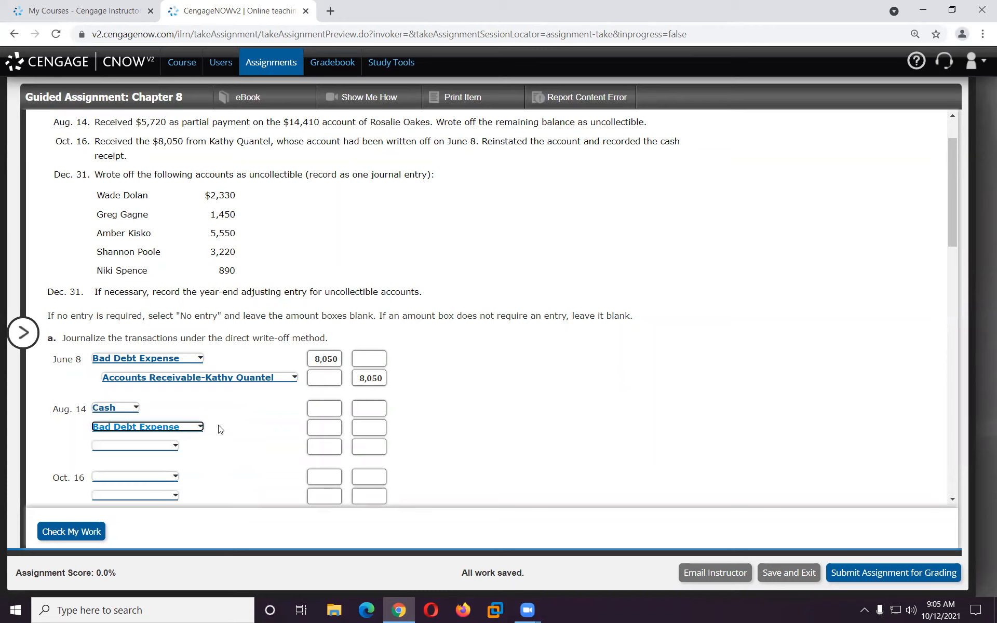
click(162, 448)
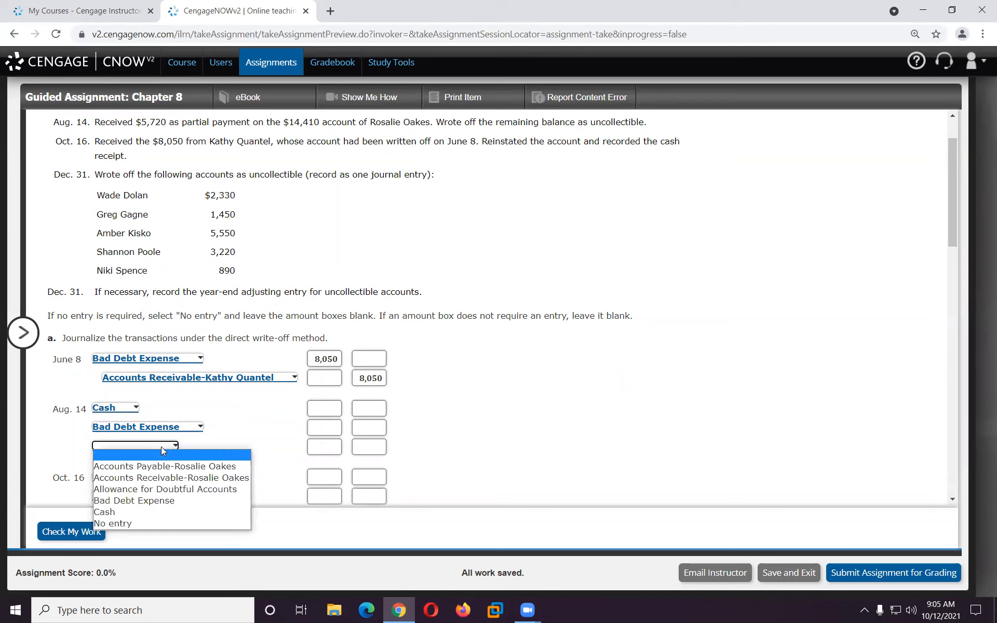
click(172, 478)
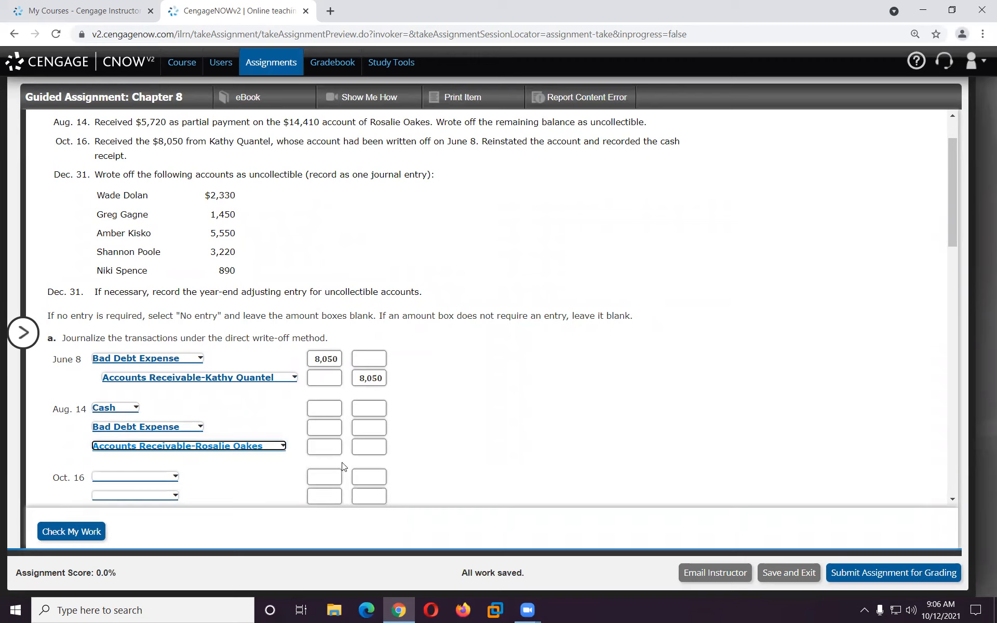
Enter 5720 as the August 14 Cash debit and 14410 as the Accounts Receivable credit.
click(323, 407)
text(5720)
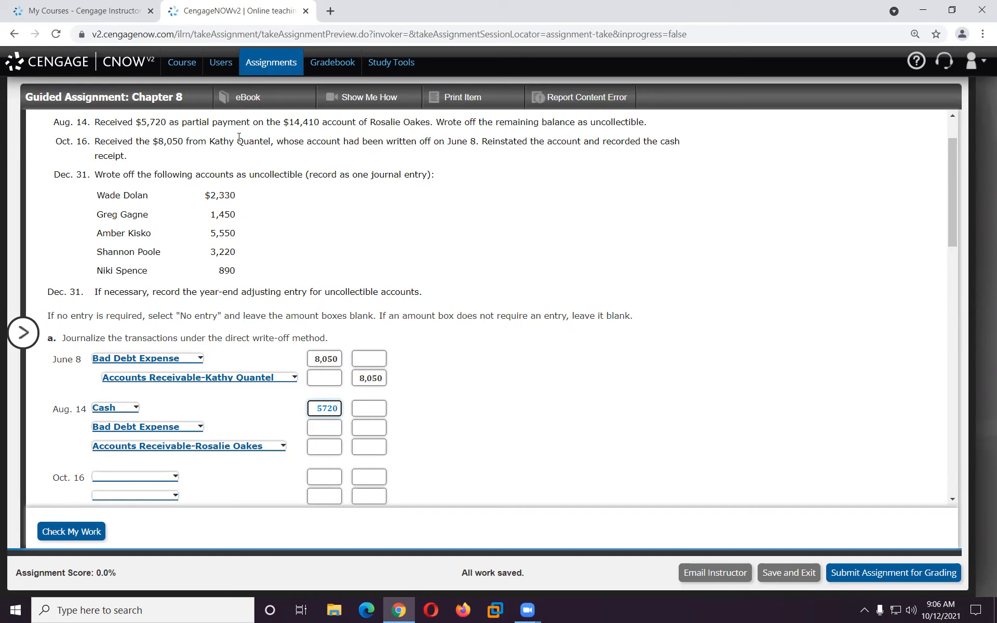
click(370, 448)
text(14410)
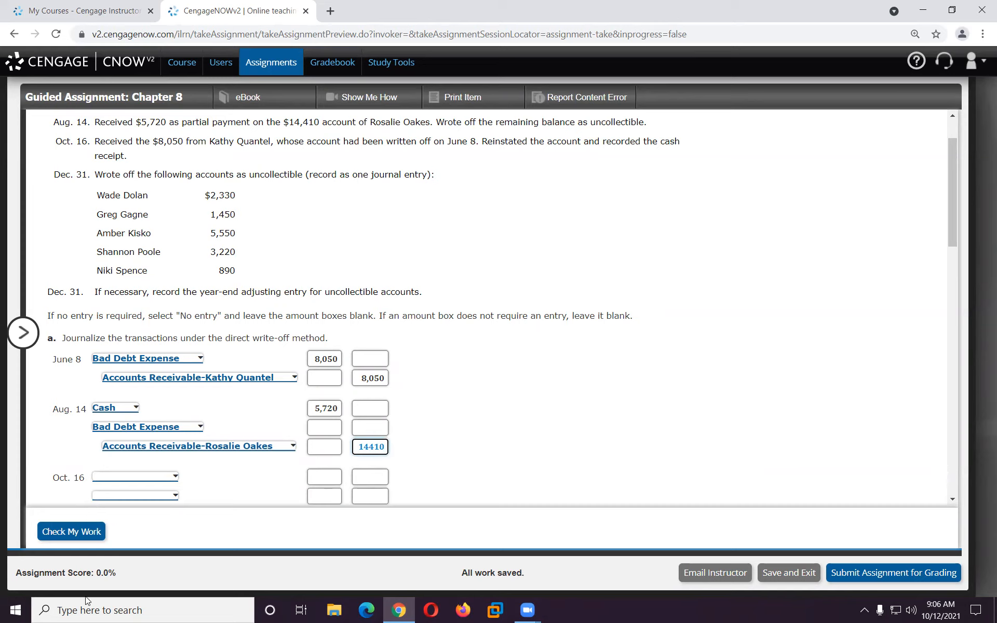
Switch to Calculator to subtract 5720 from 14410, and enter 8690 as the August 14 Bad Debt Expense debit.
click(59, 611)
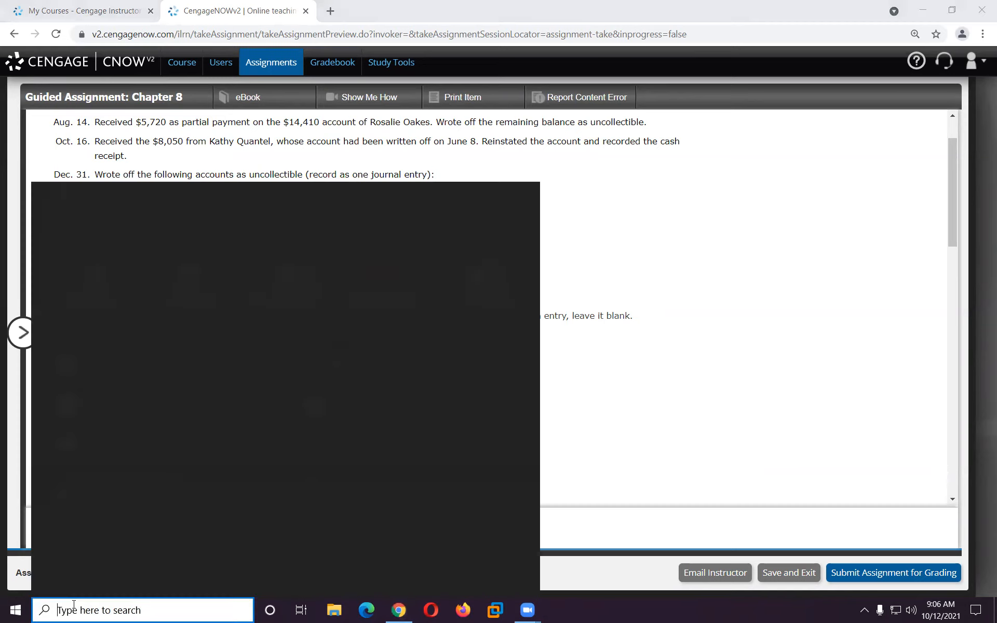
text(calc)
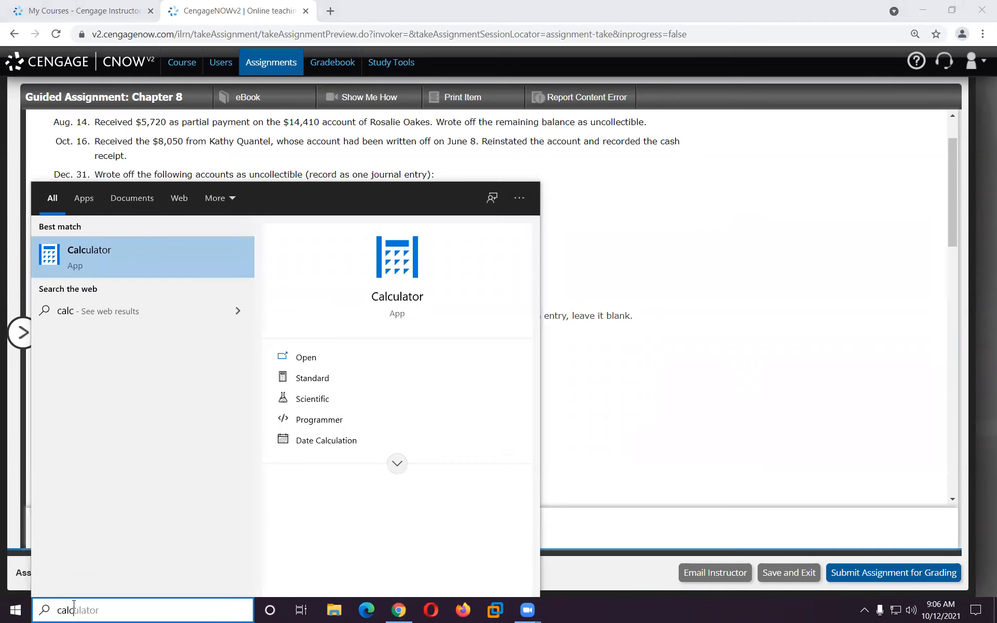
key(Return)
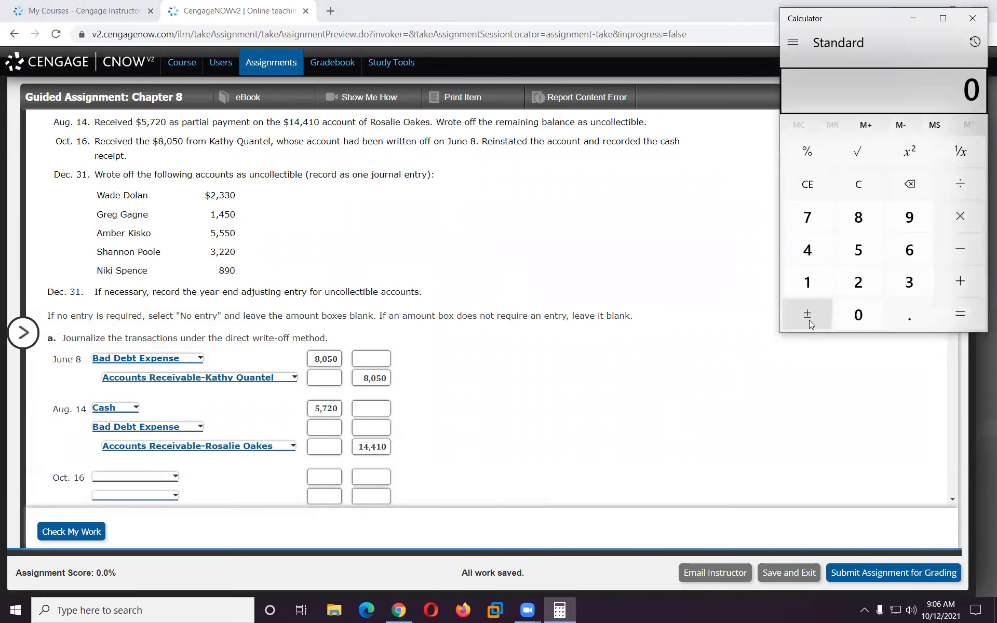
text(14410)
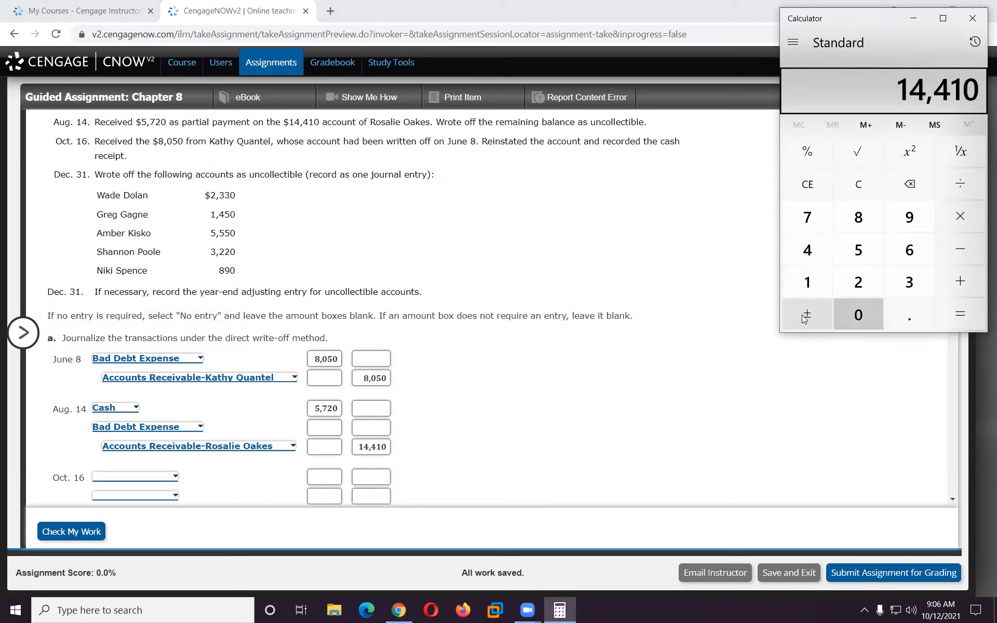
text(-5720)
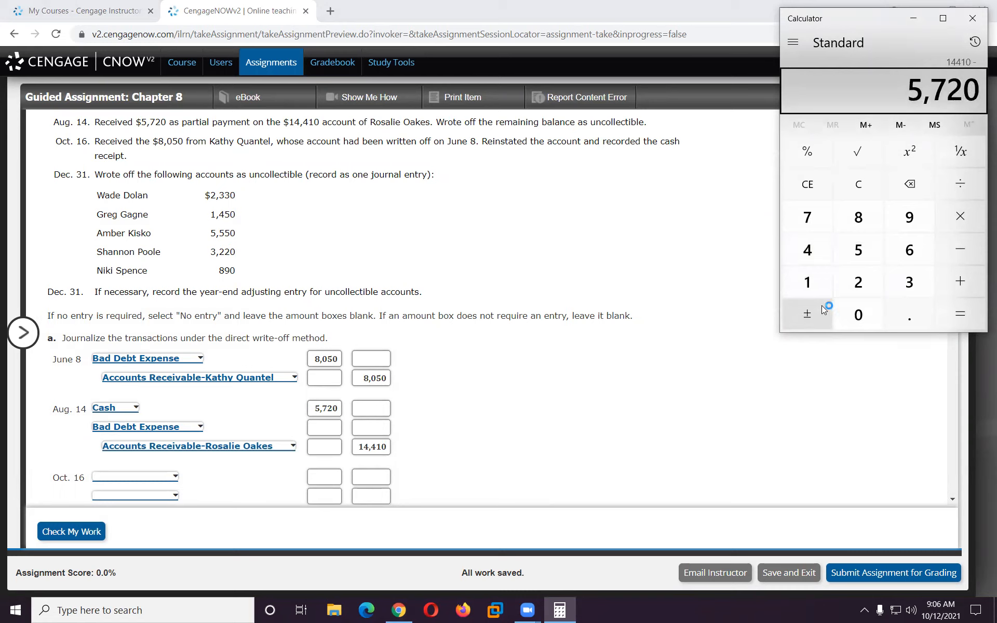
key(Return)
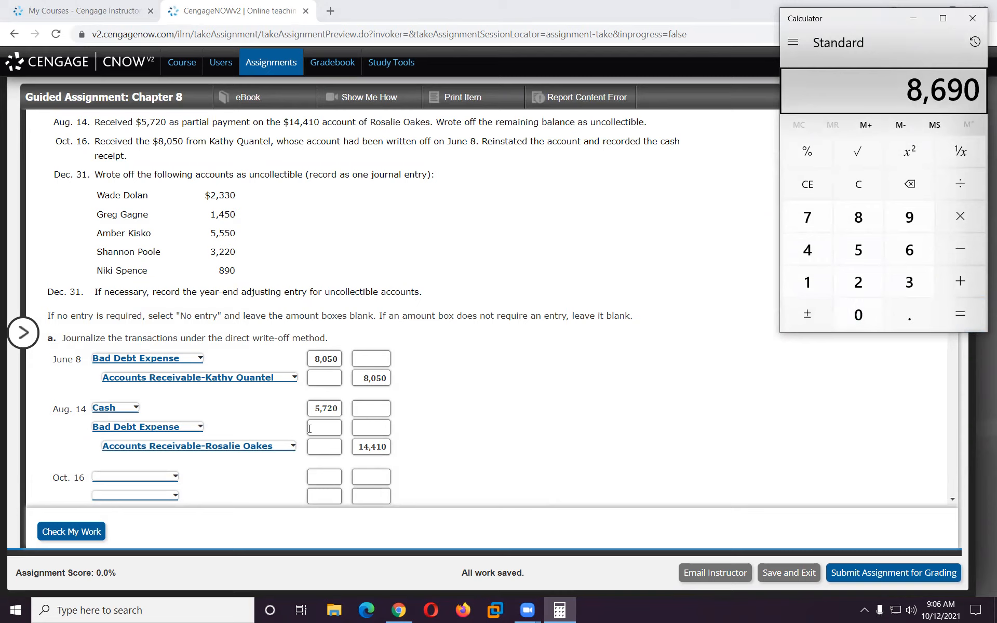
click(311, 428)
text(8690)
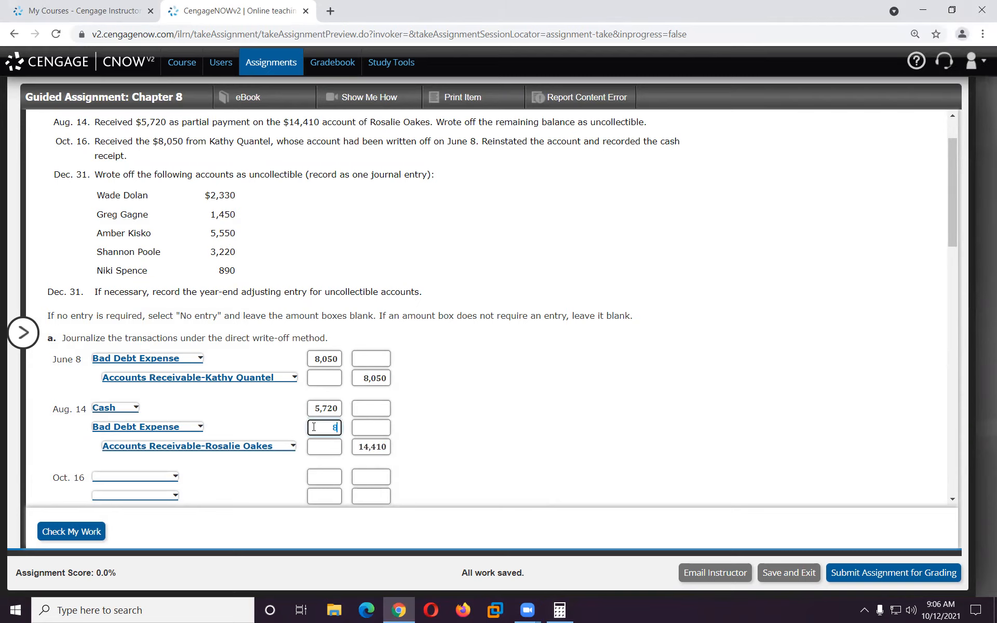
click(670, 361)
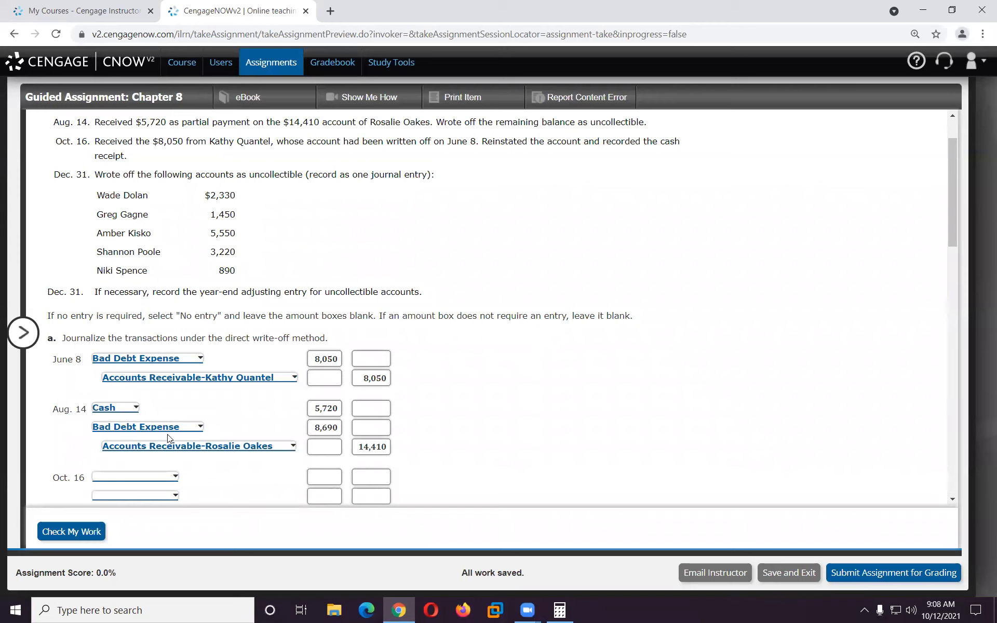
Reinstate the account in the first October 16 entry, debiting the customer's Accounts Receivable 8050 and crediting Bad Debt Expense 8050.
click(135, 477)
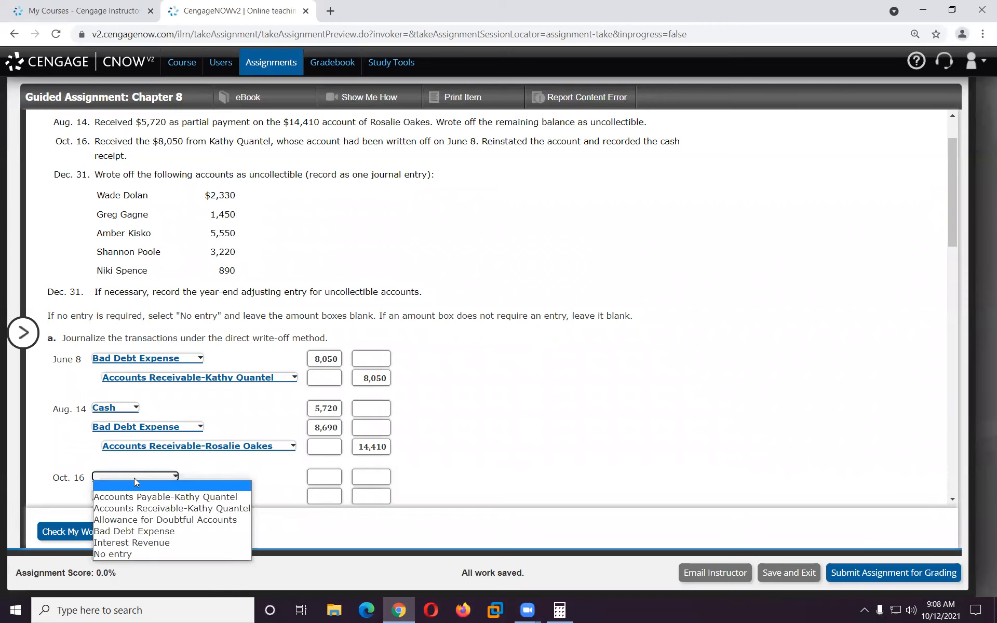
click(141, 508)
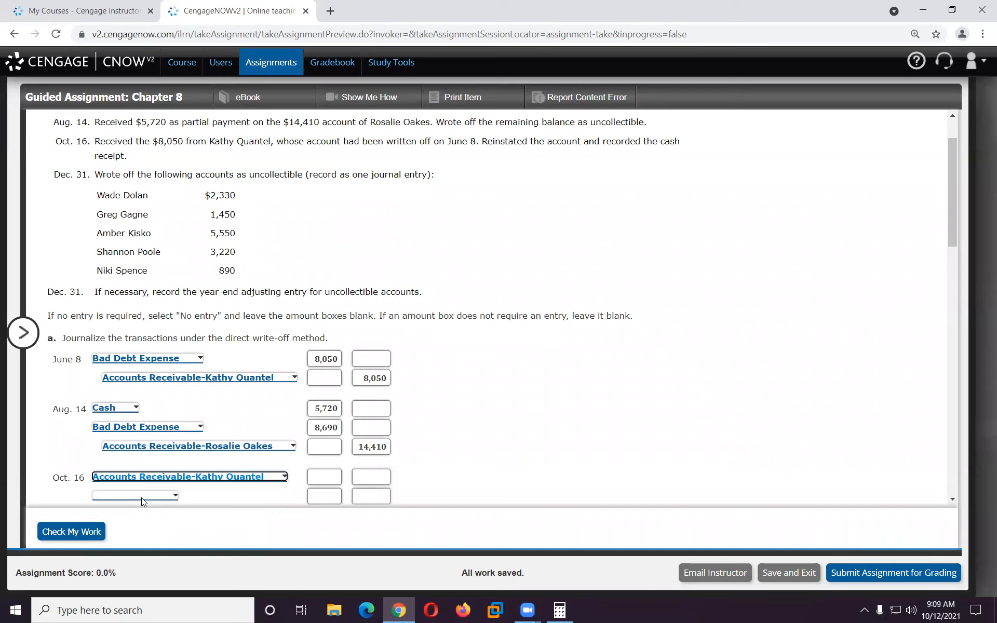
click(138, 494)
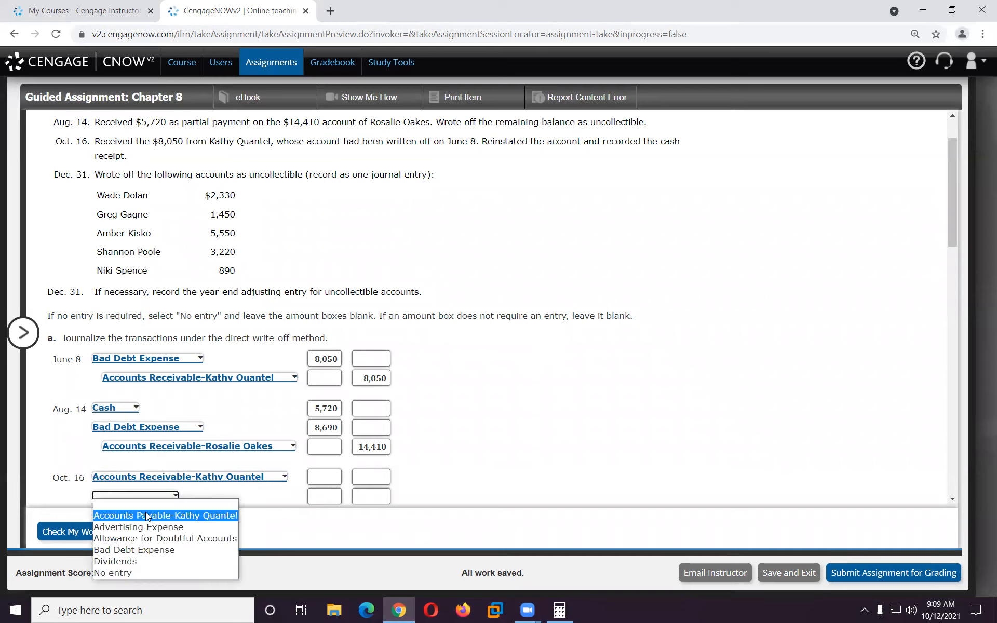
click(155, 551)
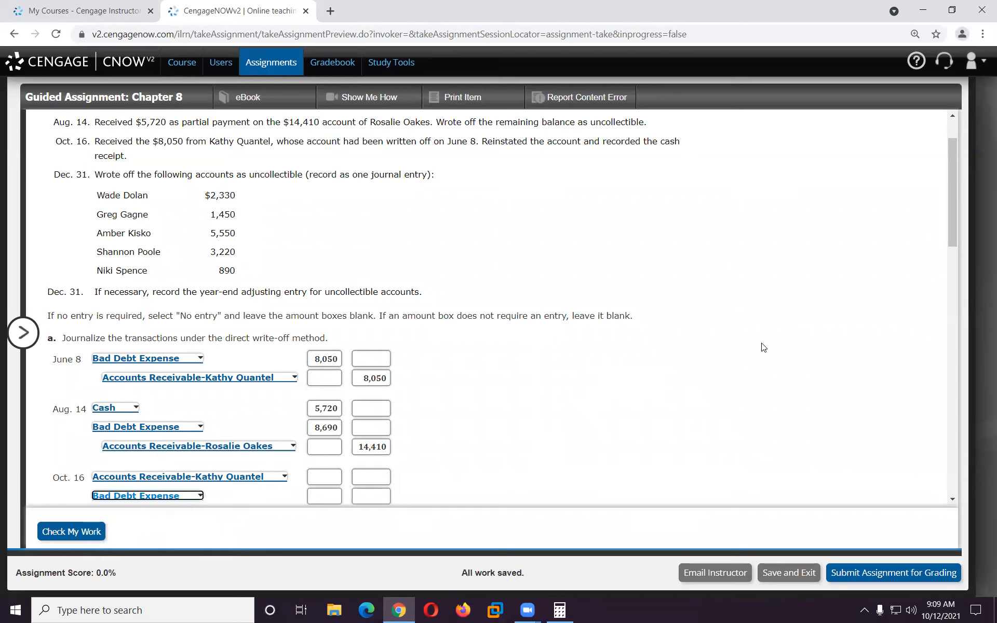
scroll(763, 348, down, 1)
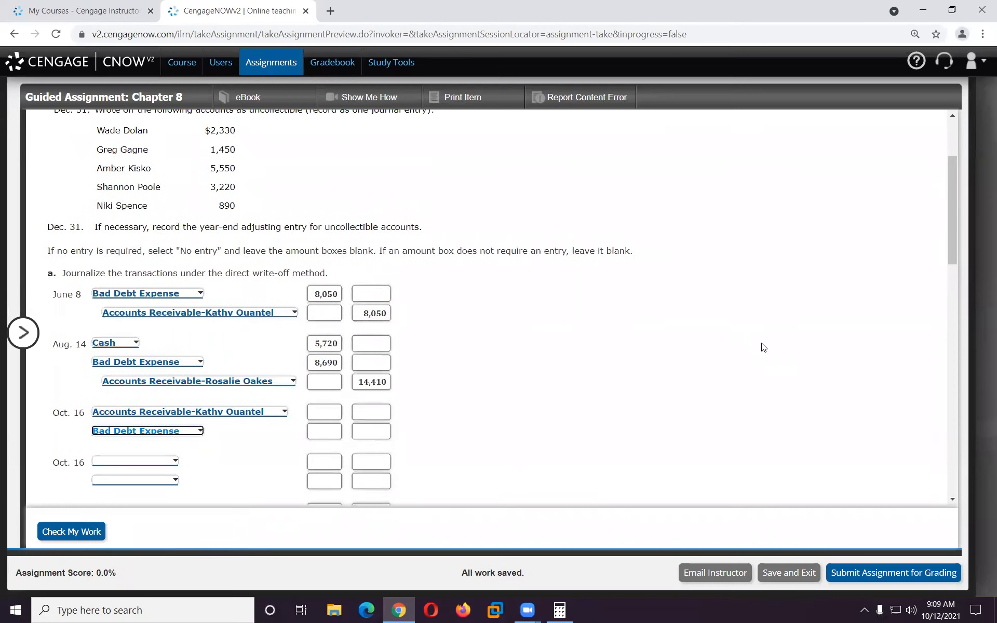
click(335, 411)
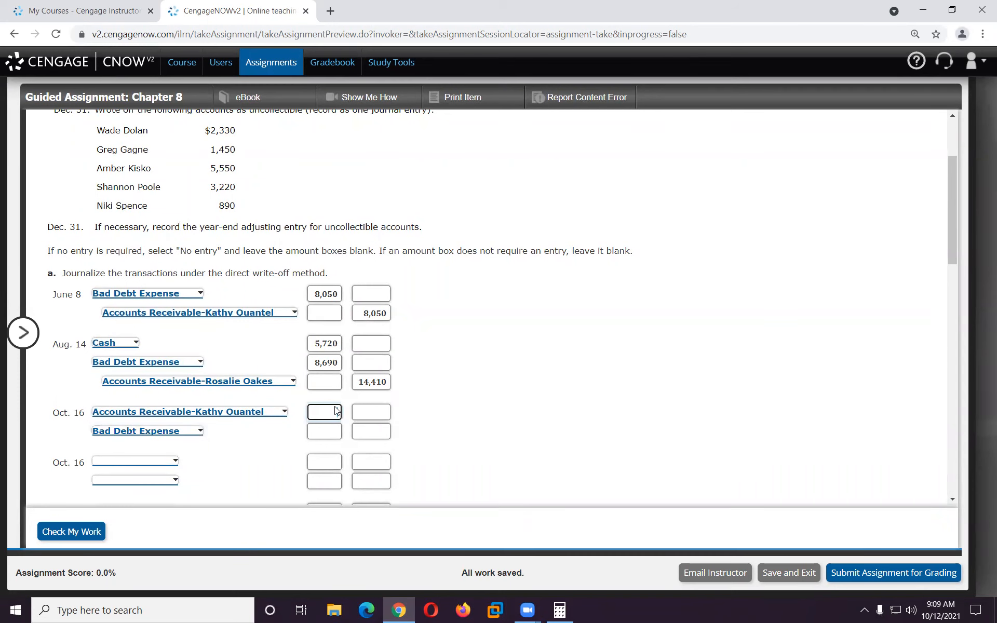
text(8050)
click(369, 432)
text(8050)
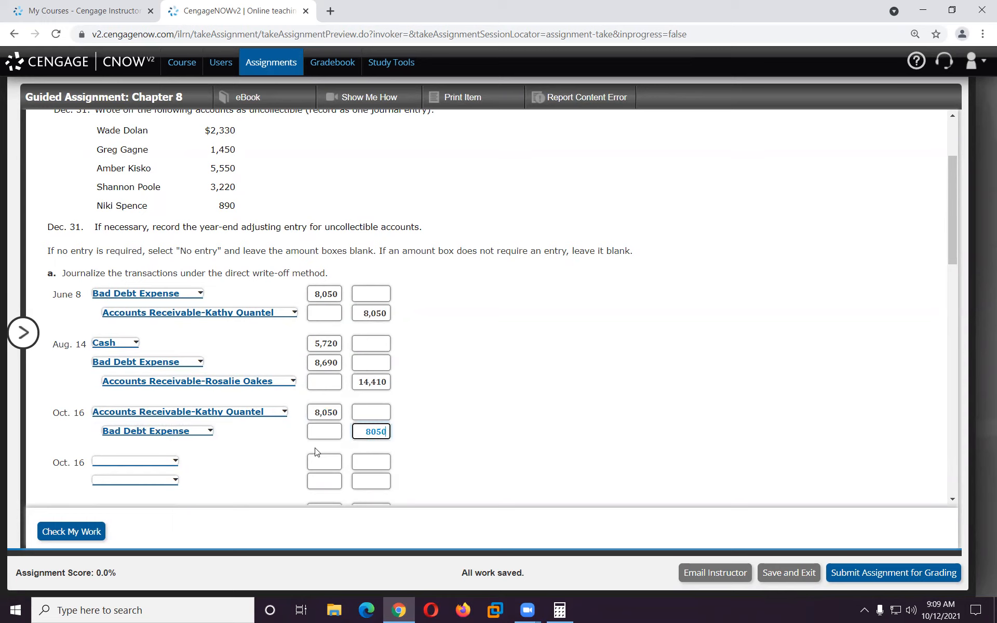
Record the cash receipt in the second October 16 entry, debiting Cash 8050 and crediting the customer's Accounts Receivable 8050.
click(124, 462)
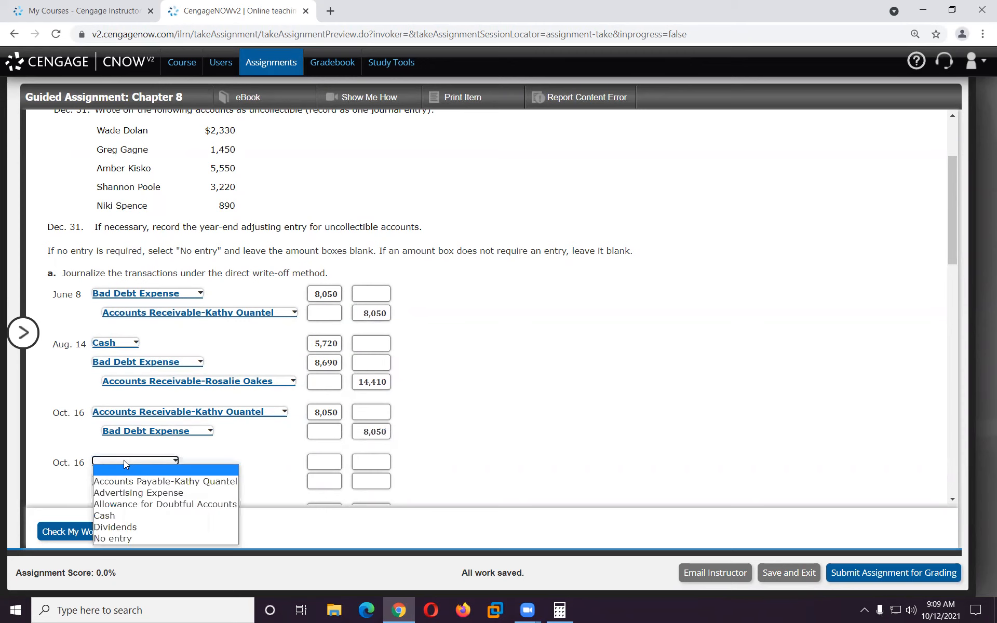
click(125, 517)
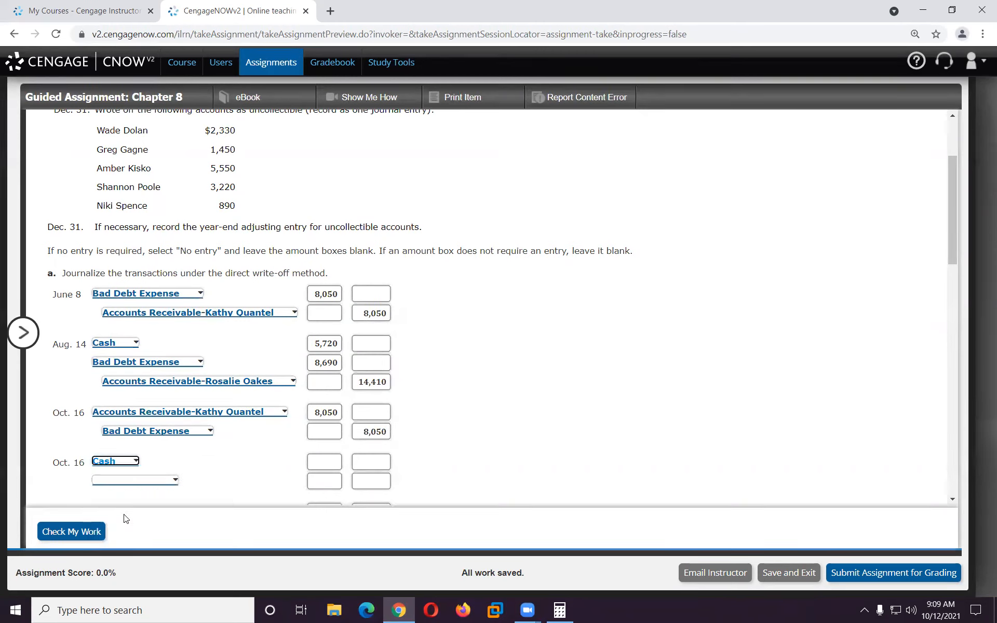
click(161, 481)
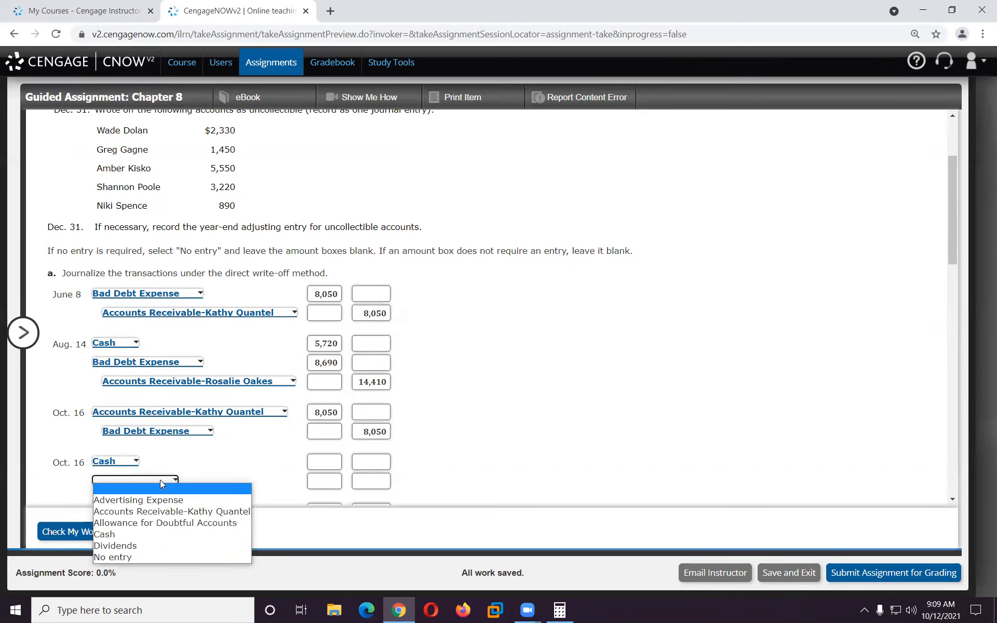
click(167, 512)
click(333, 461)
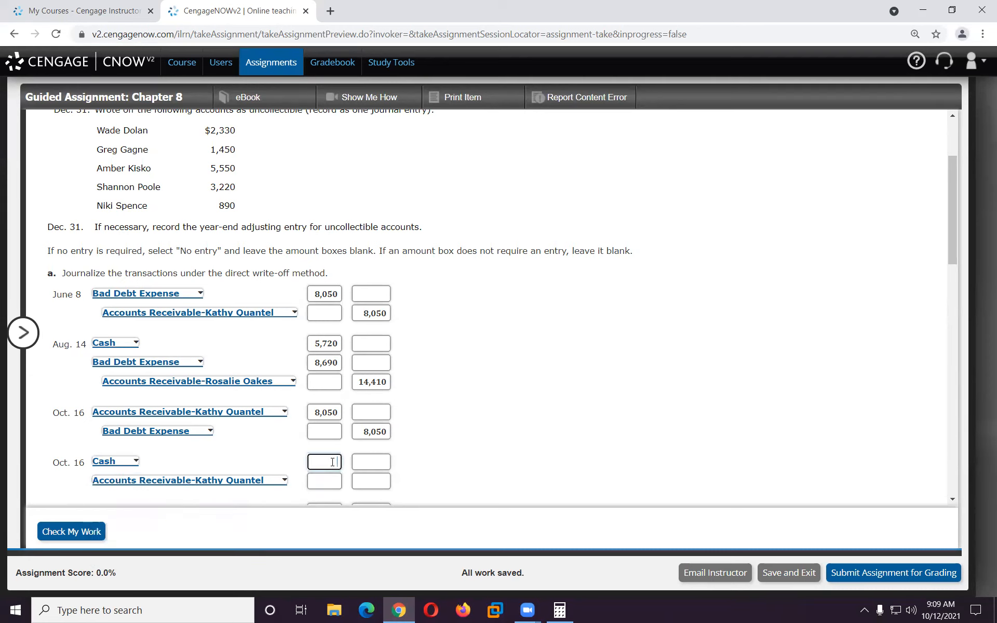
text(8050)
click(378, 482)
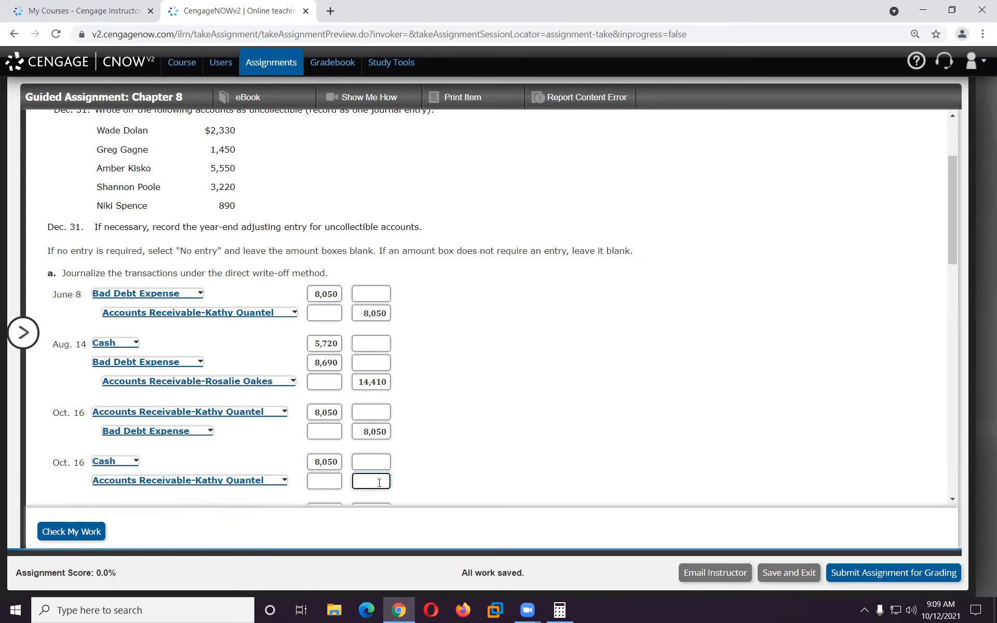
text(8050)
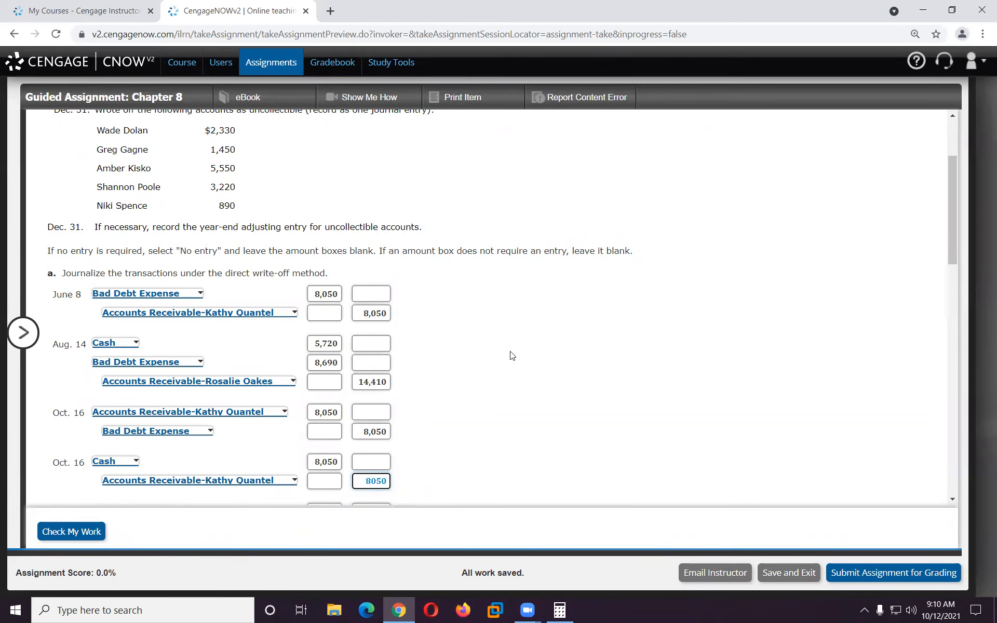
scroll(511, 355, down, 2)
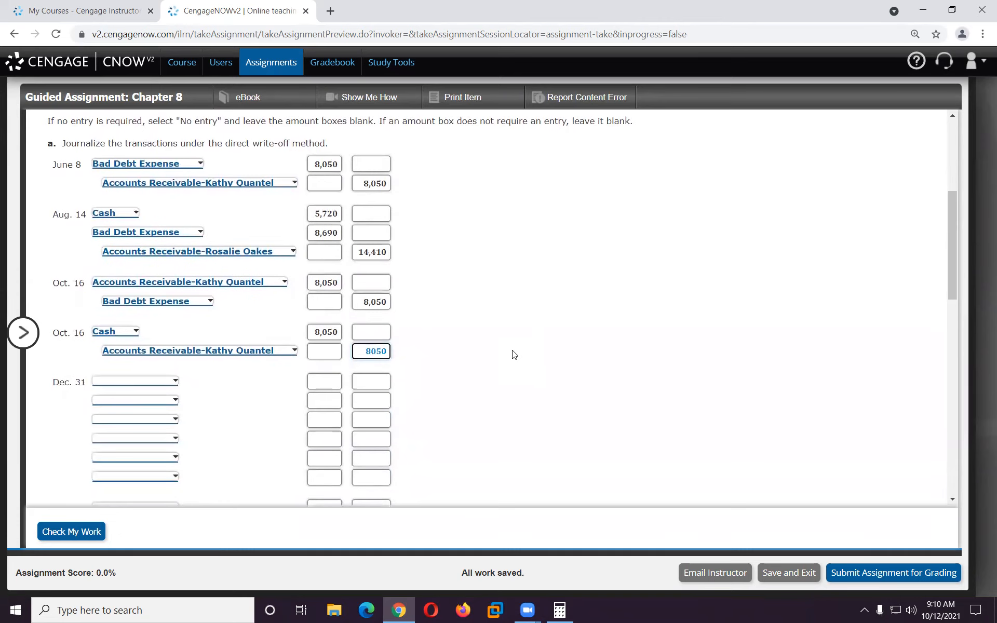
Choose Bad Debt Expense as the account on the first line of the first December 31 entry.
scroll(514, 355, up, 5)
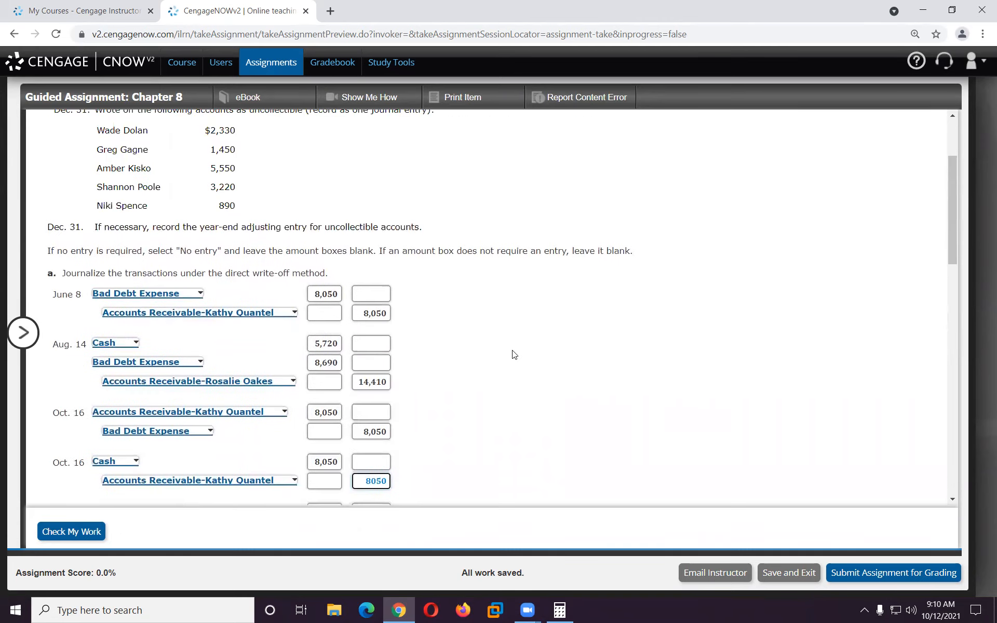
scroll(514, 355, down, 1)
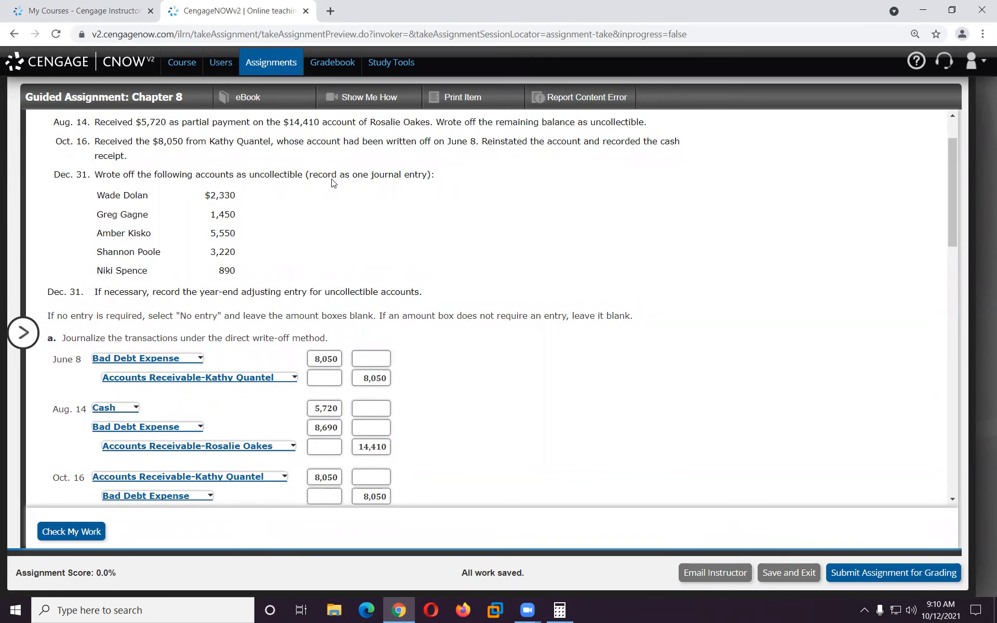
scroll(333, 184, down, 4)
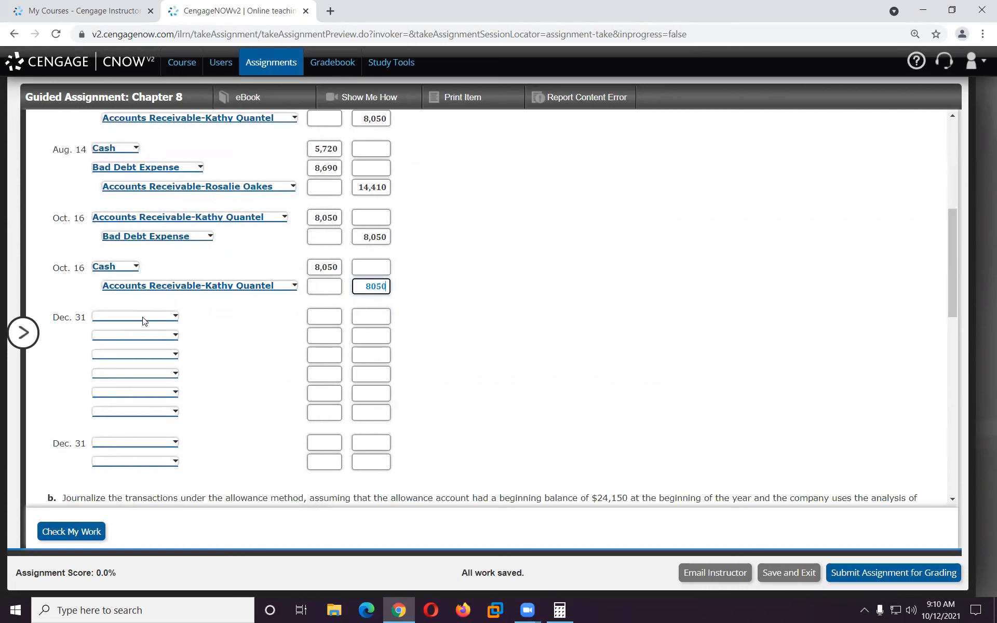
click(145, 320)
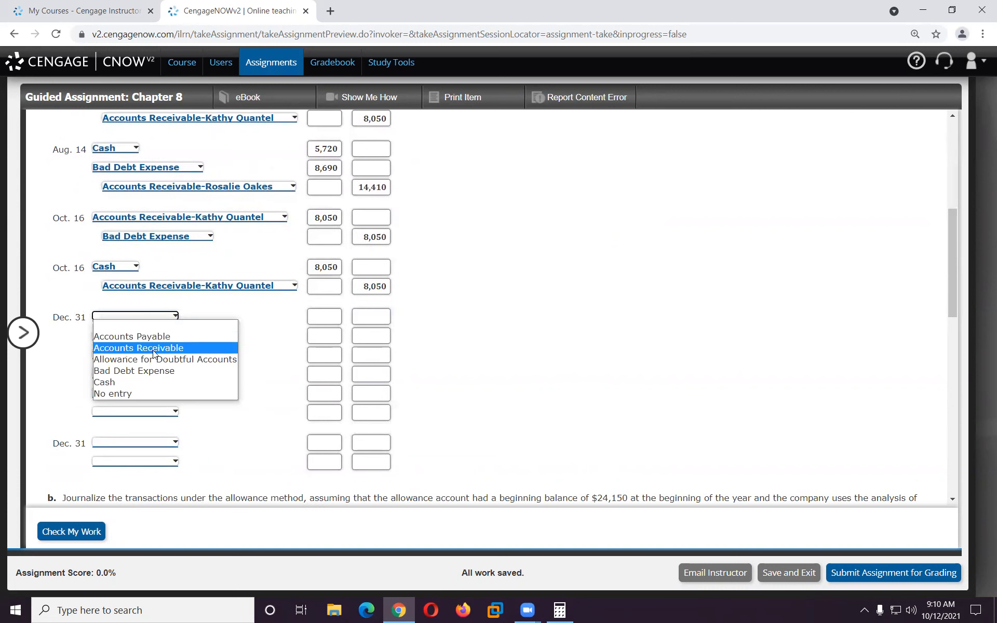
click(157, 370)
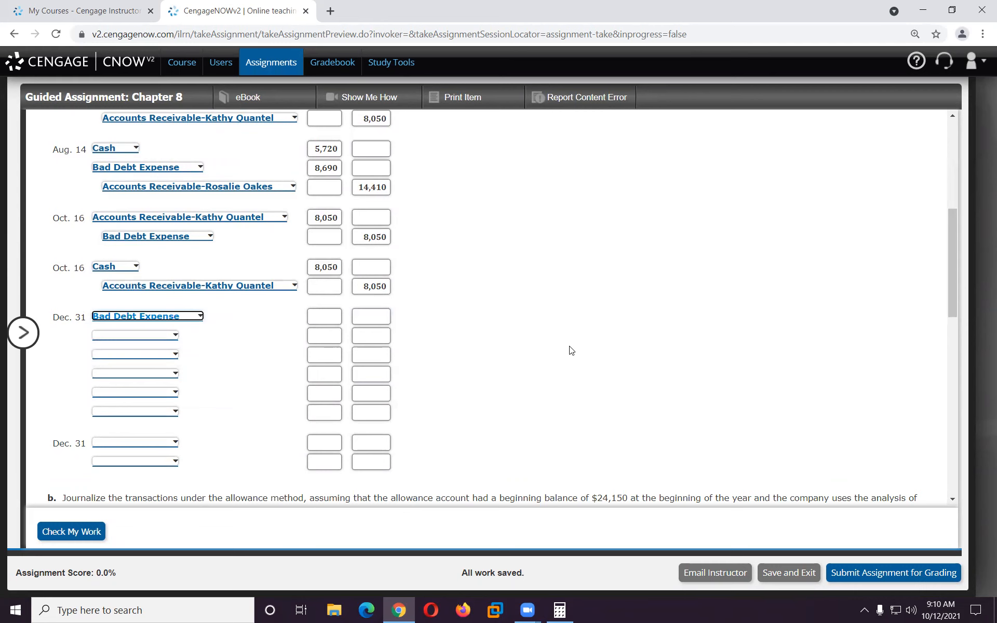
On the second line of the first December 31 entry, select the first listed customer's Accounts Payable and credit 2330.
scroll(571, 351, up, 5)
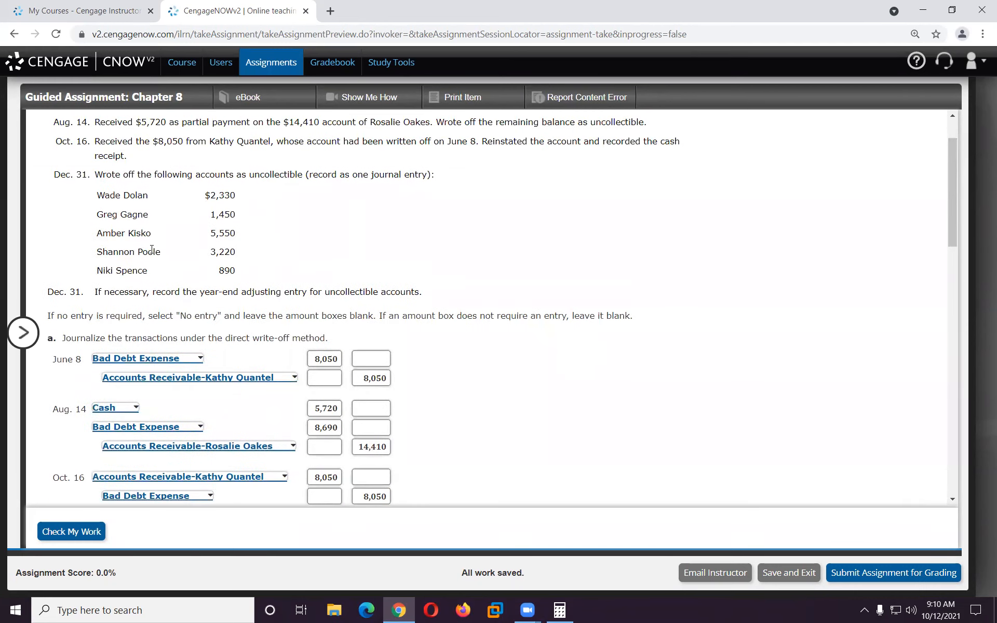
scroll(440, 234, down, 3)
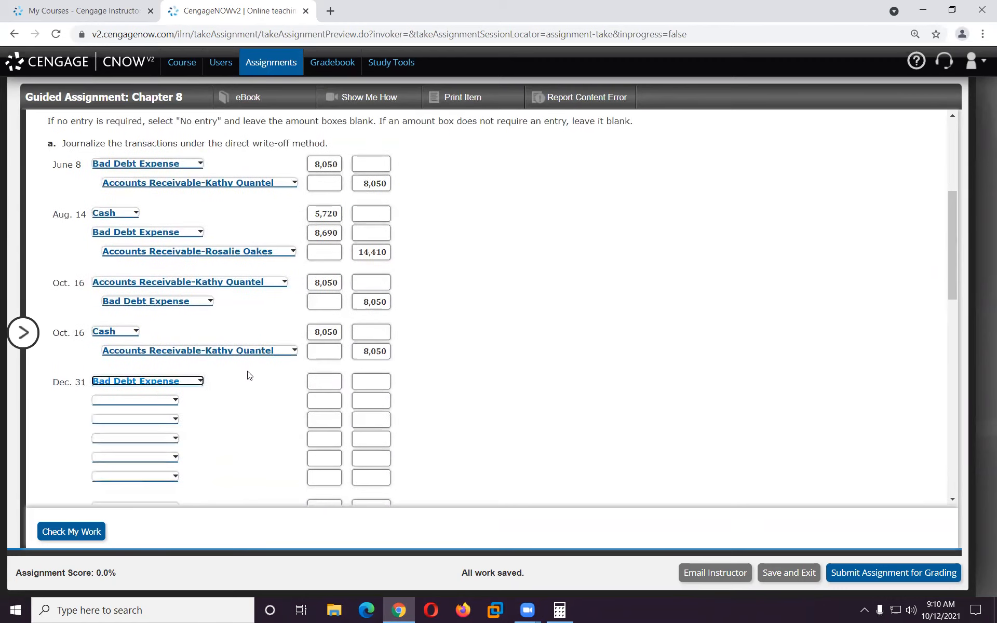
click(154, 401)
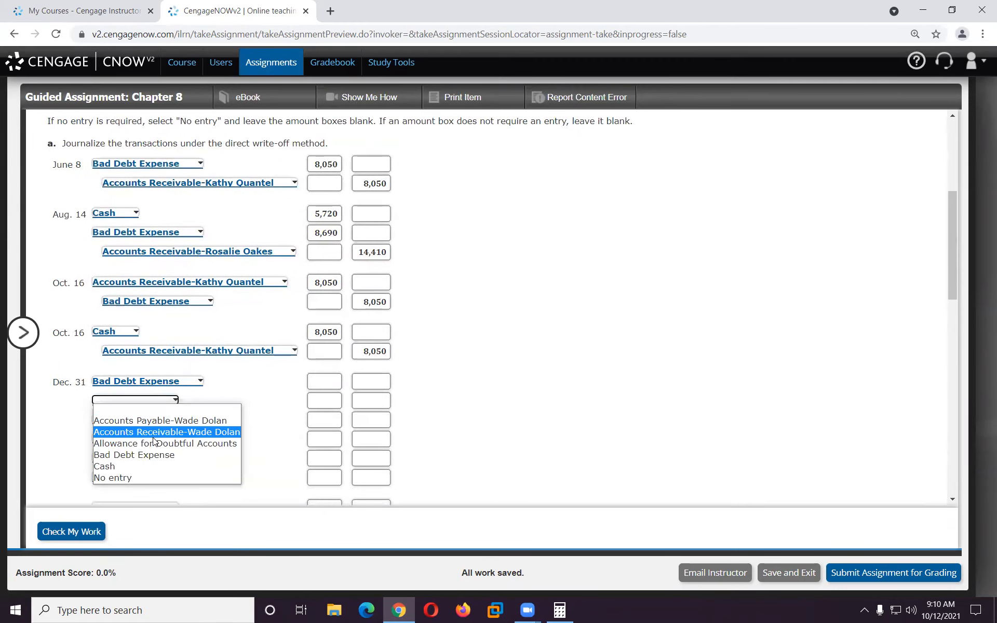
click(156, 421)
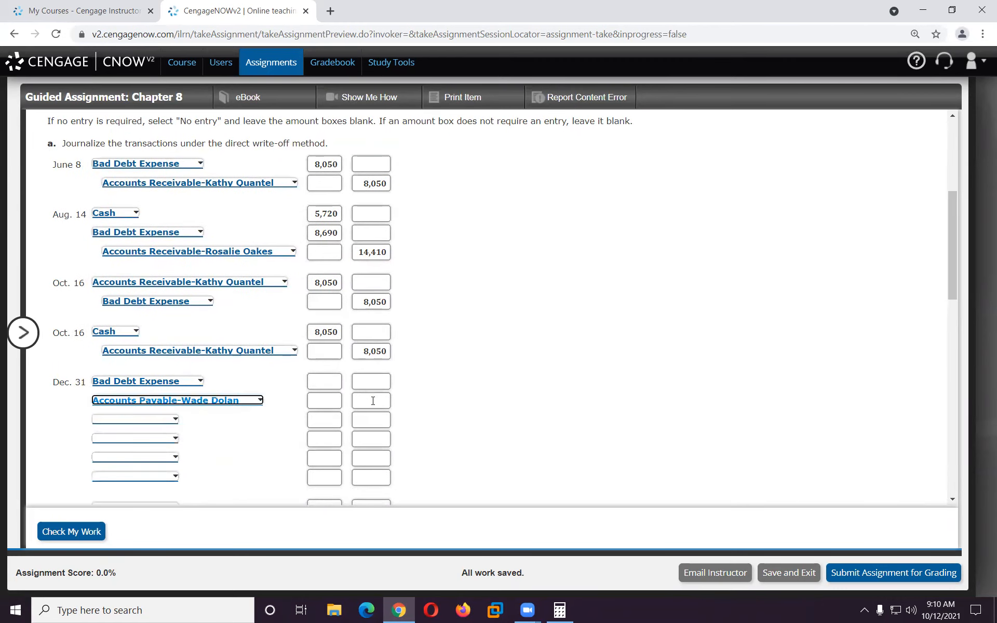
click(367, 400)
text(2330)
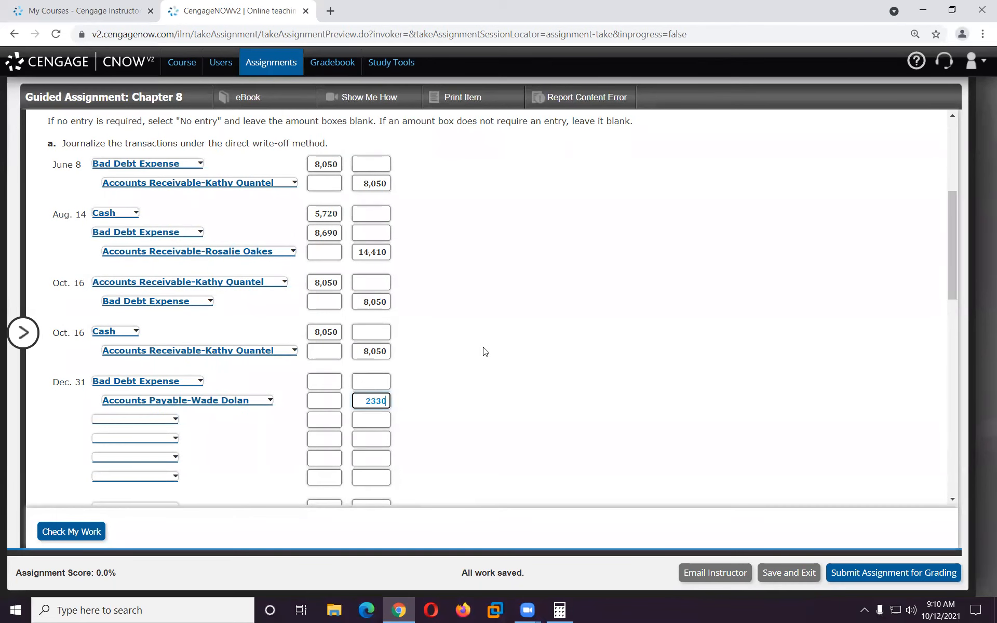
Change the account on the 2330 credit line of the December 31 entry to the same customer's Accounts Receivable.
scroll(462, 363, up, 1)
scroll(464, 363, up, 5)
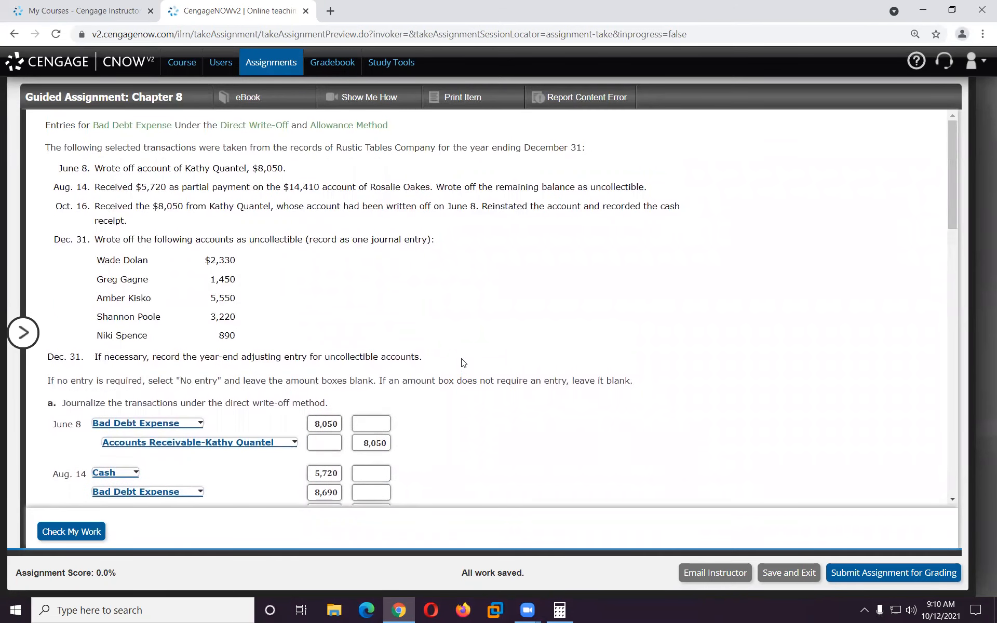
scroll(464, 363, down, 3)
scroll(463, 363, down, 3)
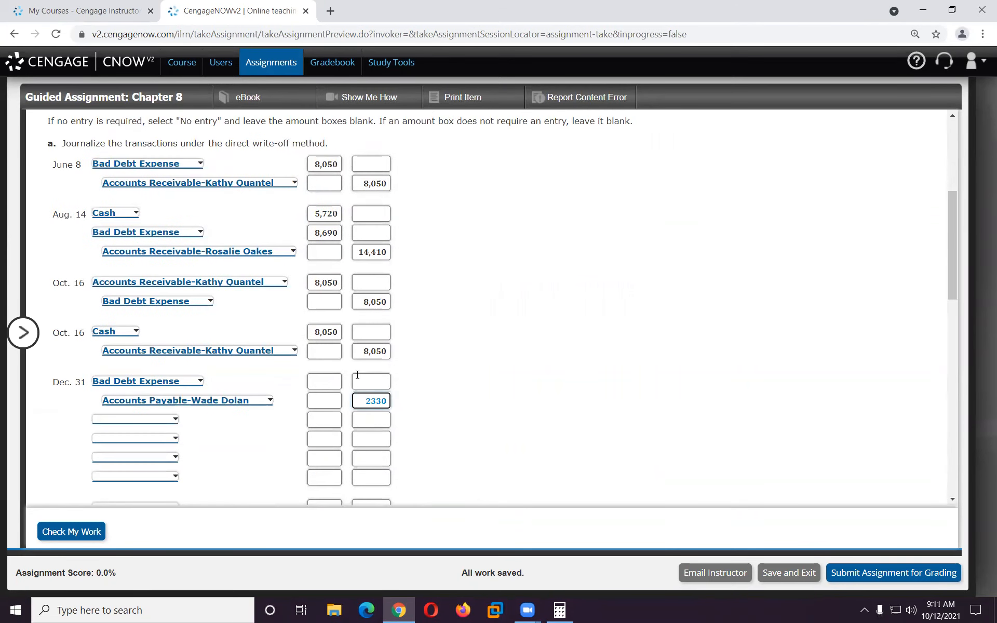
click(235, 401)
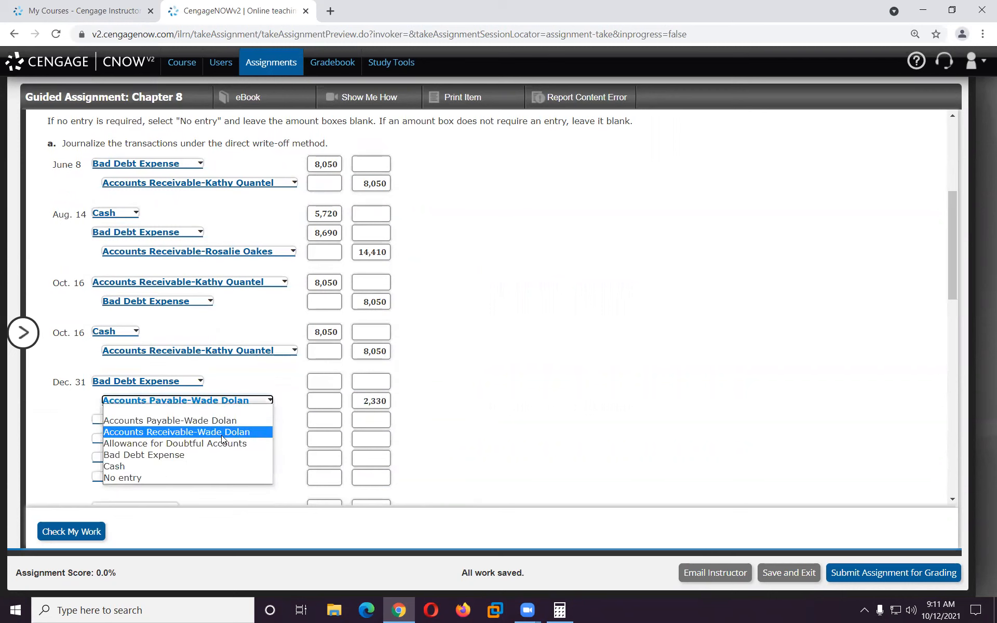
click(226, 432)
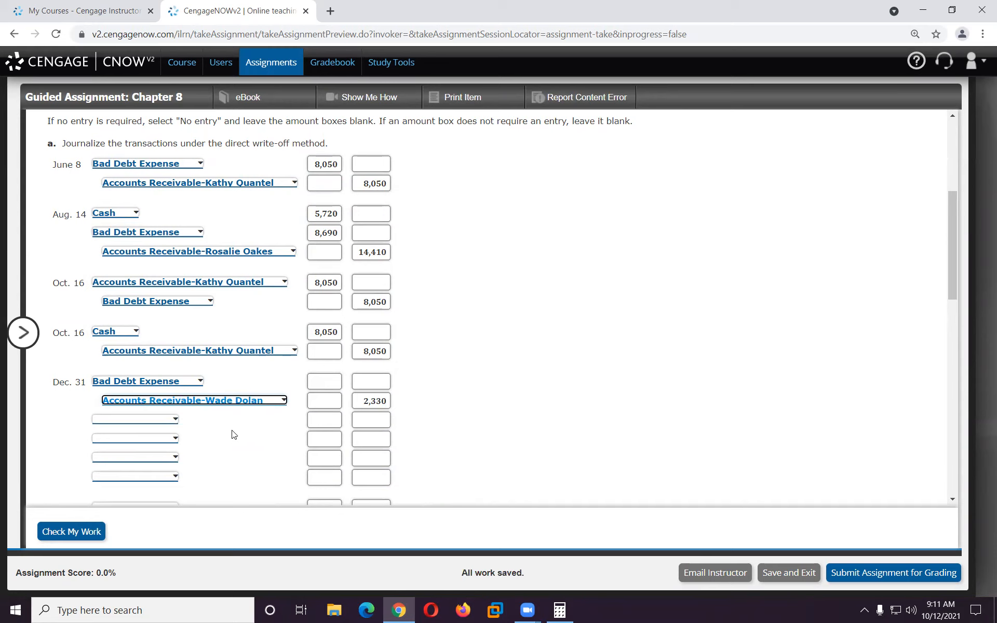
Credit the second listed customer's Accounts Receivable 1450 on the third line of the first December 31 entry.
click(154, 428)
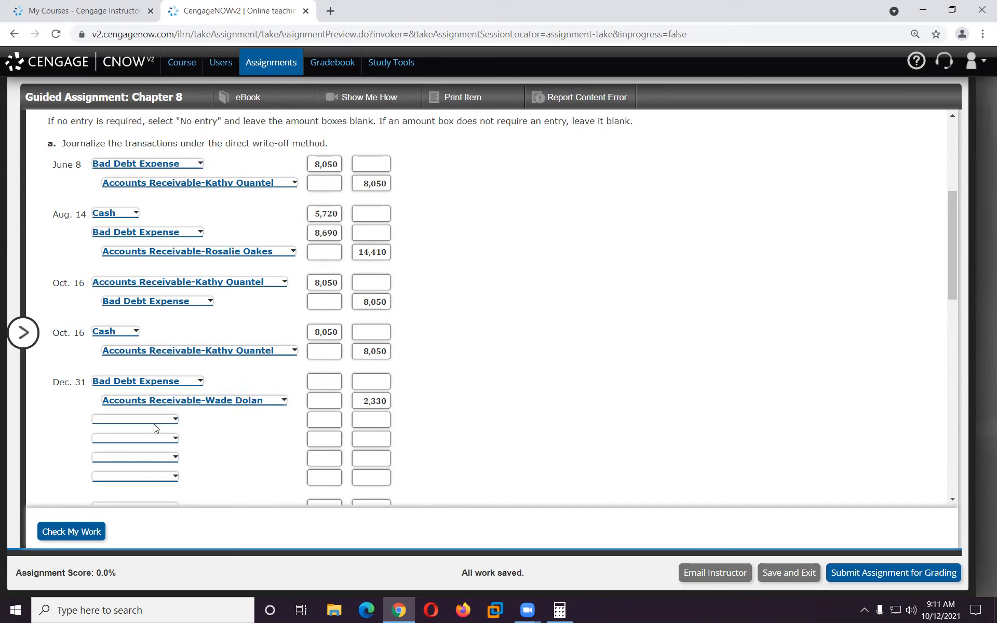
click(151, 419)
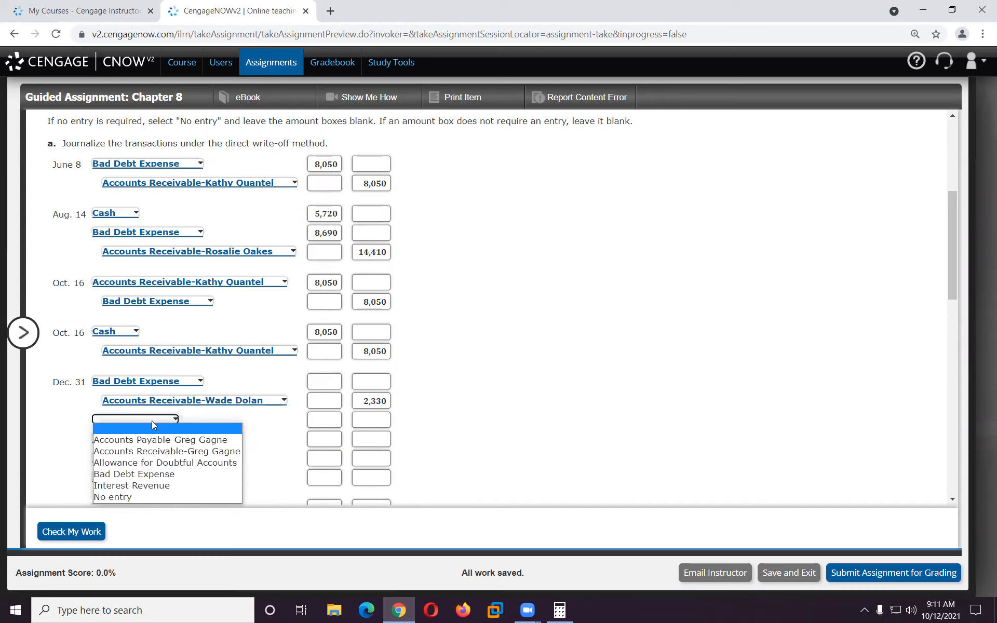
click(167, 451)
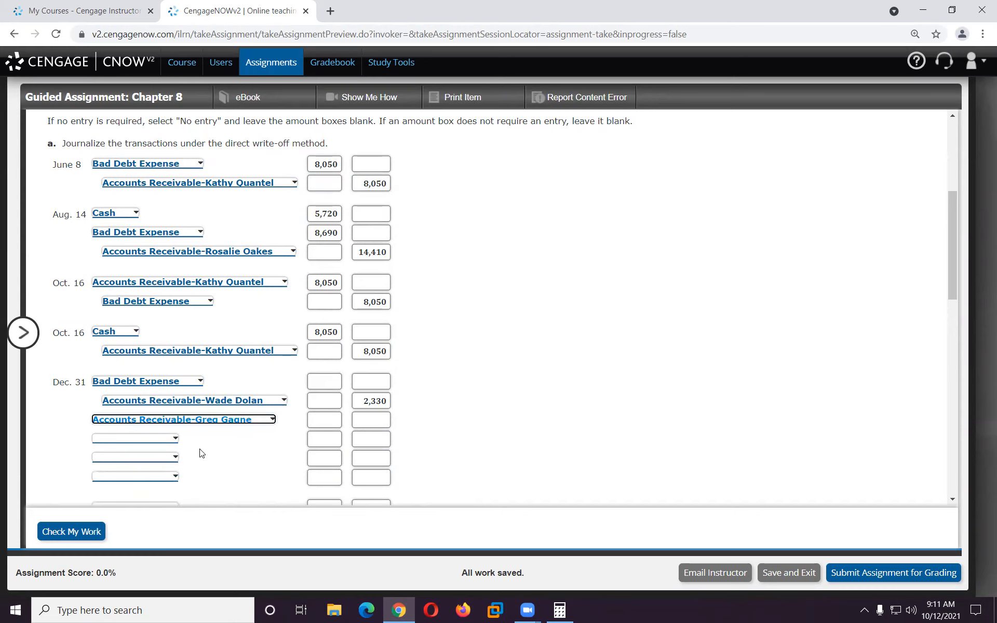
click(366, 420)
scroll(366, 420, up, 1)
scroll(367, 419, up, 3)
scroll(367, 410, down, 1)
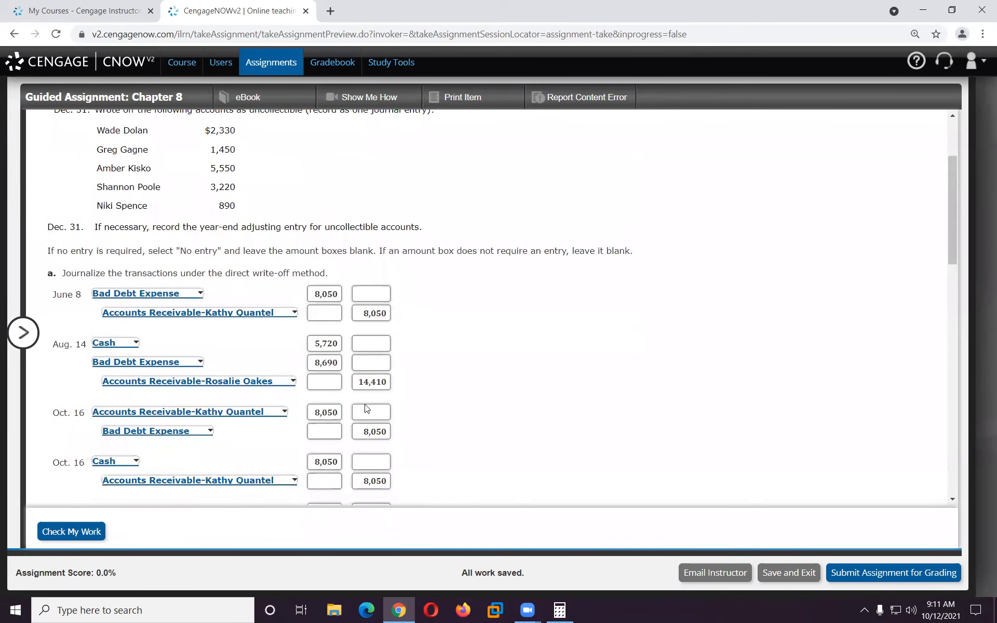
scroll(366, 410, down, 1)
text(1450)
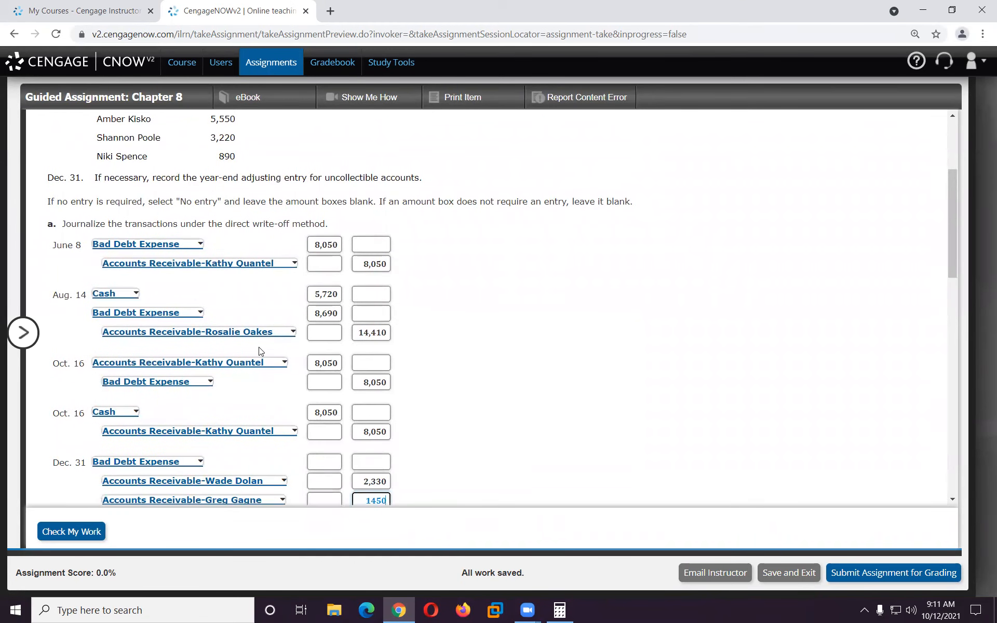
Credit the third listed customer's Accounts Receivable 5550 on the fourth line of the first December 31 entry.
scroll(261, 351, up, 1)
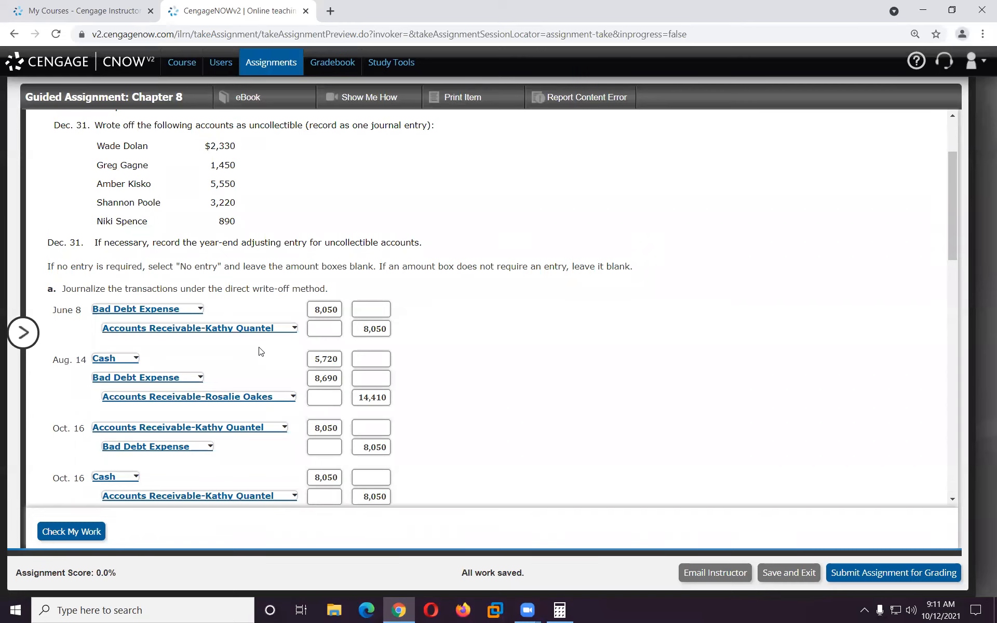
scroll(261, 351, down, 3)
click(166, 389)
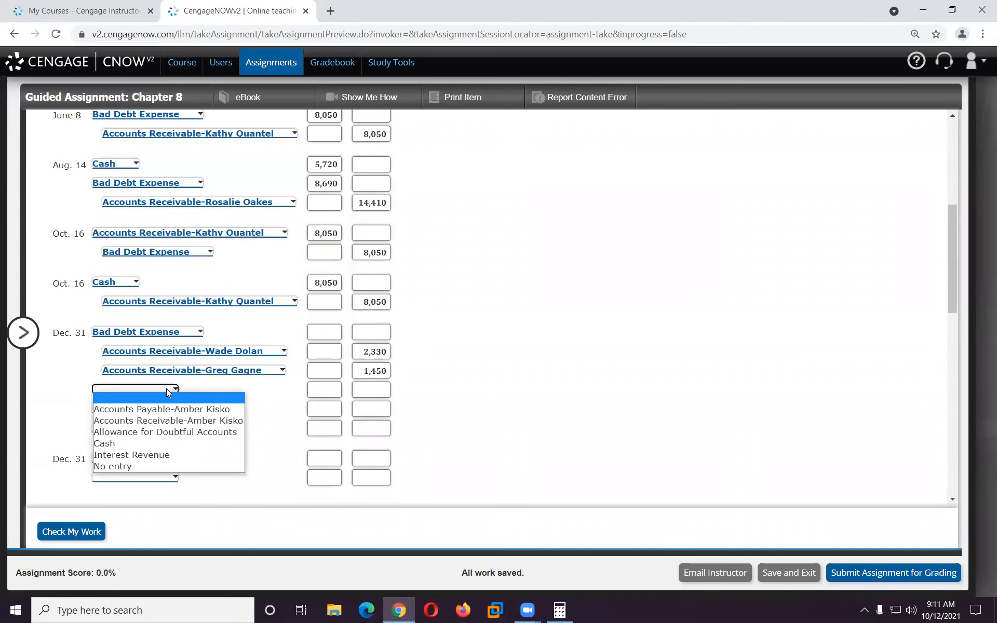
click(175, 420)
click(379, 394)
scroll(399, 413, up, 3)
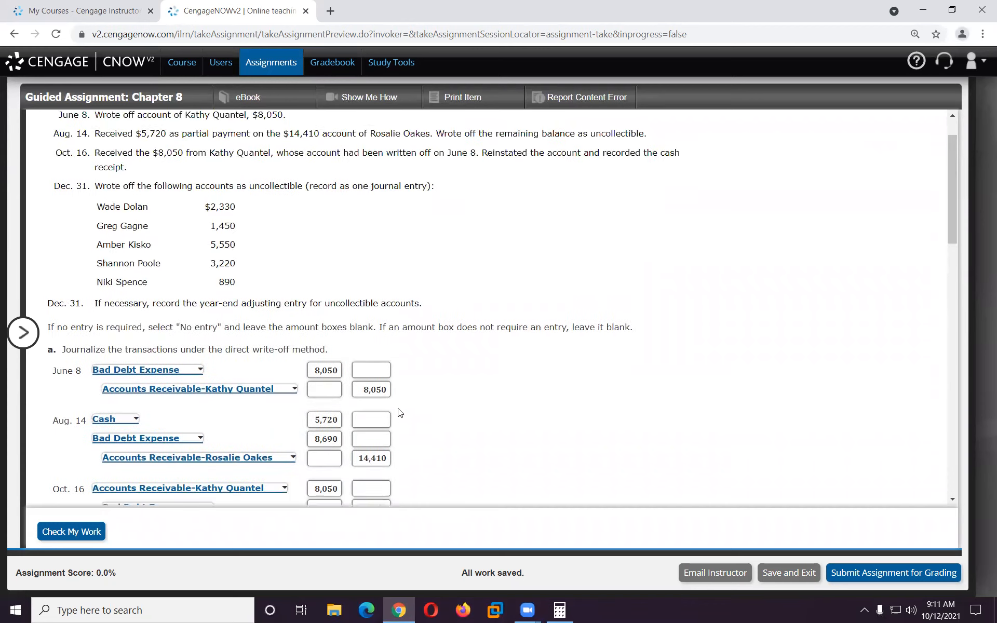
scroll(399, 413, down, 3)
text(5550)
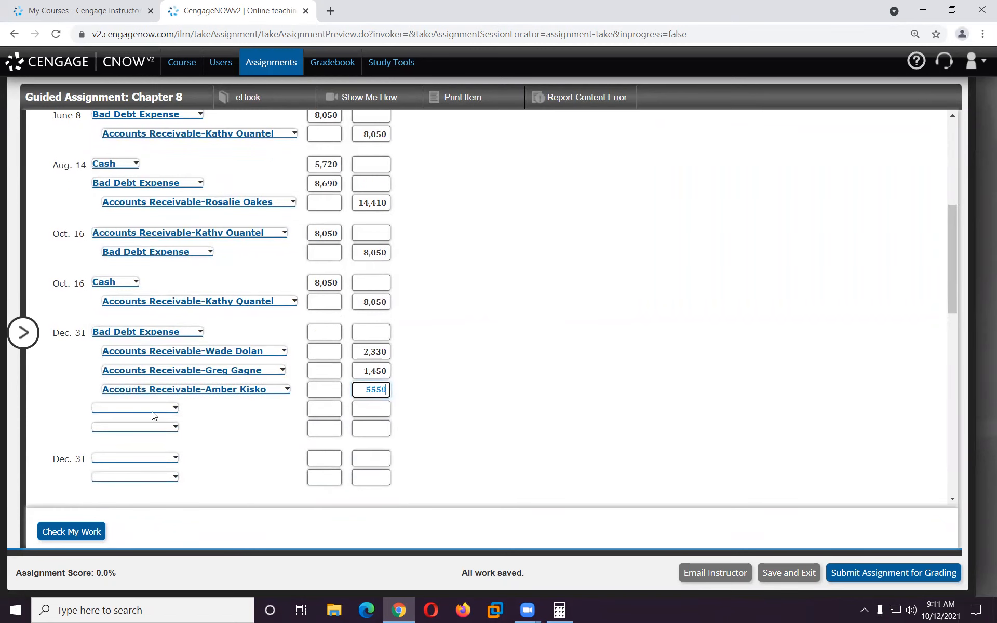
Credit the fourth listed customer's Accounts Receivable 3220 on the fifth line of the first December 31 entry.
scroll(203, 398, up, 4)
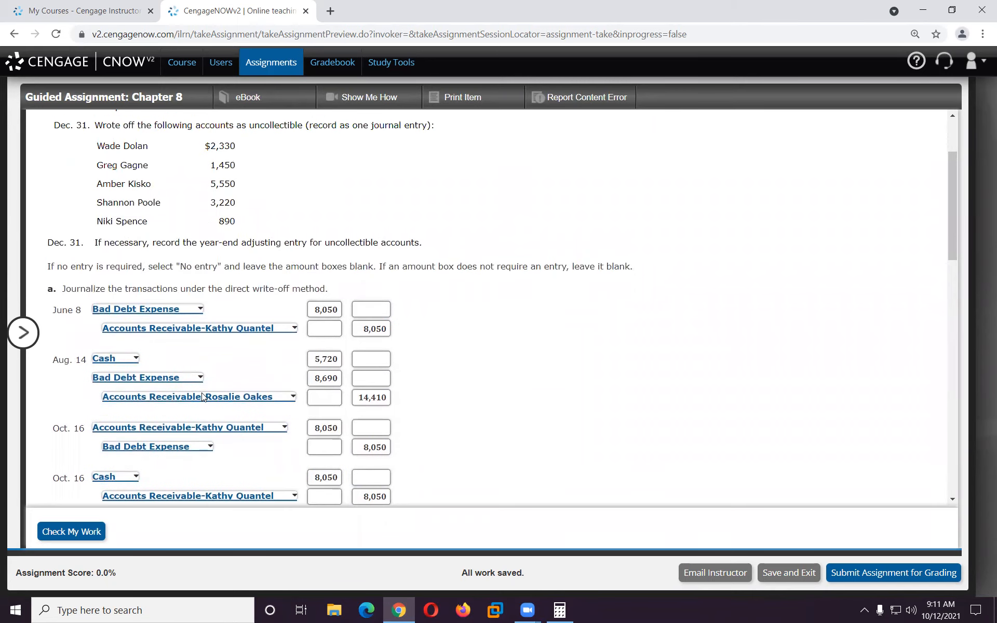
scroll(202, 398, down, 5)
click(157, 343)
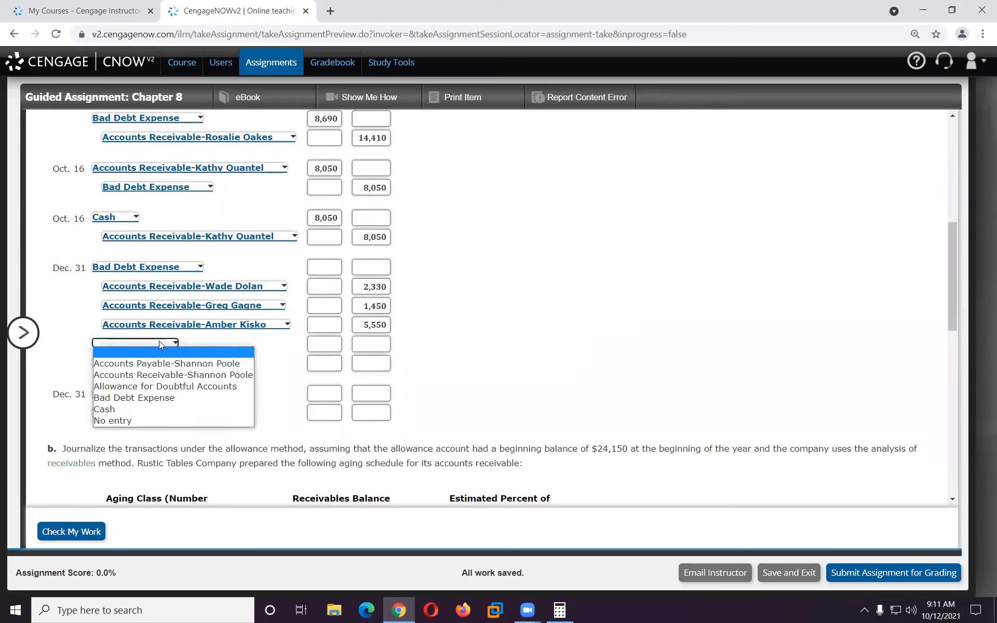
click(172, 374)
click(383, 341)
text(3220)
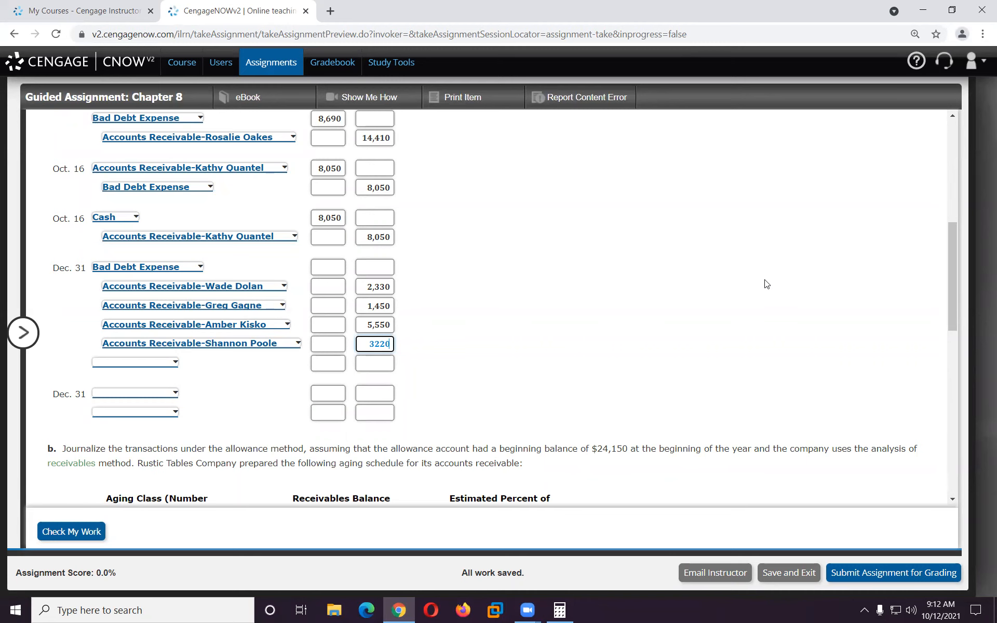
Credit the fifth listed customer's Accounts Receivable 890 on the last line of the first December 31 entry.
scroll(395, 273, up, 2)
scroll(384, 270, up, 3)
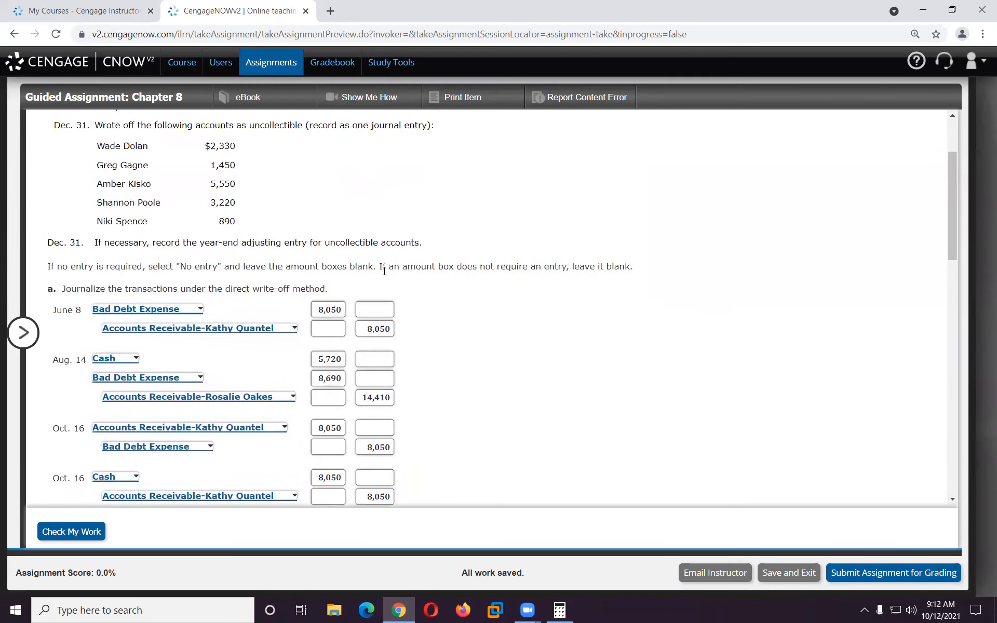
scroll(386, 275, down, 5)
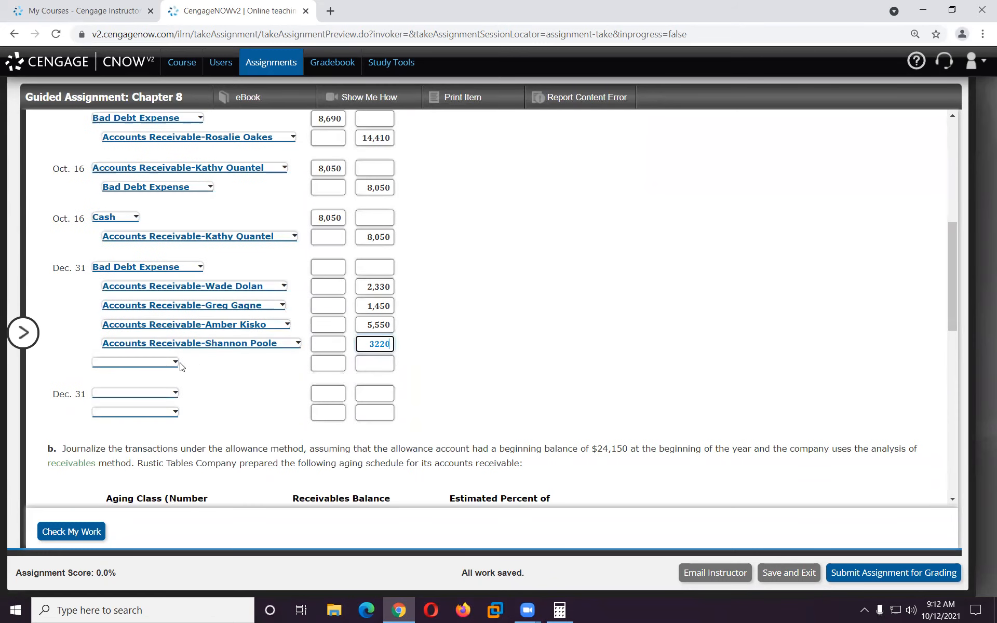
click(163, 362)
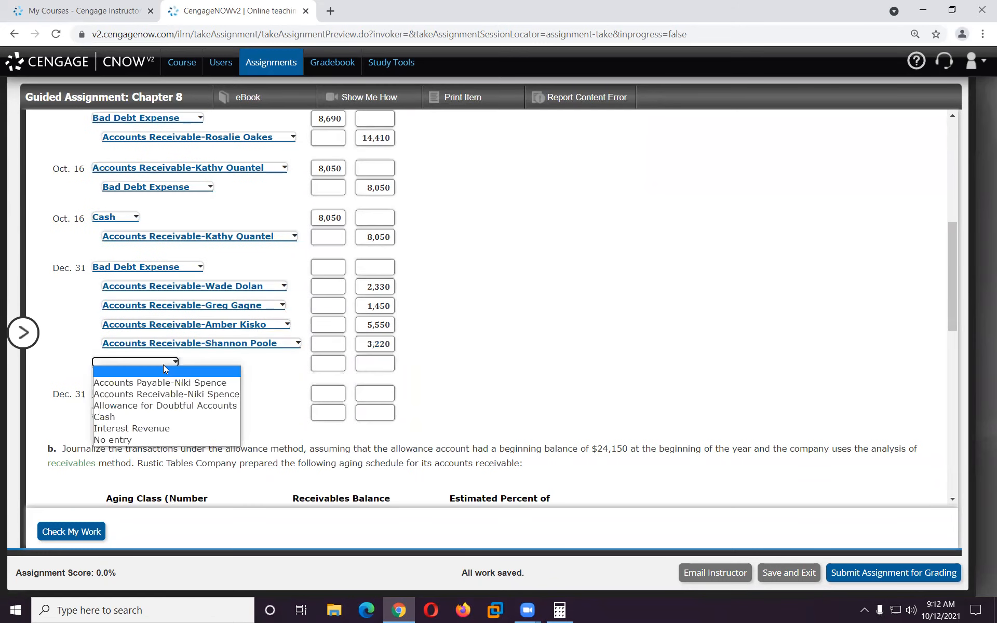
click(166, 397)
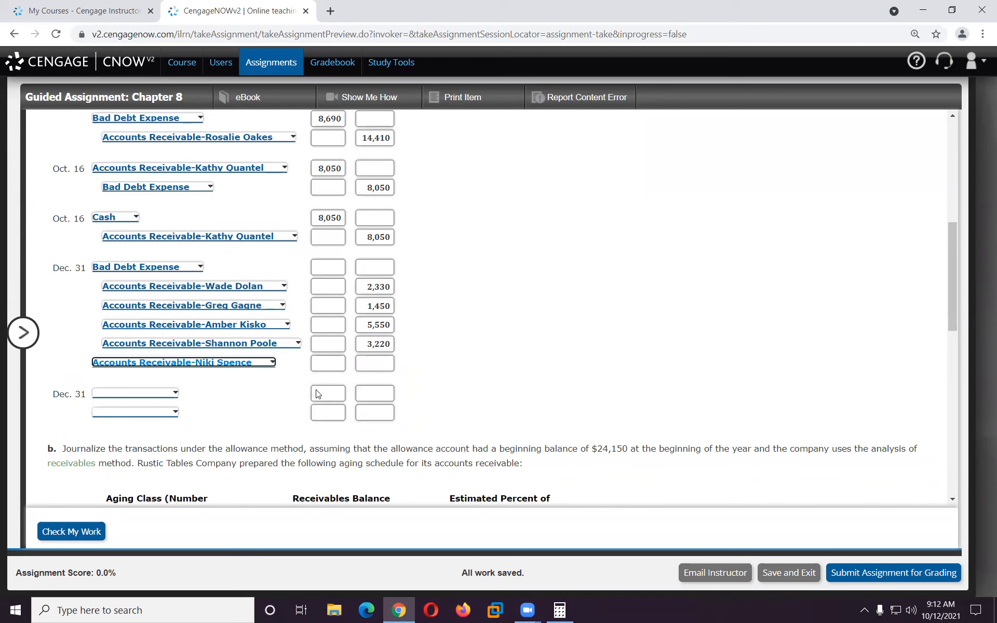
click(375, 364)
scroll(420, 367, up, 6)
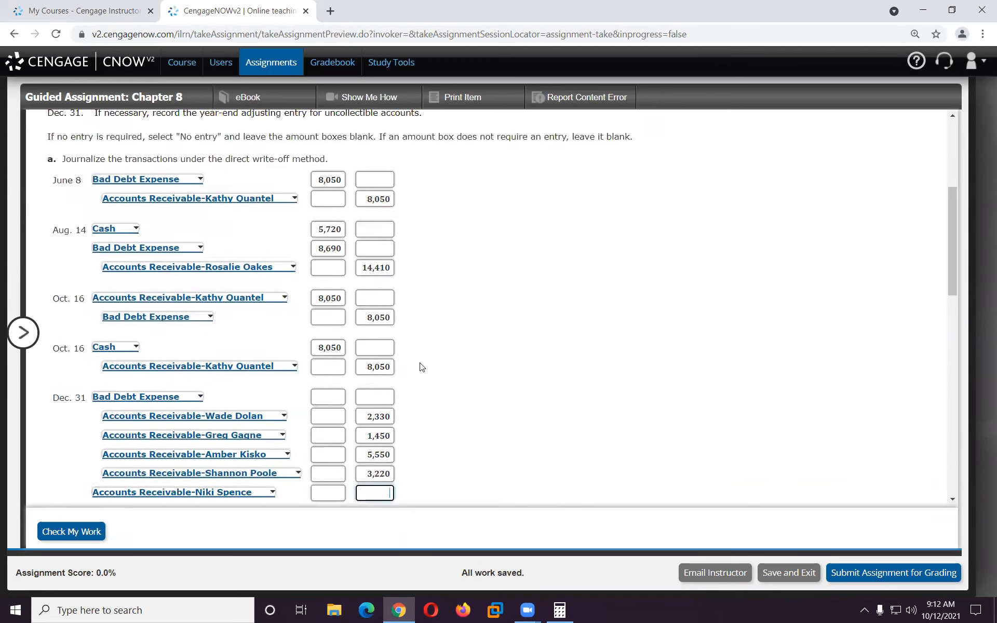
scroll(422, 367, down, 6)
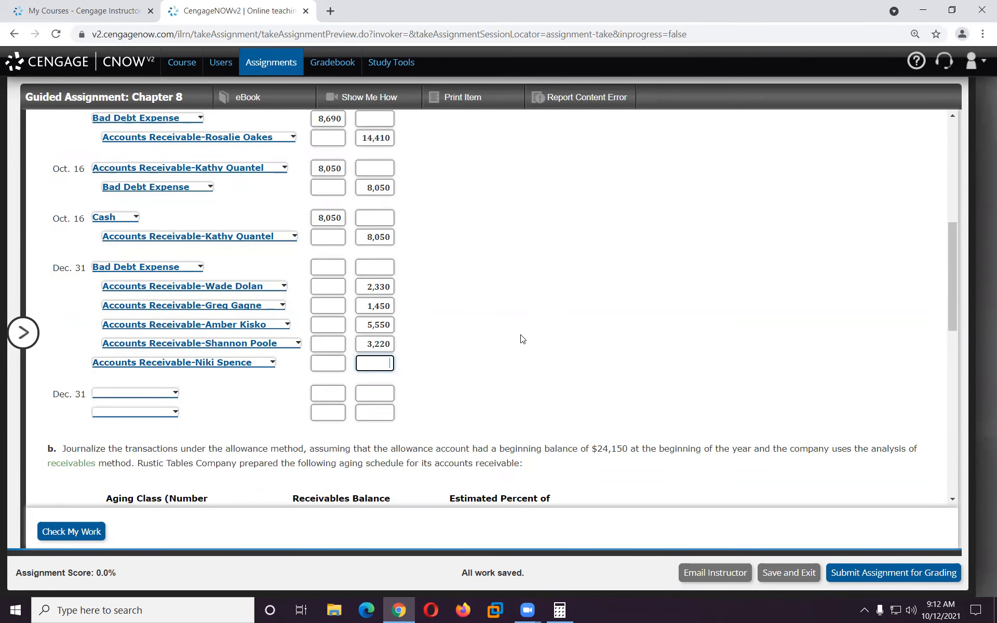
text(890)
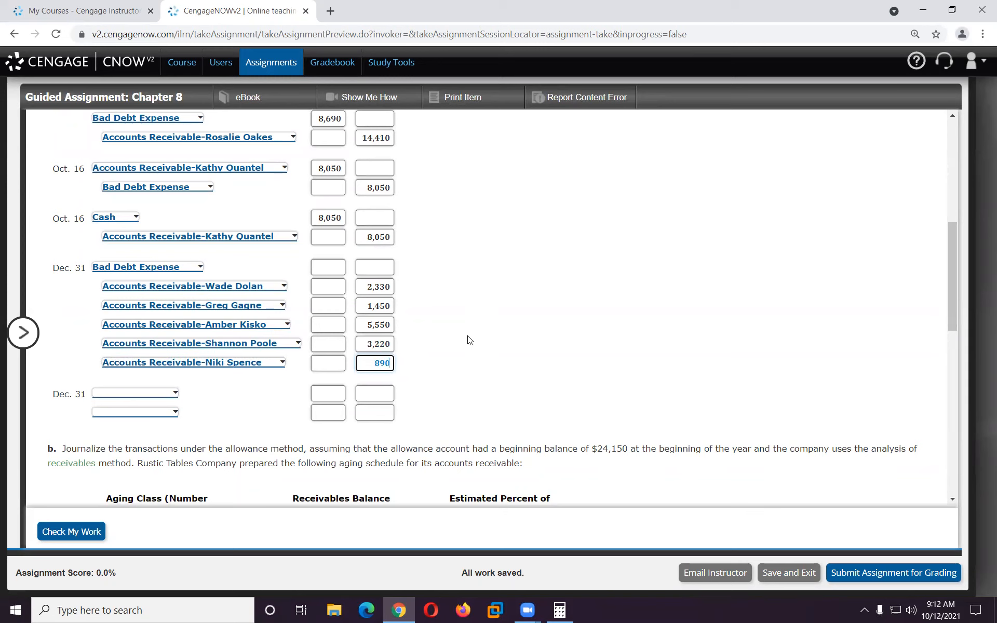
Switch to Calculator and add the five December 31 write-off amounts: 2330, 1450, 5550, 3220 and 890.
click(559, 610)
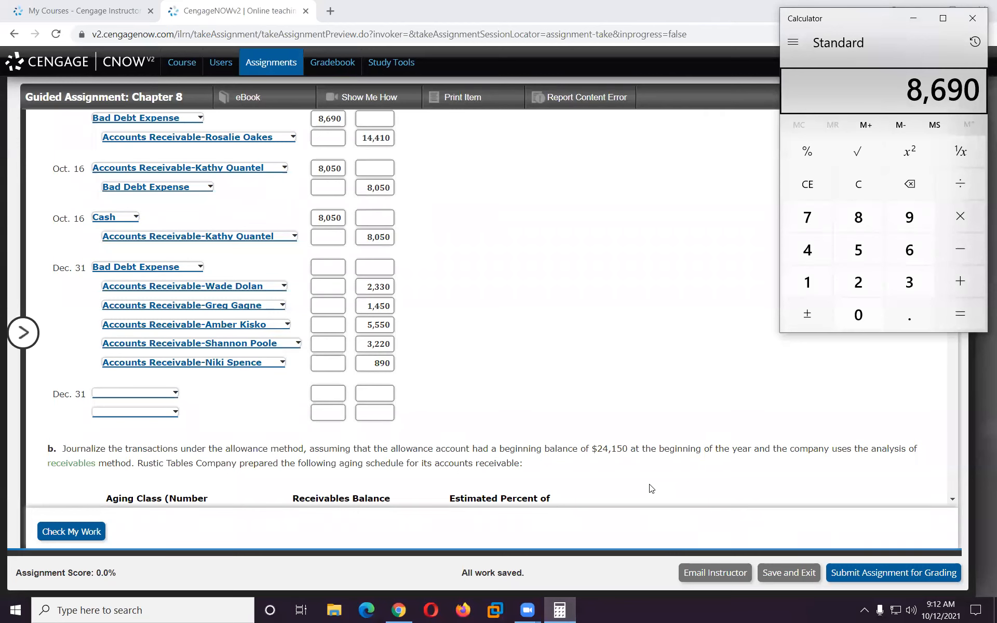
click(830, 21)
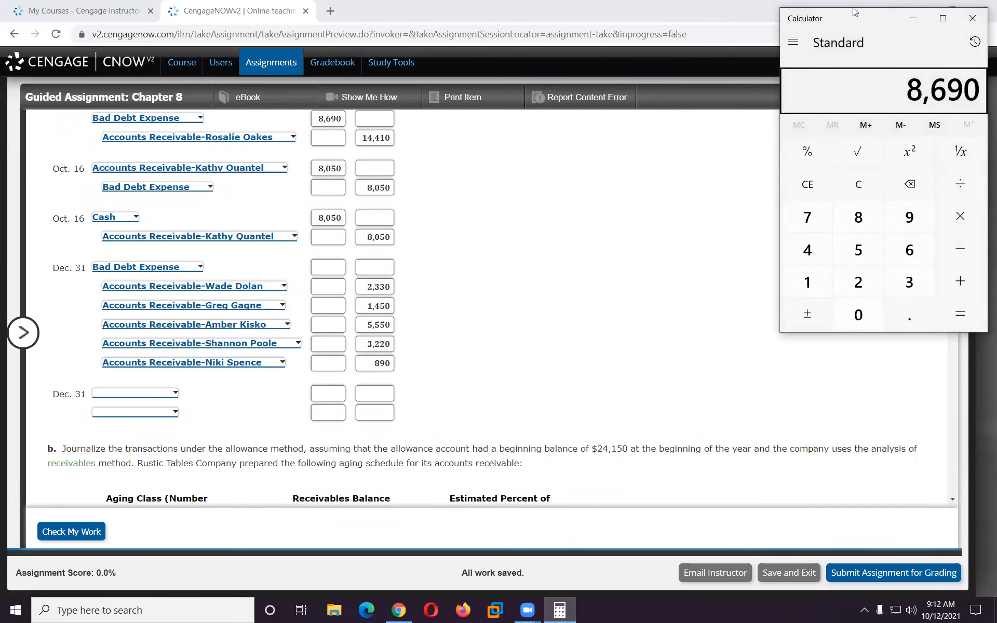
drag(852, 20, 630, 151)
text(2330)
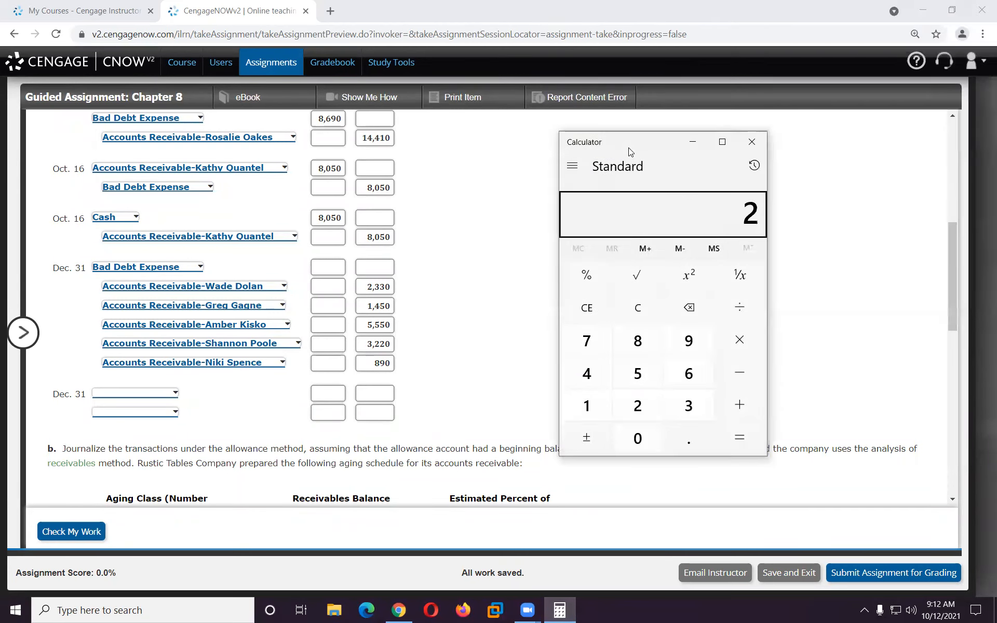
key(plus)
text(1450)
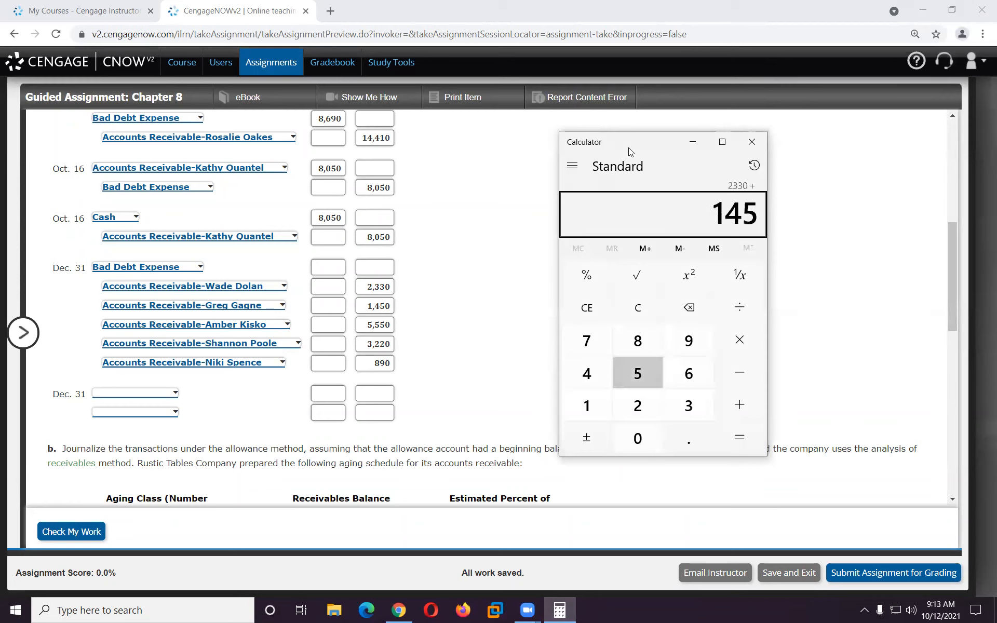
key(plus)
text(5550)
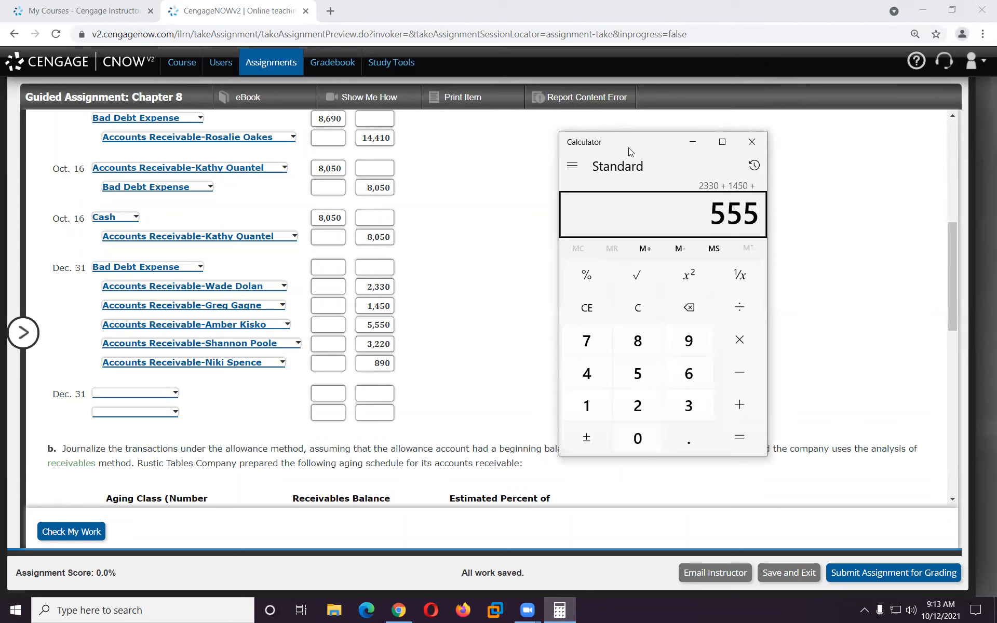
key(plus)
text(3220)
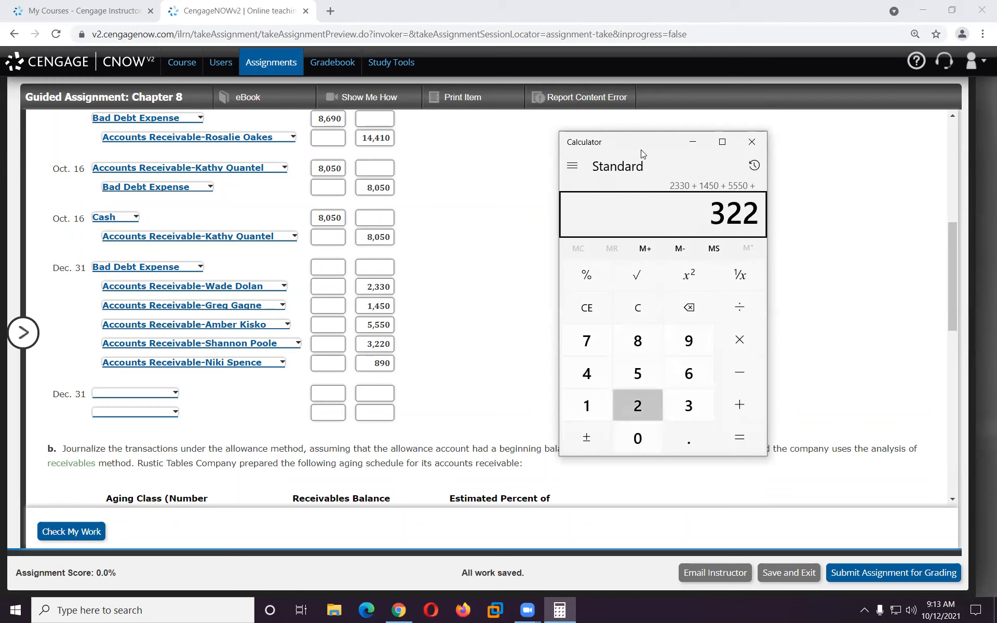
key(plus)
text(890)
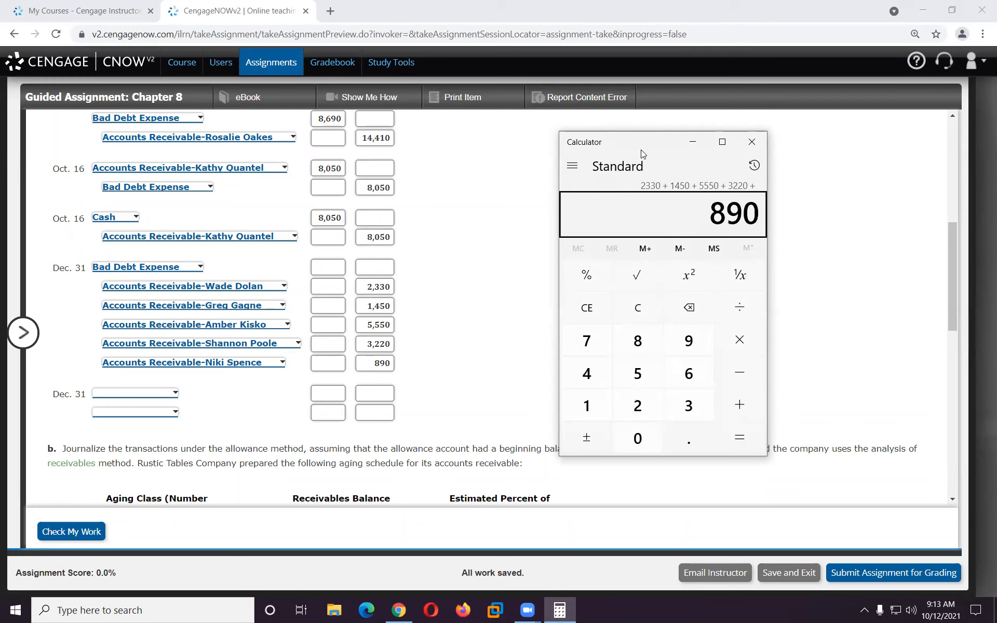
key(Return)
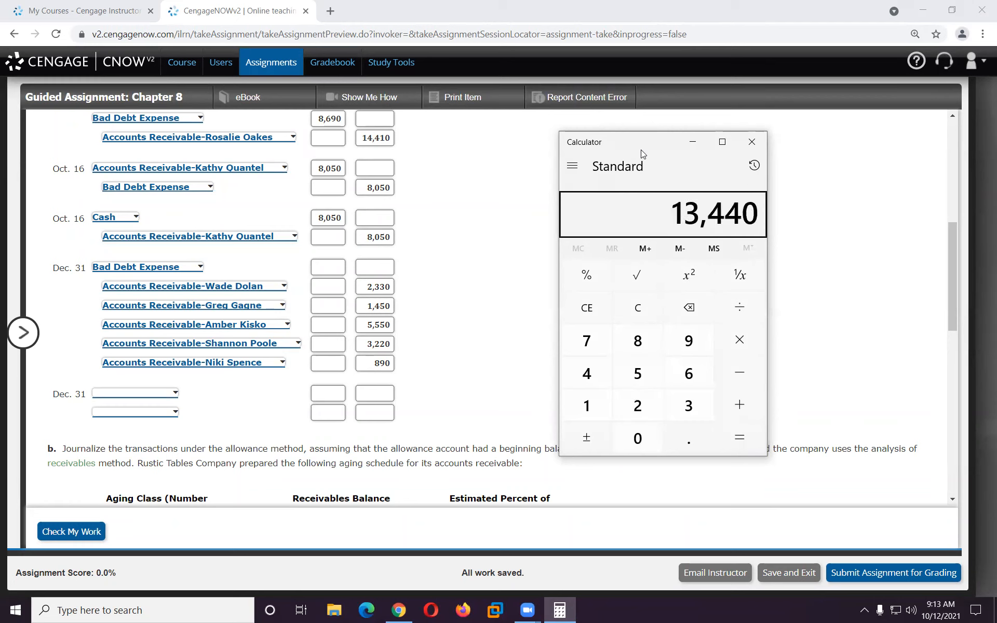
Debit Bad Debt Expense 13440 on the first line of the first December 31 entry in part a.
click(322, 268)
text(13440)
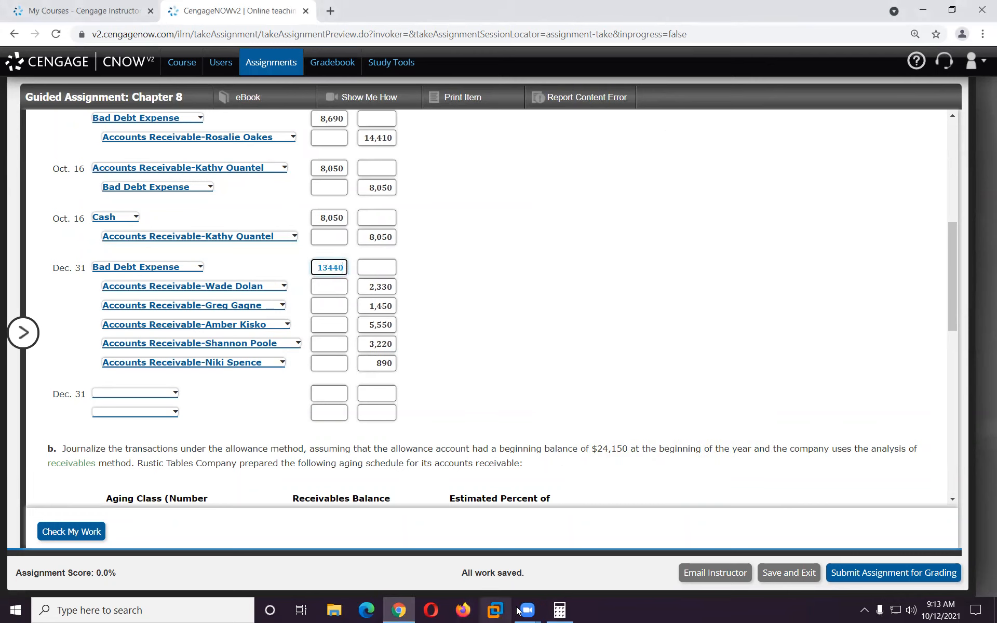
click(559, 610)
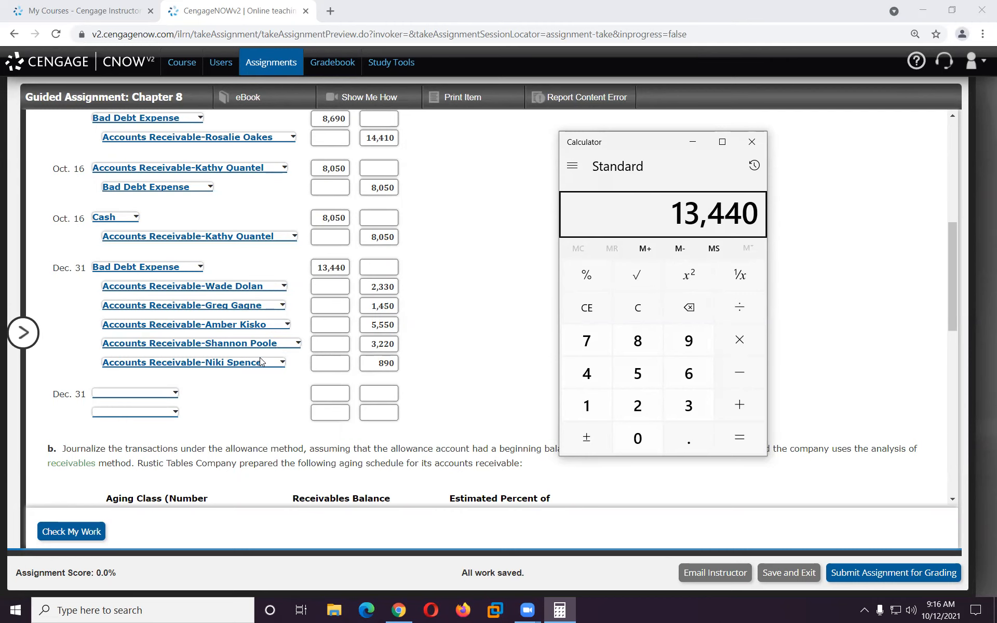
Set the first line of the second December 31 entry in part a to No entry, for the year-end adjustment.
scroll(260, 362, up, 6)
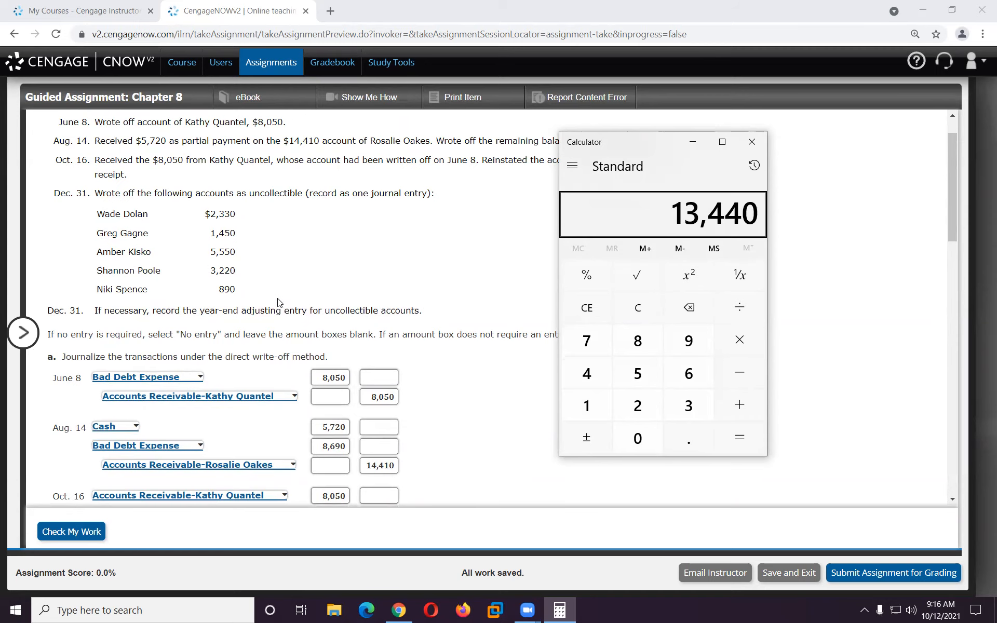
scroll(279, 302, down, 6)
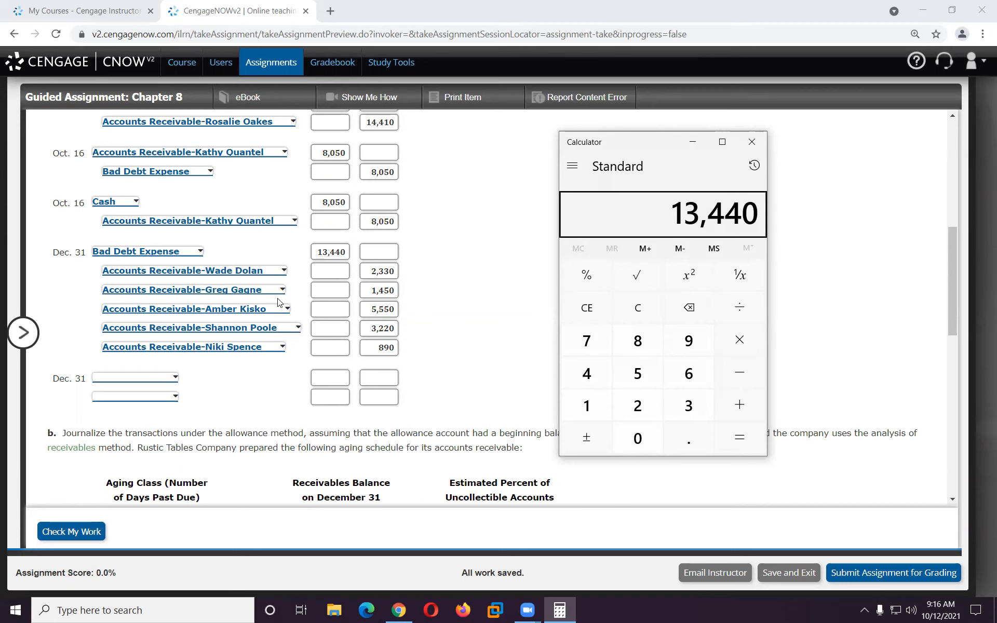
scroll(124, 275, up, 5)
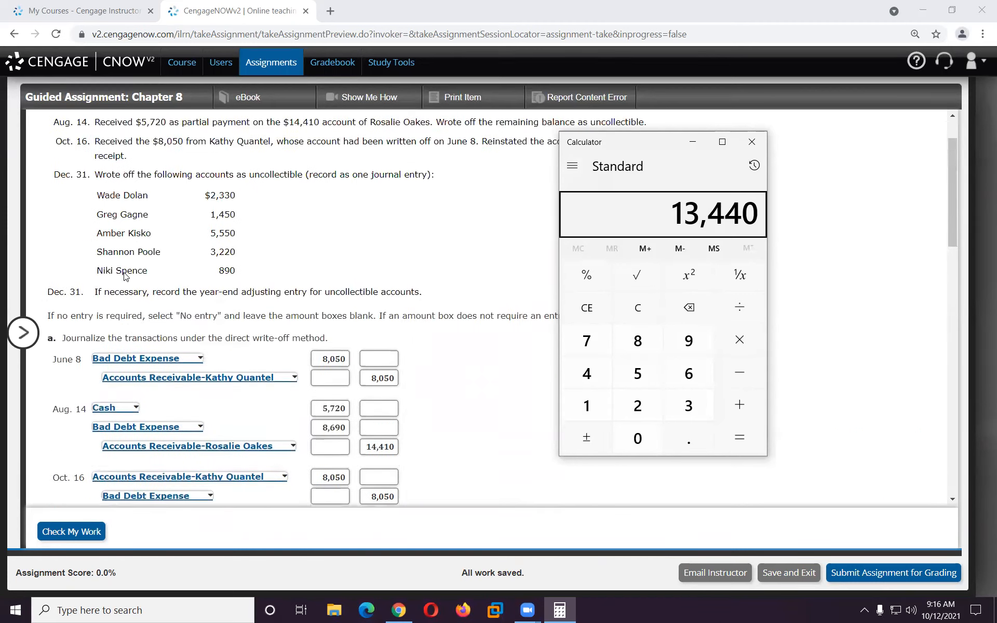
scroll(125, 275, down, 5)
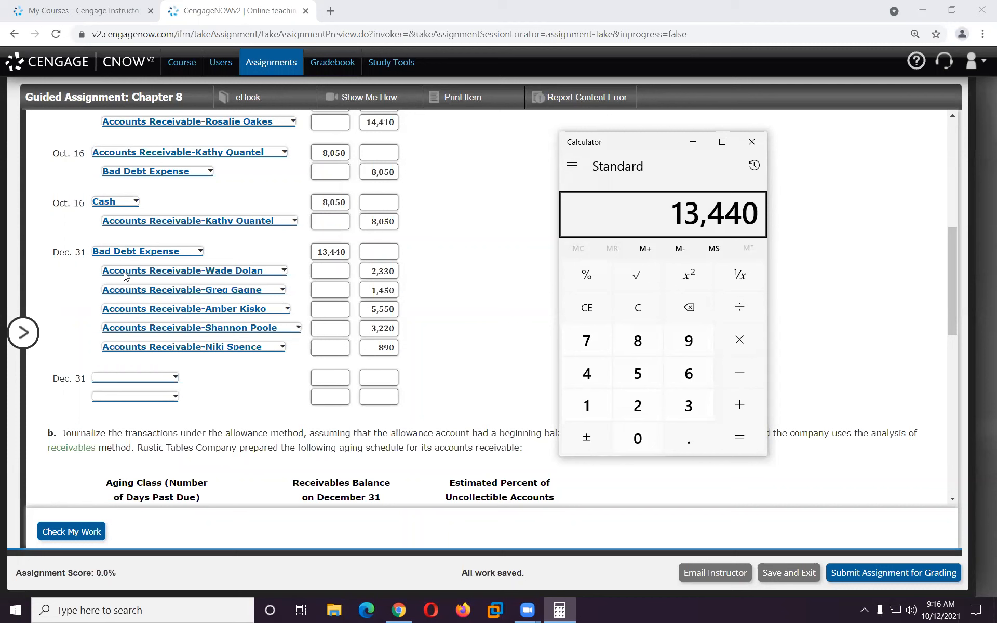
click(134, 378)
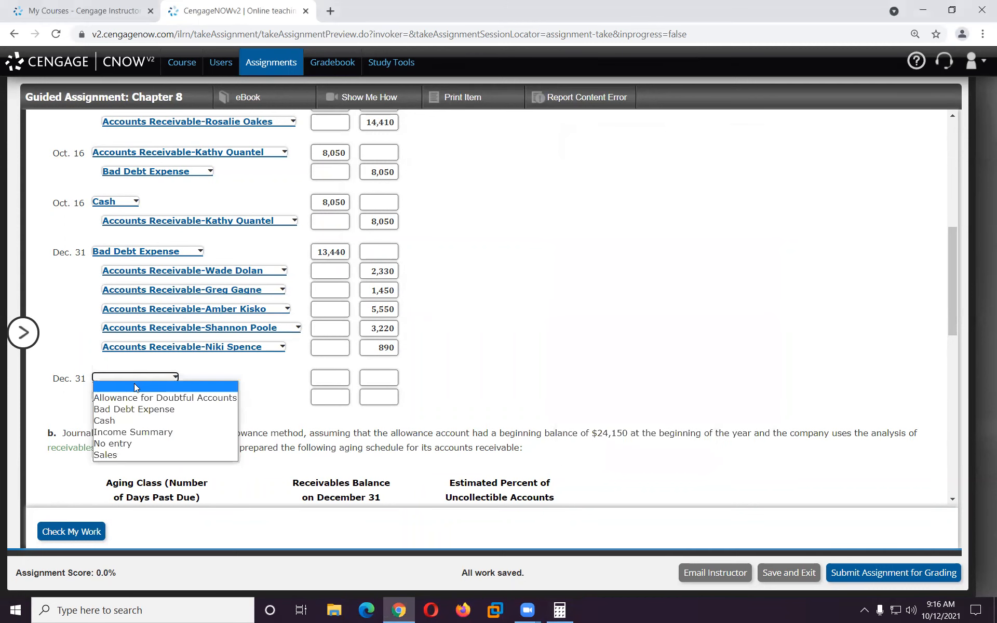
click(125, 442)
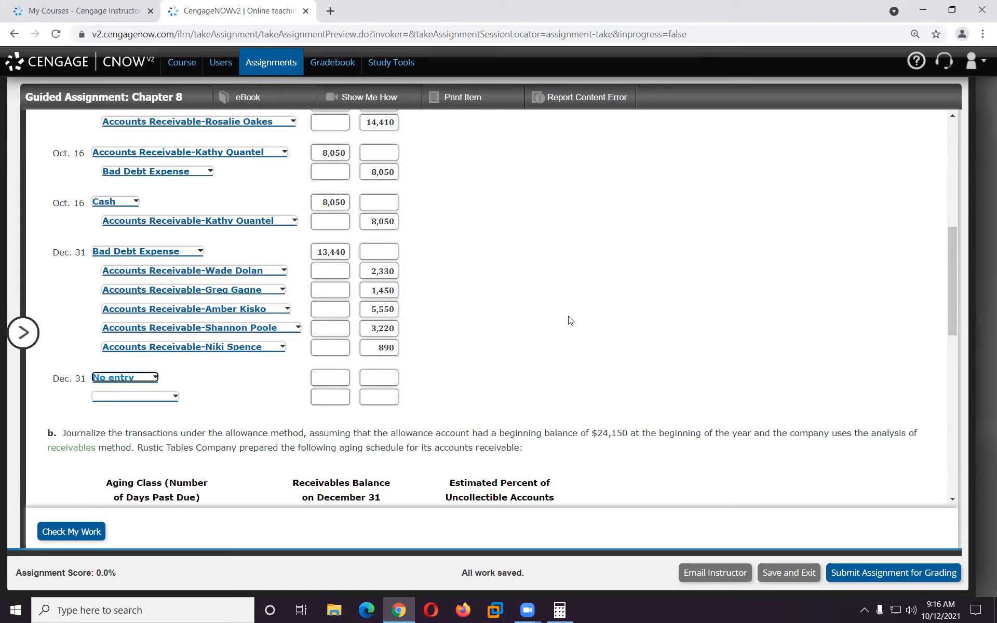
Run Check My Work on the assignment and review the marked journal entries in part a.
click(46, 532)
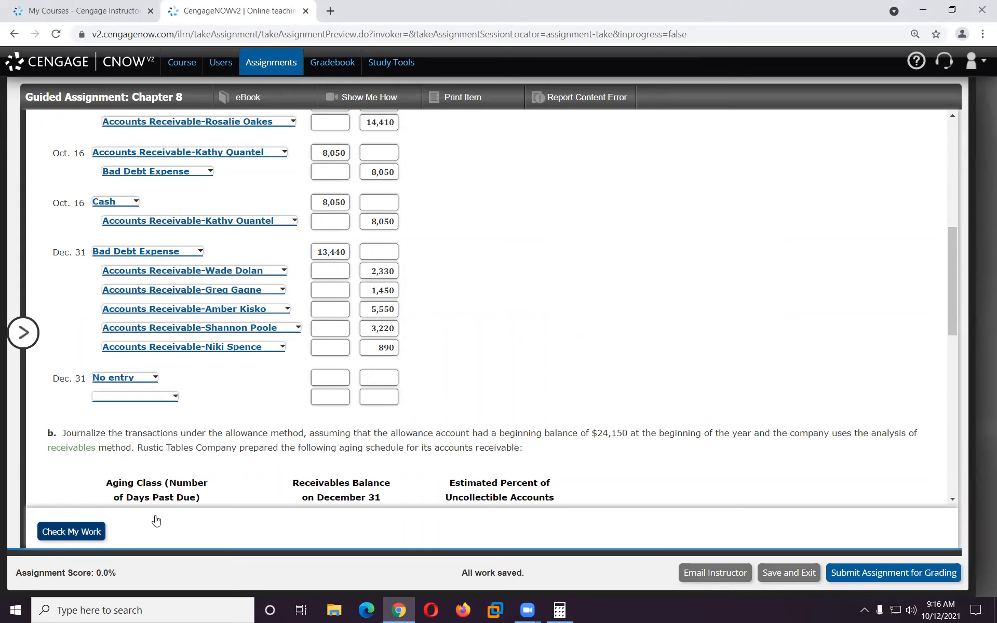
scroll(464, 304, up, 8)
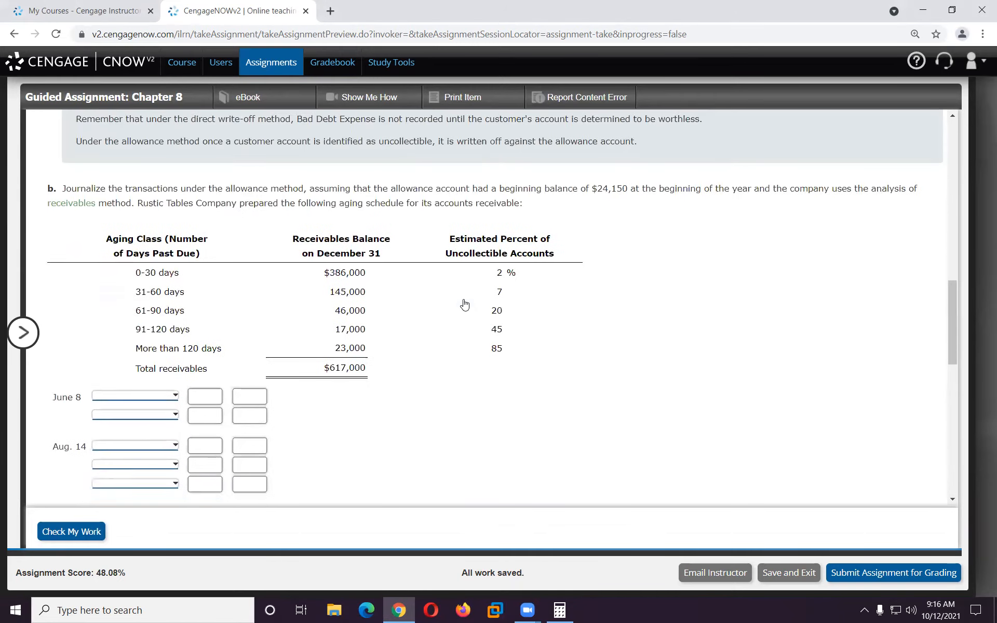
scroll(464, 304, up, 10)
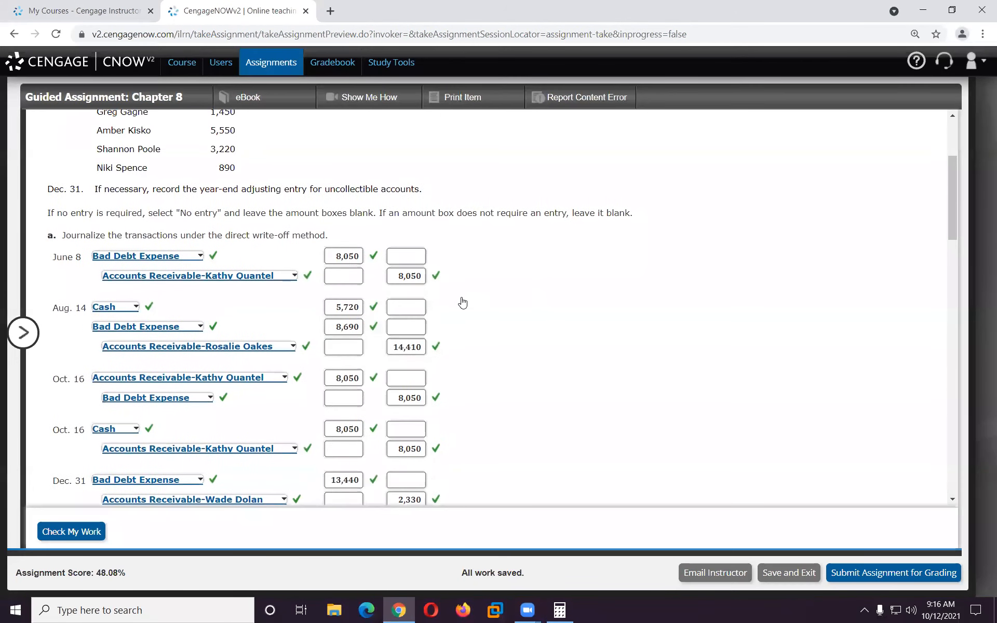
scroll(463, 302, down, 3)
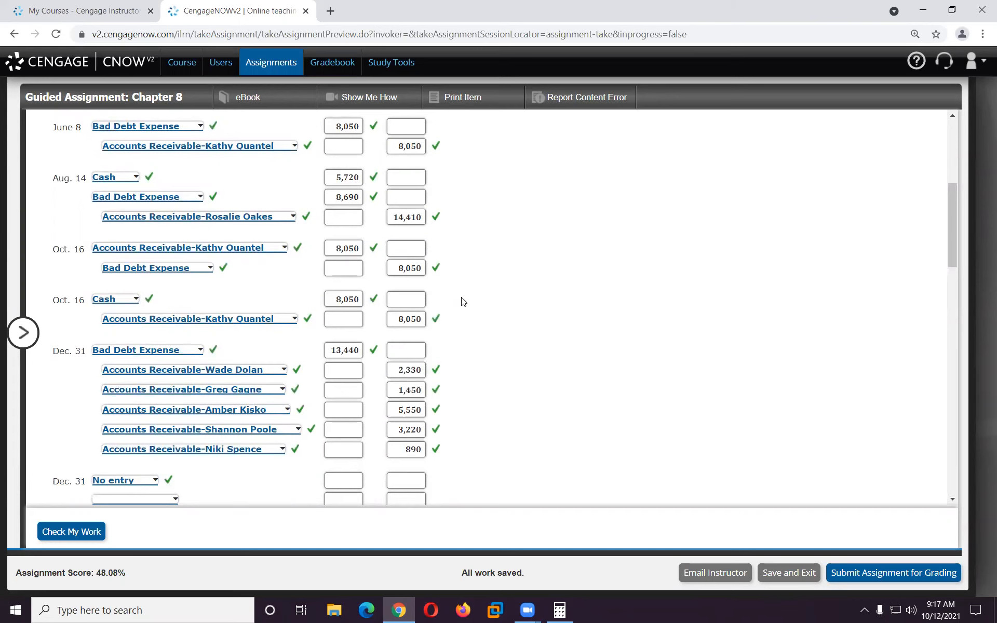
scroll(494, 313, down, 1)
scroll(494, 313, up, 4)
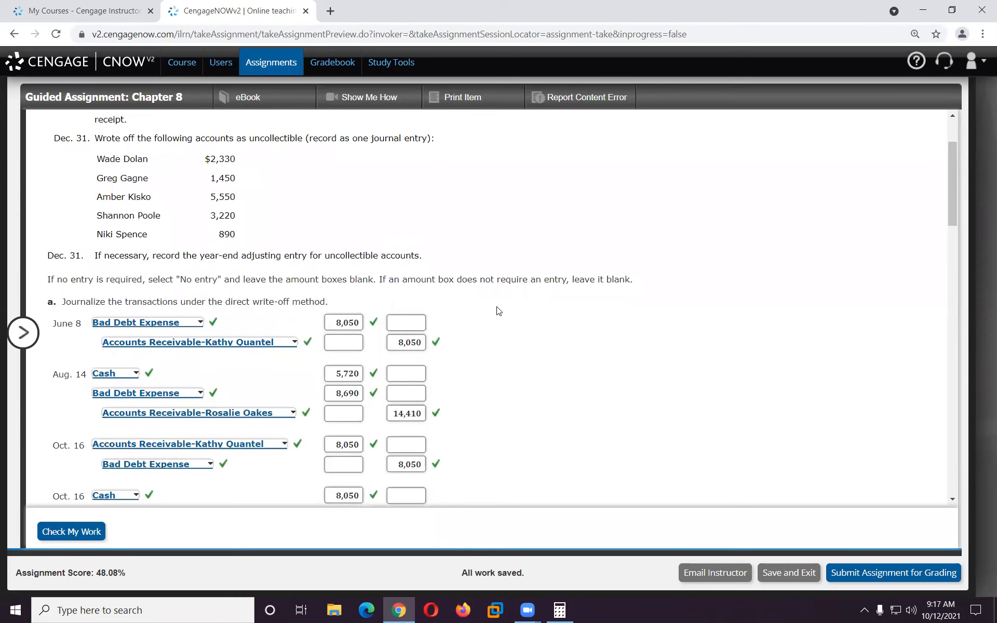
scroll(495, 314, up, 2)
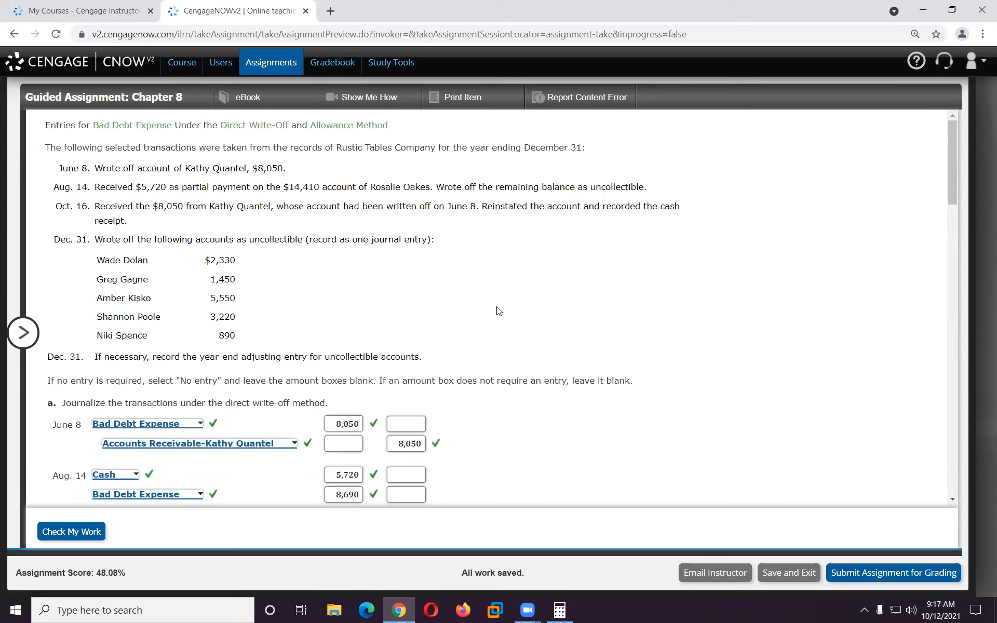
Open Snipping Tool and capture the problem's transaction list, from the introductory sentence through the "No entry" instructions.
click(112, 611)
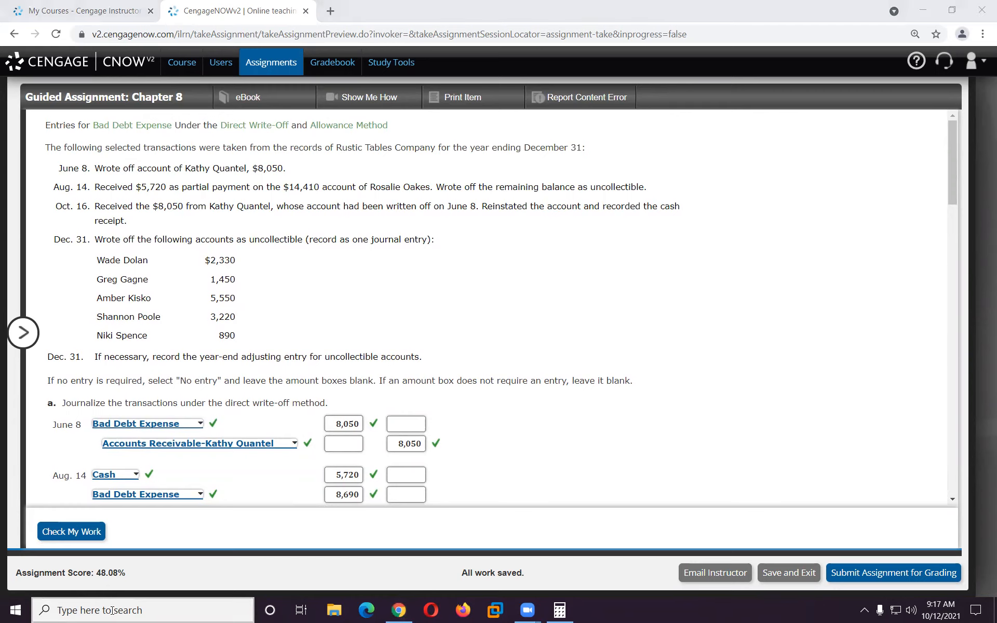
text(snip)
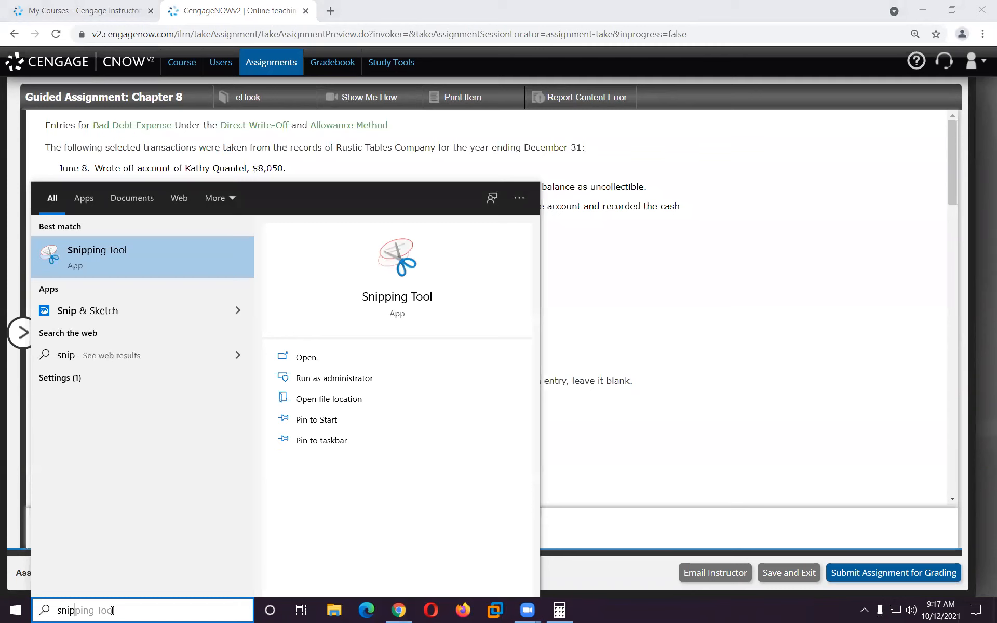
click(103, 251)
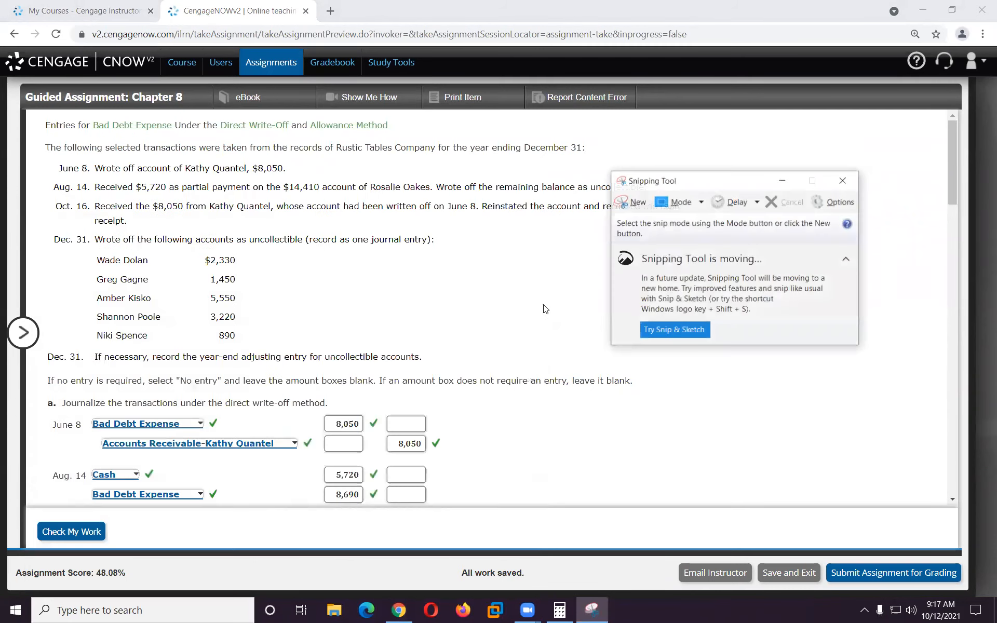
click(632, 202)
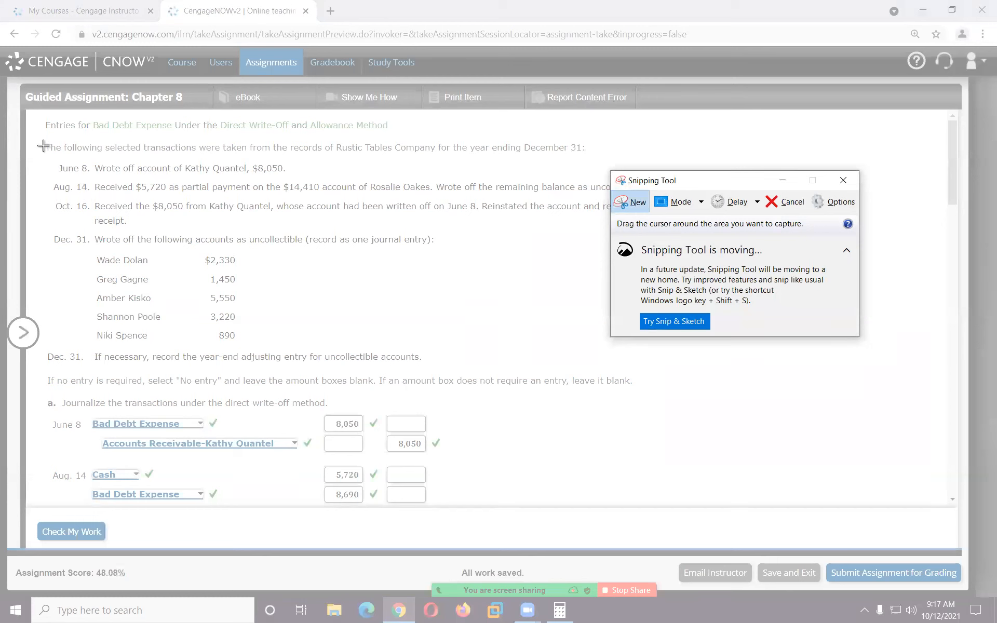
drag(43, 146, 689, 397)
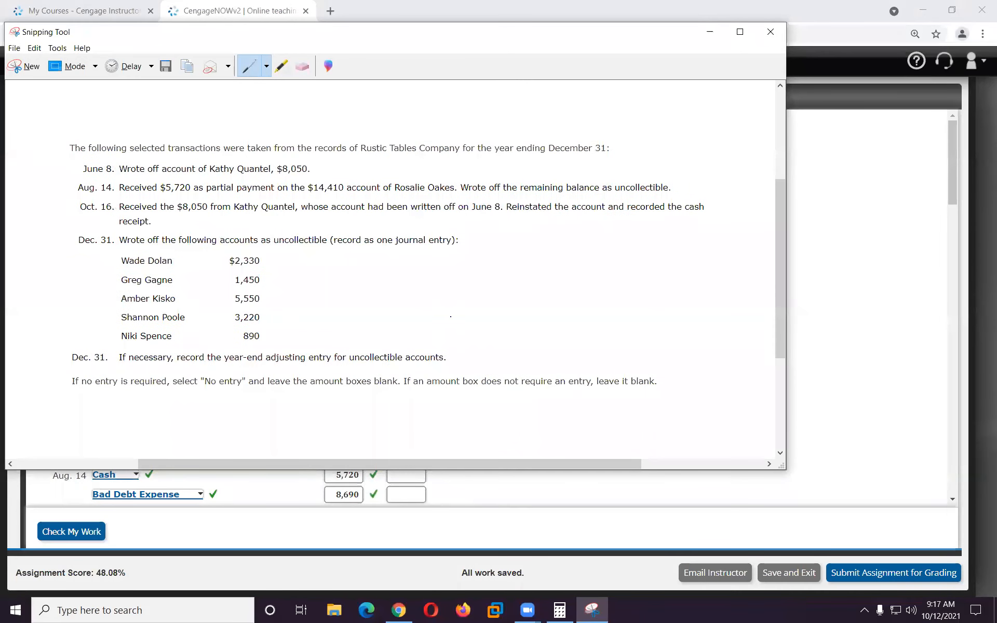
Arrange the browser and the captured transaction list side by side, with the browser filling the left half of the screen.
click(361, 8)
key(super+Right)
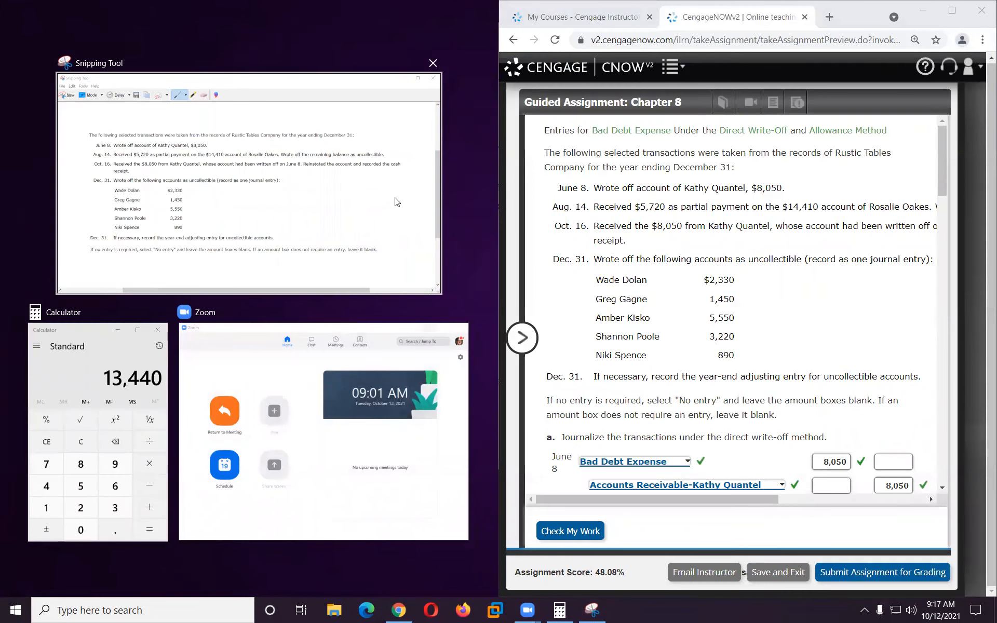
click(797, 16)
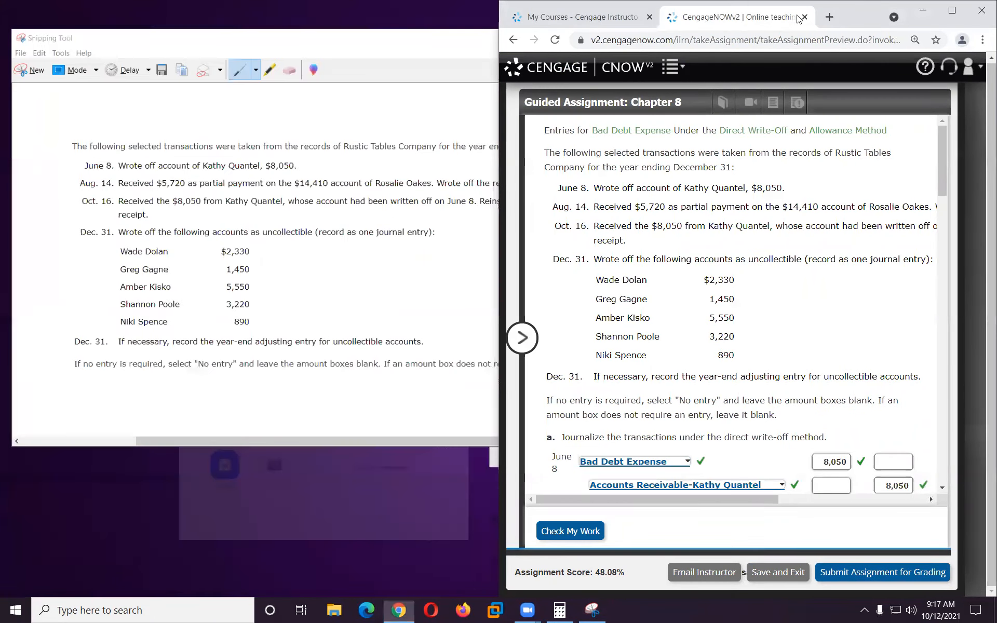
key(super+Left)
key(Return)
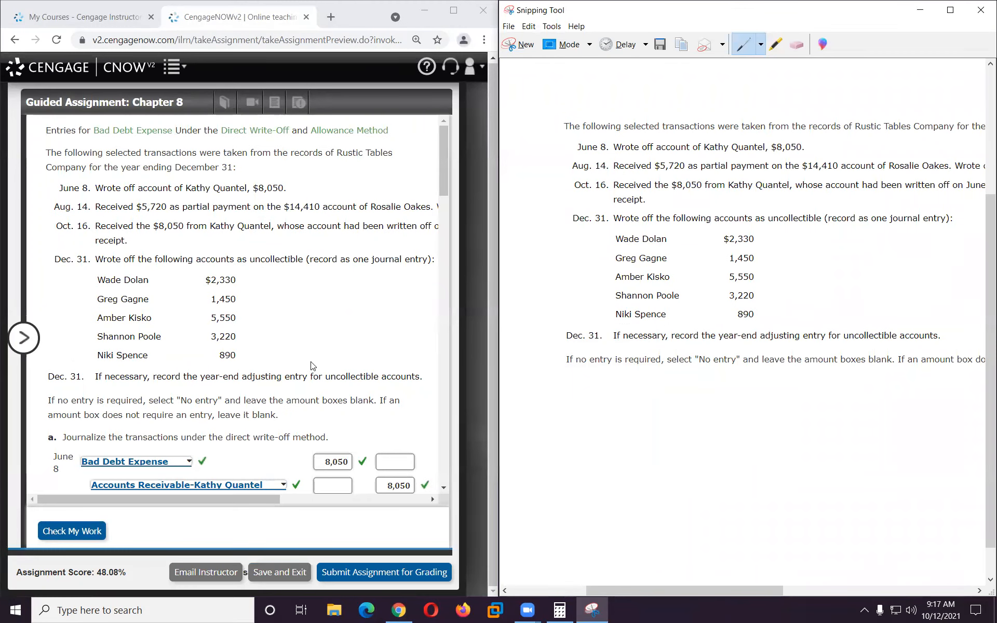
Examine the part b instructions, aging schedule and blank entries, and return to the completed part a entries for comparison.
scroll(304, 369, down, 2)
scroll(304, 369, down, 7)
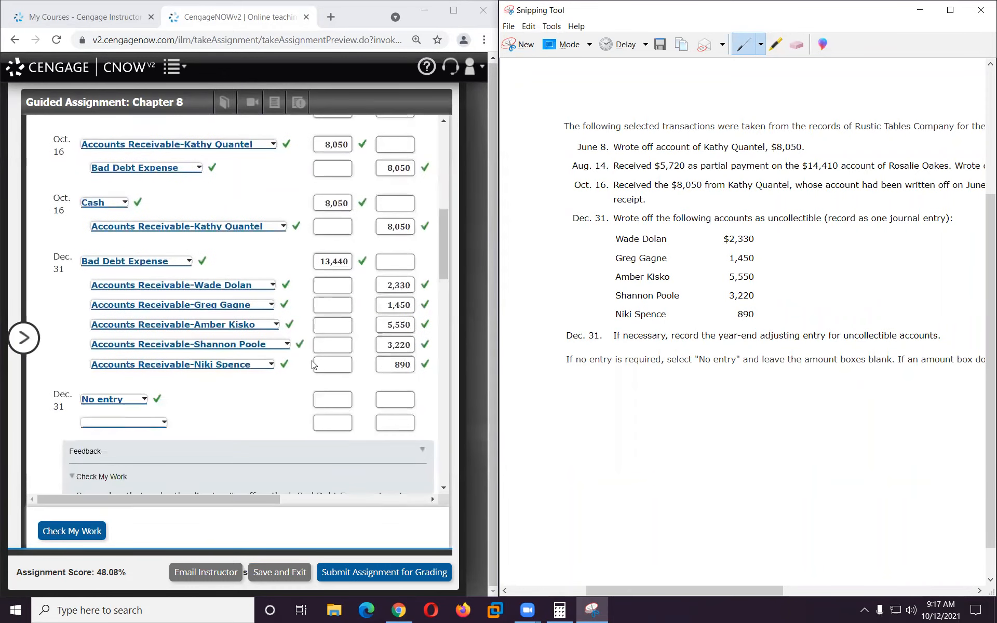
scroll(313, 365, down, 5)
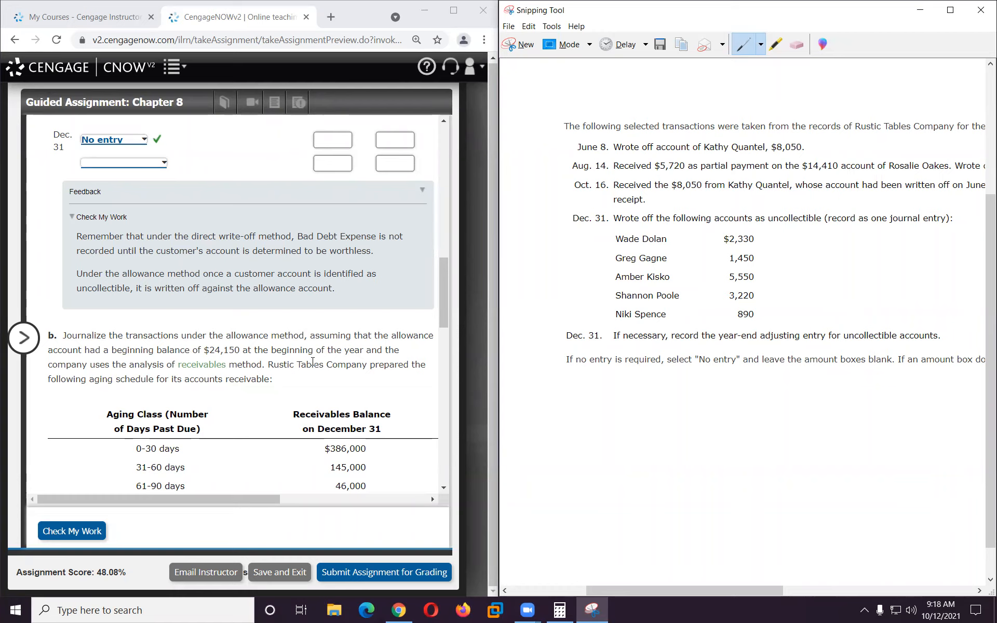
scroll(313, 358, down, 2)
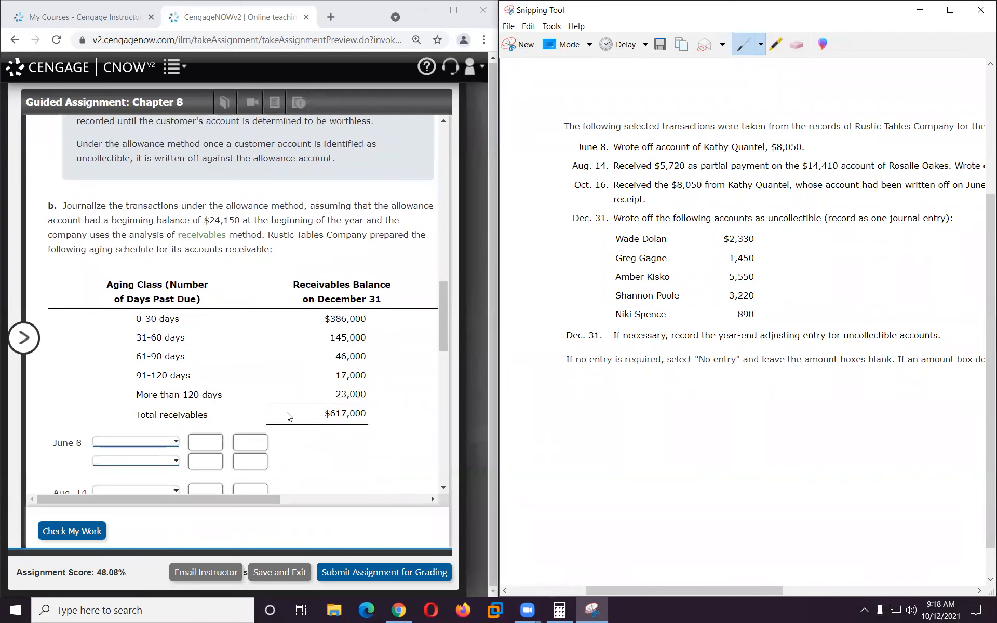
scroll(265, 326, down, 6)
scroll(264, 326, up, 10)
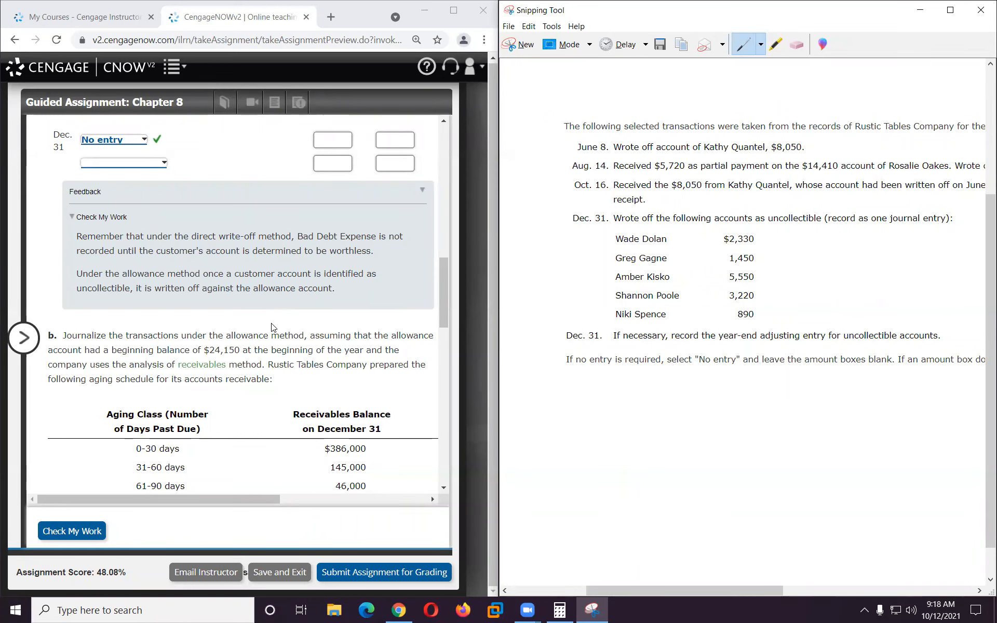
scroll(271, 325, up, 9)
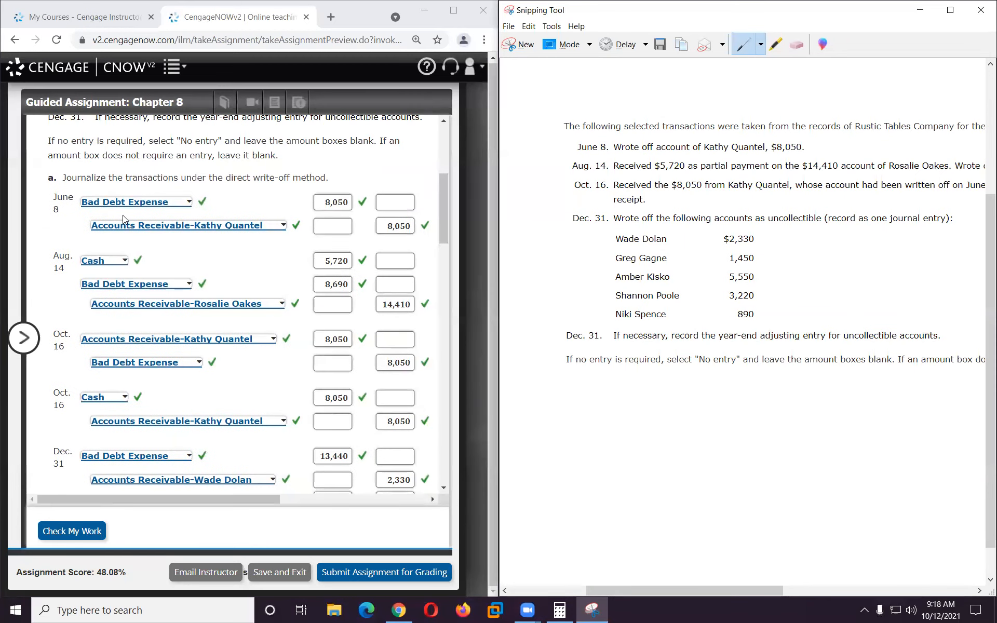
Record part b's June 8 write-off: debit Allowance for Doubtful Accounts 8,050 and credit the customer's Accounts Receivable 8,050.
scroll(252, 273, down, 12)
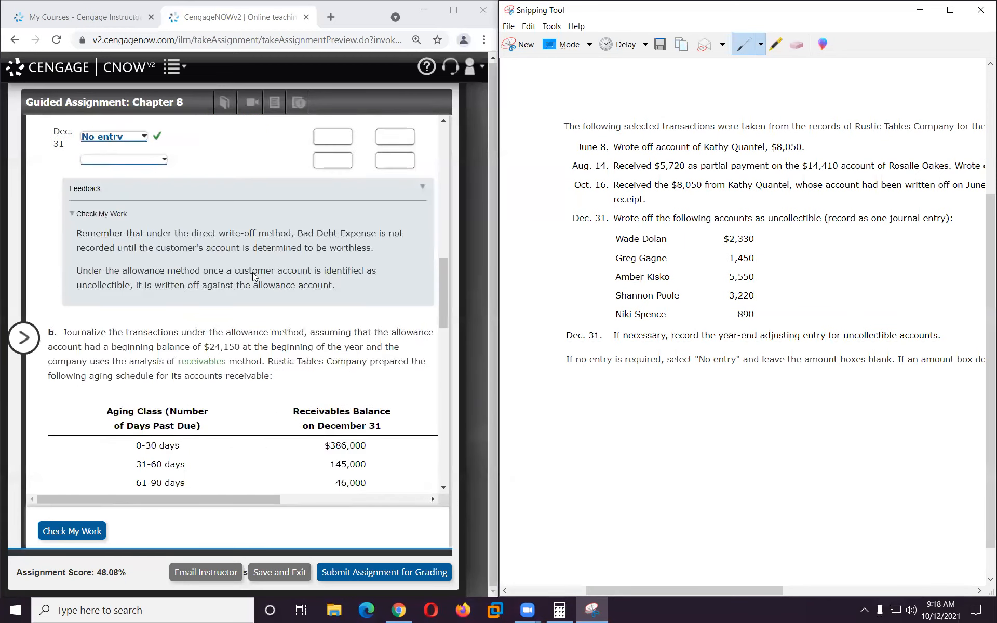
scroll(254, 276, down, 1)
click(151, 248)
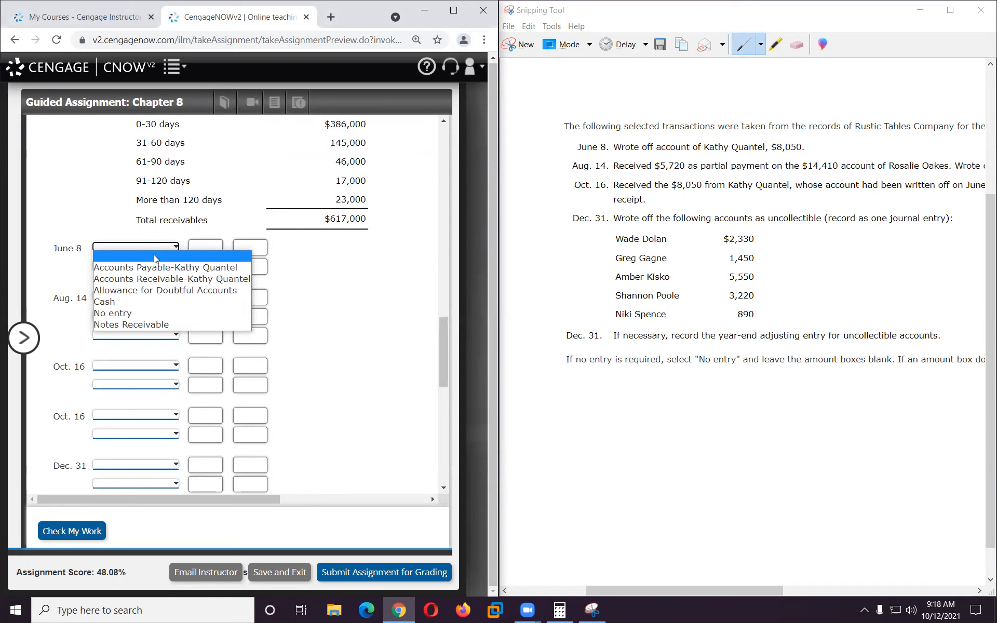
click(165, 291)
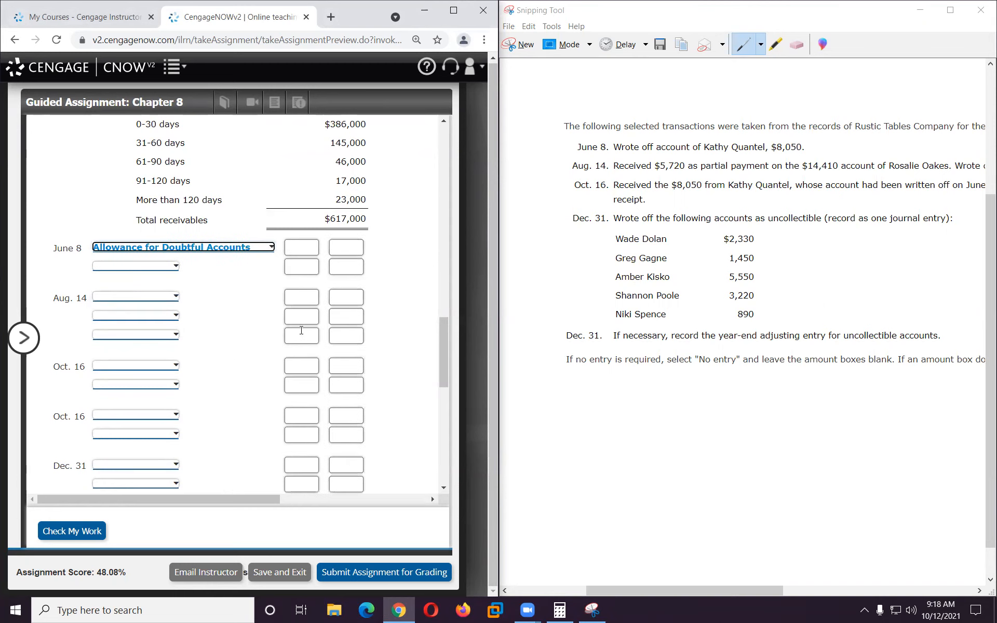
click(155, 267)
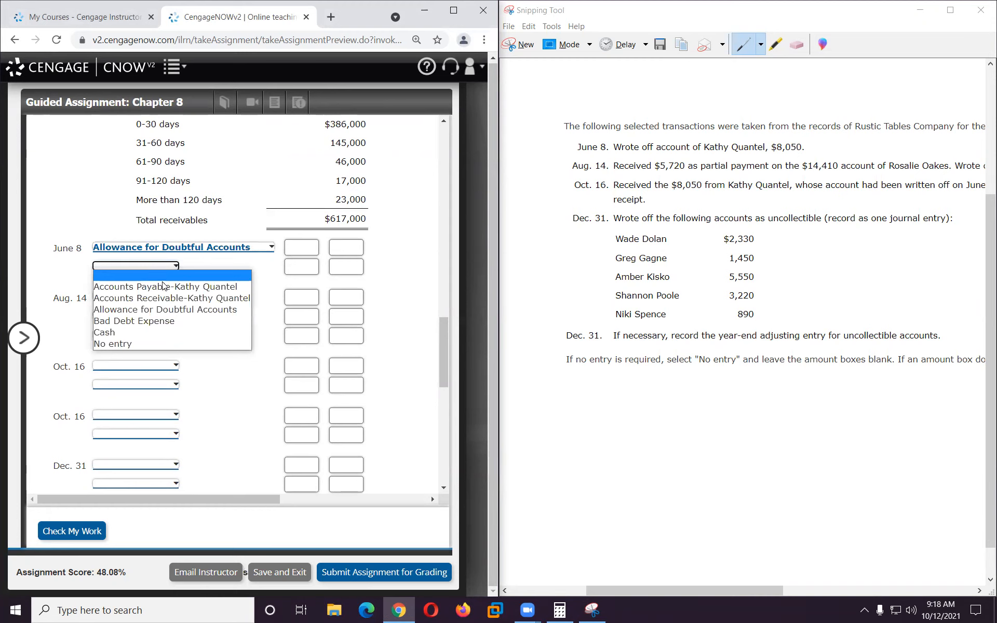
click(168, 298)
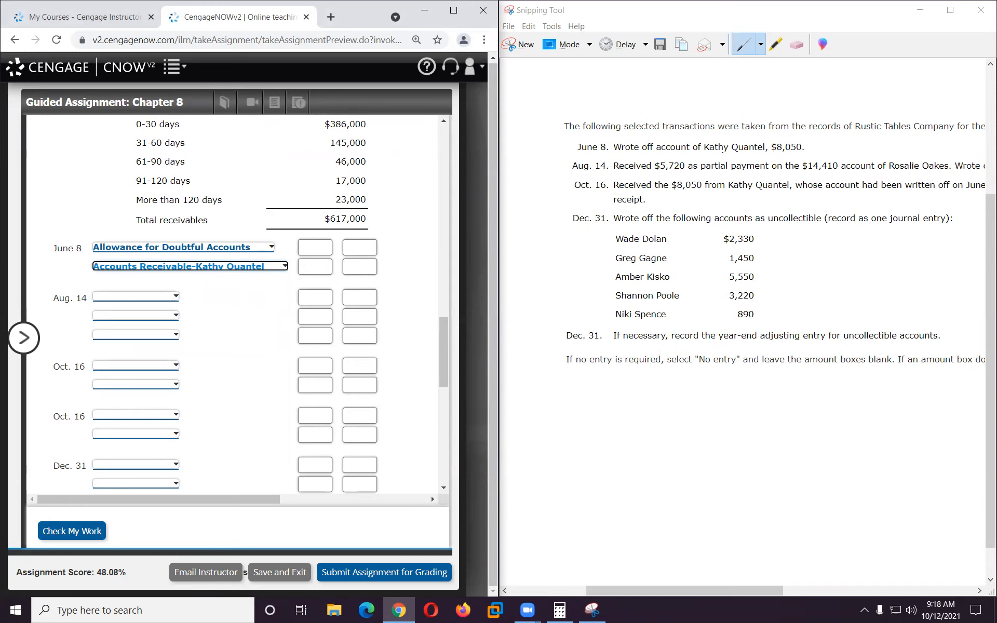
click(321, 248)
text(8050)
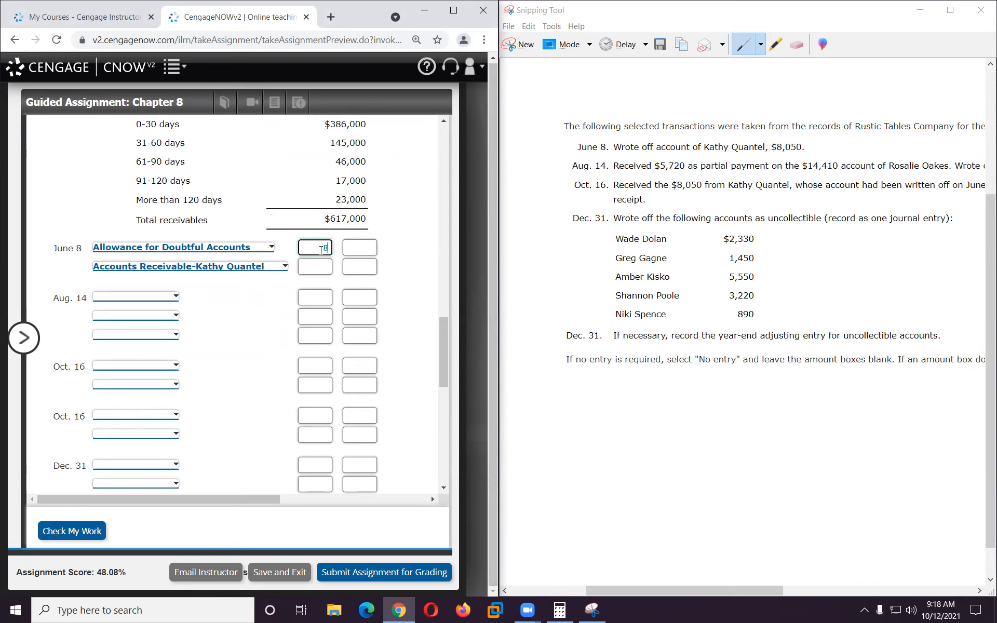
click(357, 269)
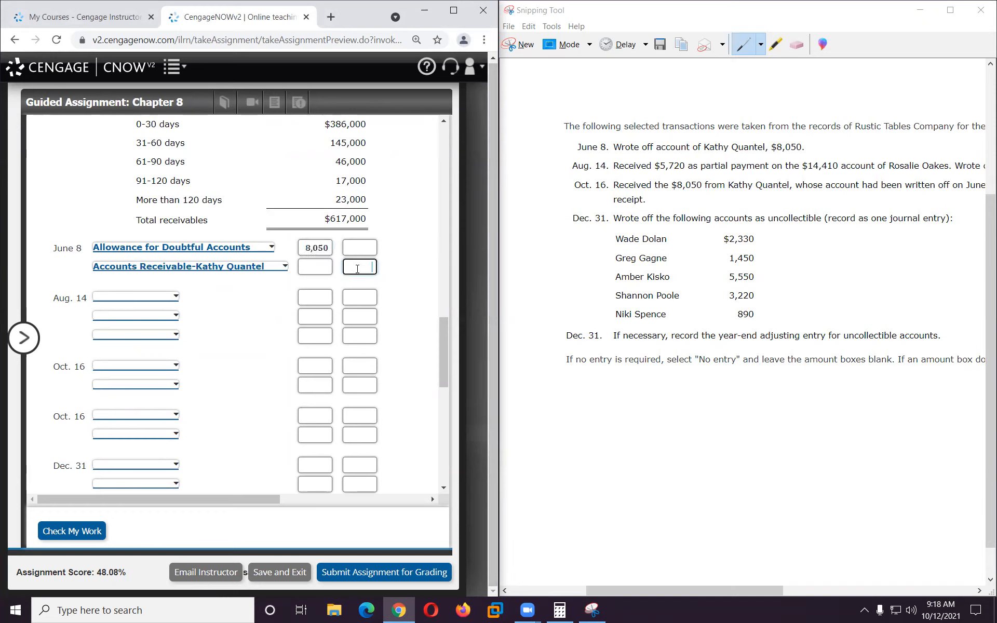
text(8050)
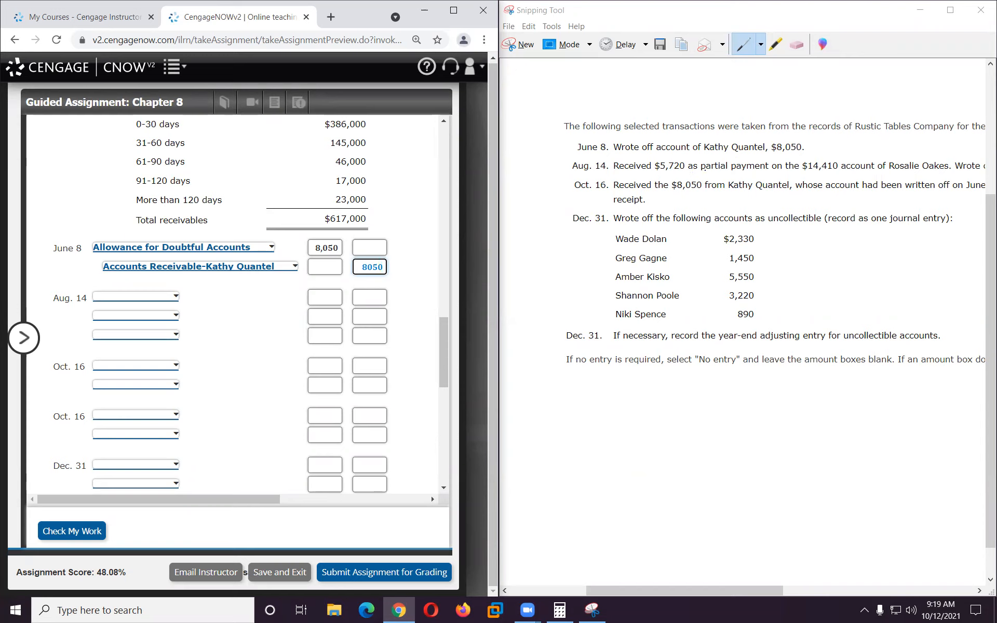
For part b's Aug. 14 entry, debit Cash 5,720, select Allowance for Doubtful Accounts second, and credit the paying customer's Accounts Receivable 14,410.
click(165, 297)
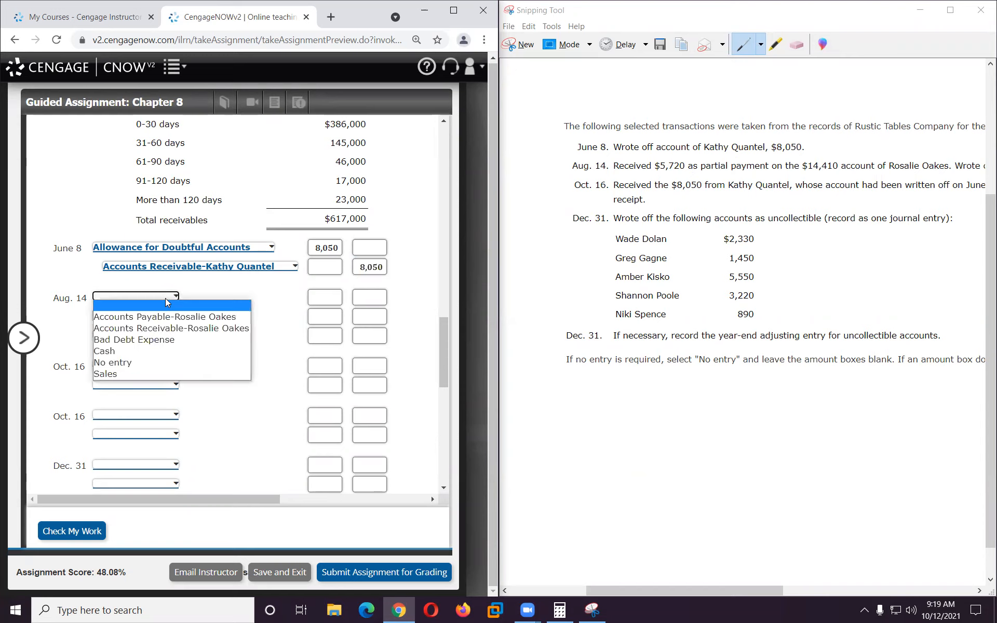
click(159, 351)
click(319, 300)
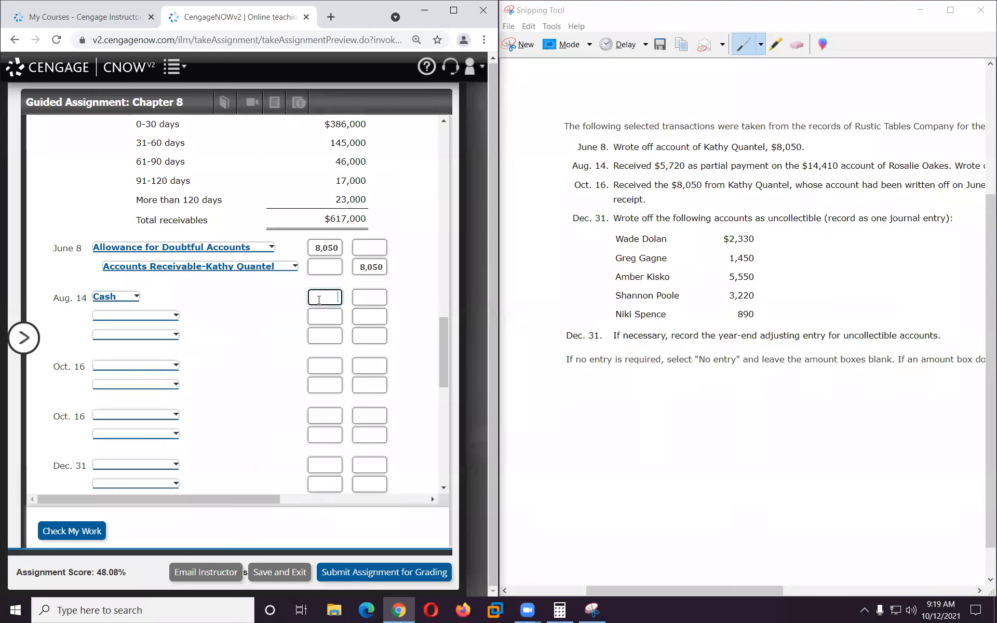
text(5720)
click(144, 316)
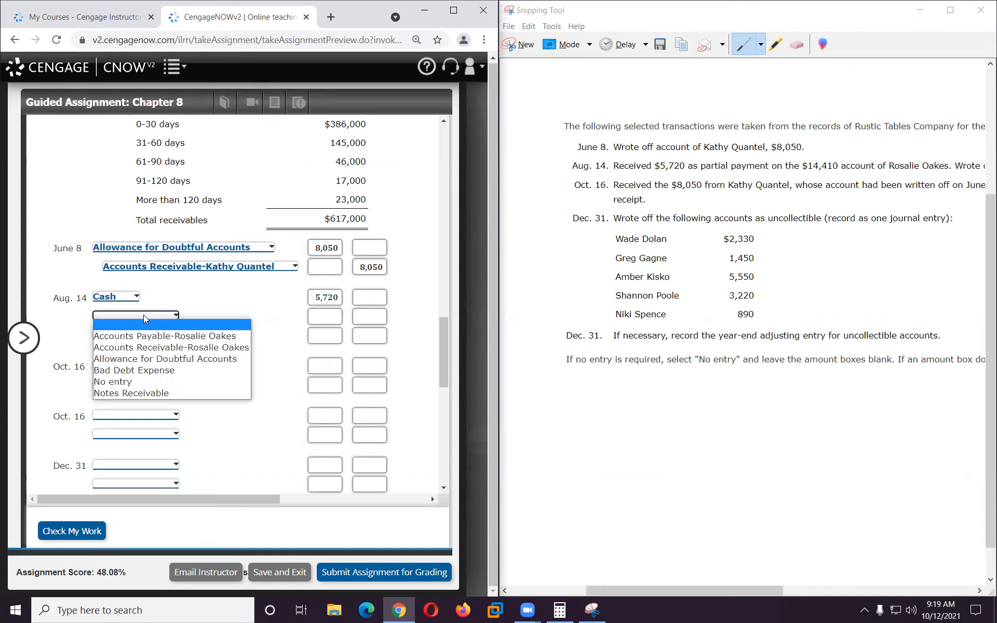
click(177, 359)
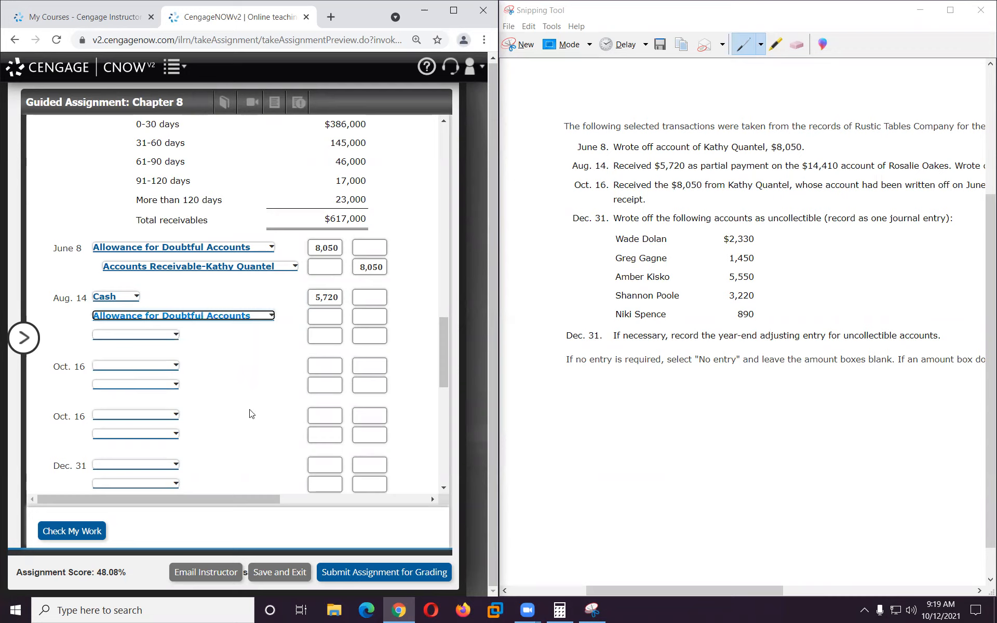
click(167, 336)
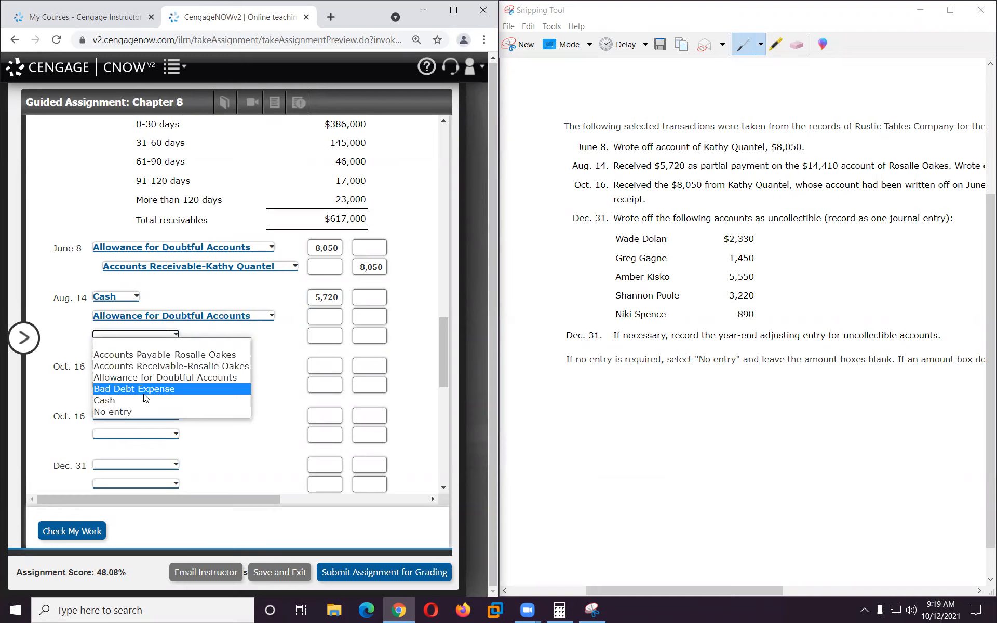
click(152, 366)
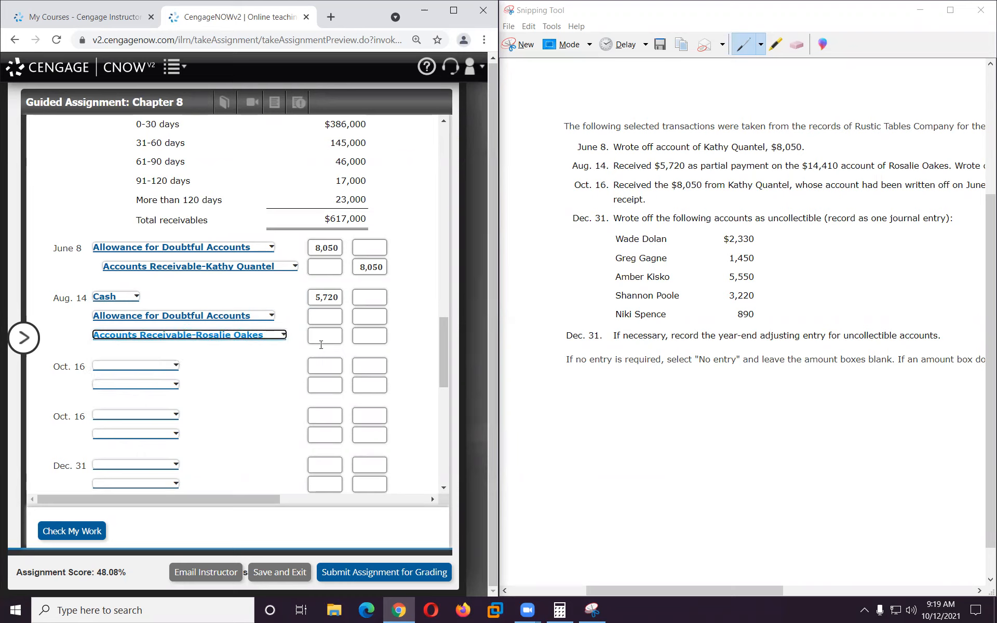
click(367, 337)
text(14410)
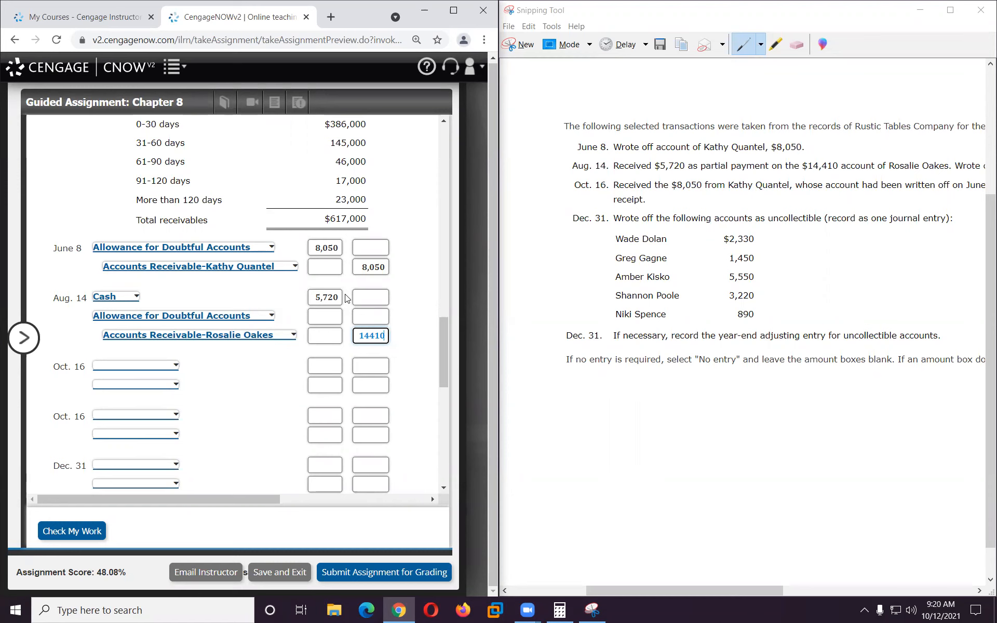
Consult the part a Aug. 14 entry and debit Allowance for Doubtful Accounts 8,690 in part b's Aug. 14 entry.
scroll(345, 405, up, 15)
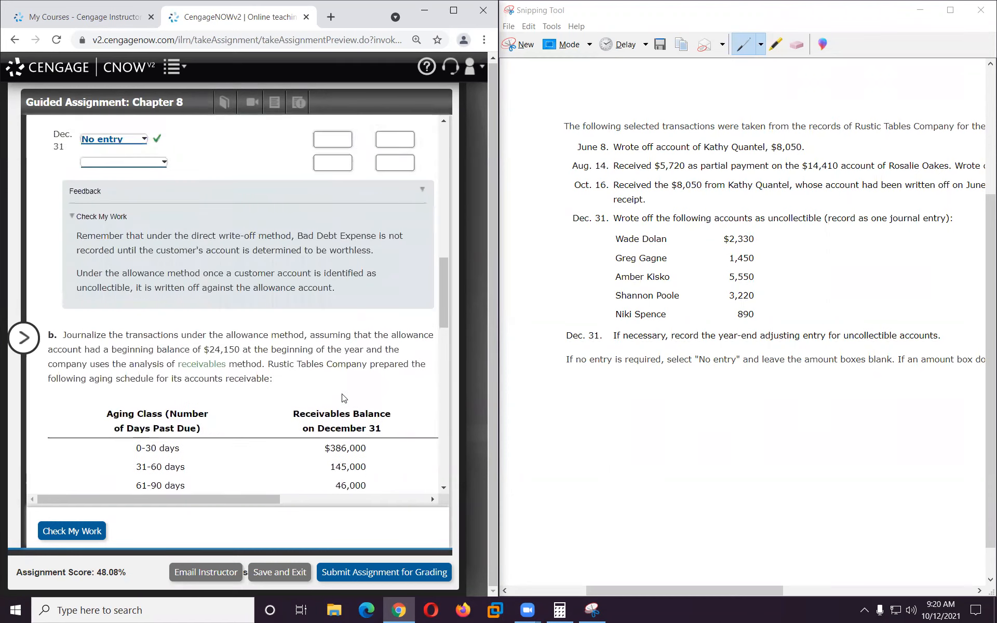
scroll(342, 396, up, 4)
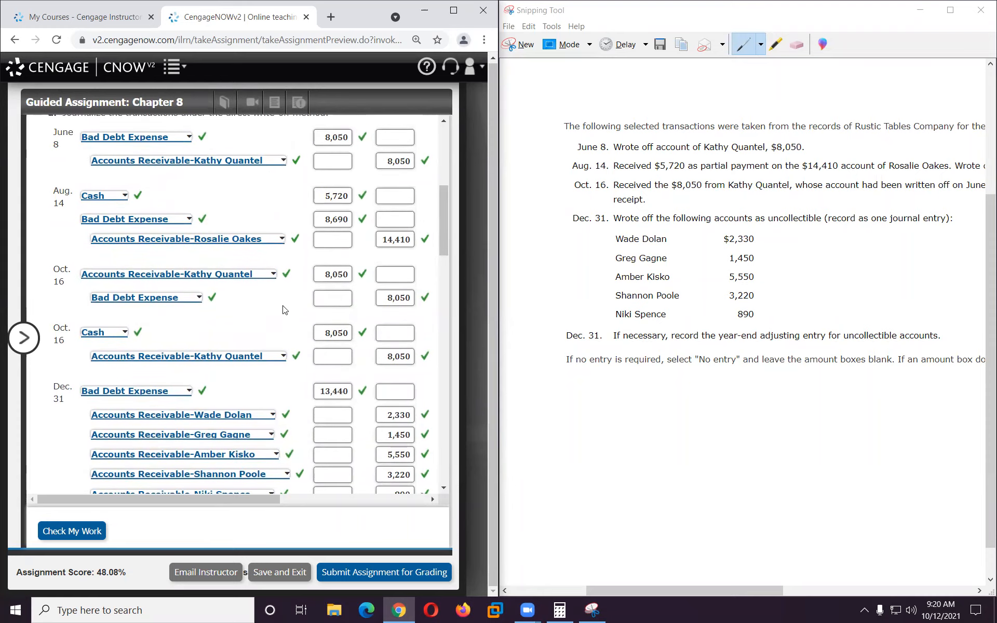
scroll(258, 353, down, 12)
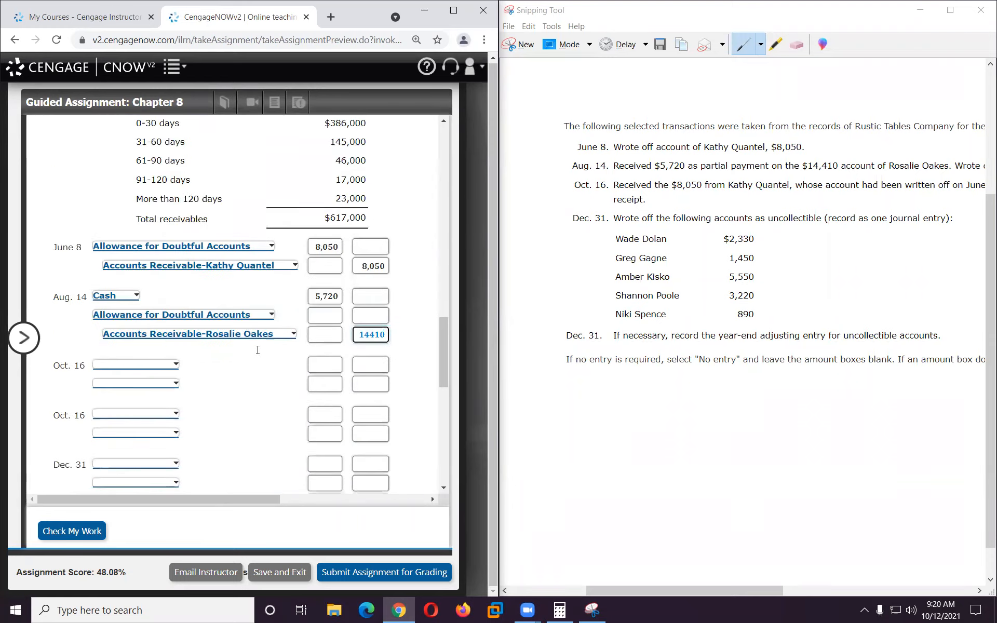
click(324, 188)
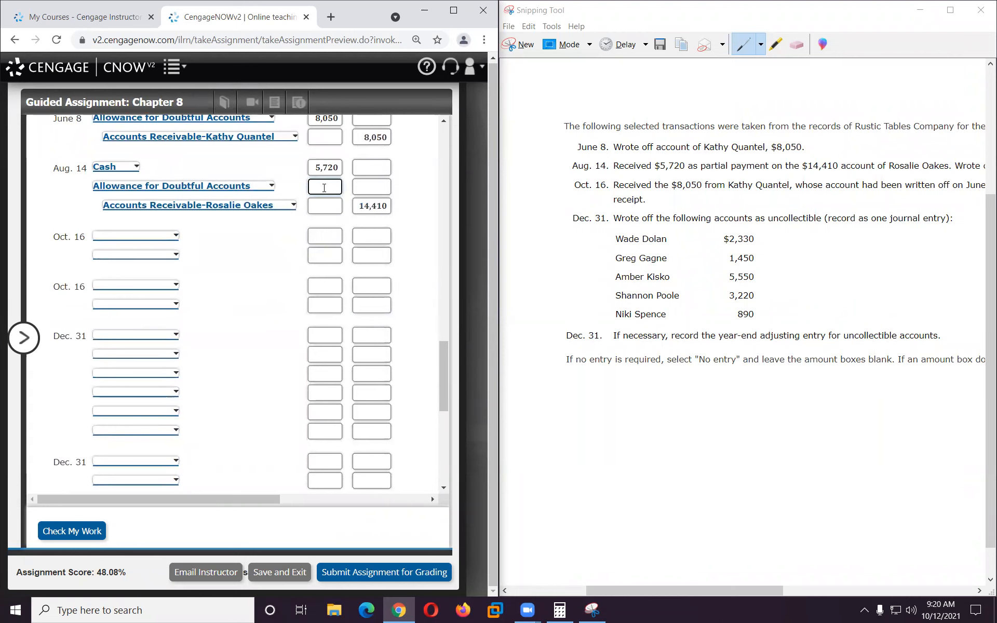
text(8690)
Record part b's first Oct. 16 entry reinstating the account: debit the customer's Accounts Receivable 8,050 and credit Allowance for Doubtful Accounts 8,050.
scroll(232, 298, up, 1)
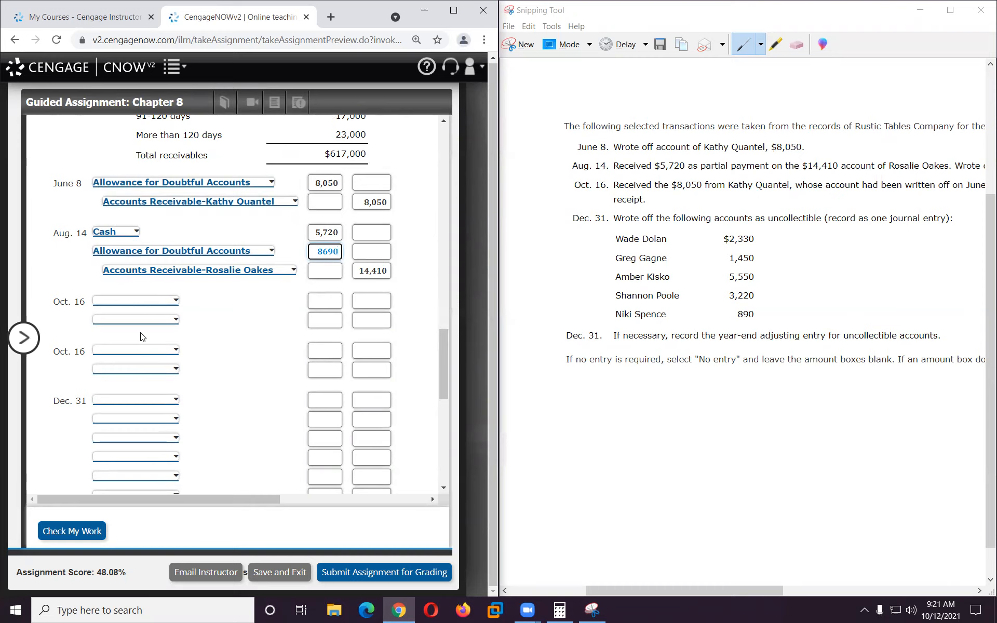
click(134, 300)
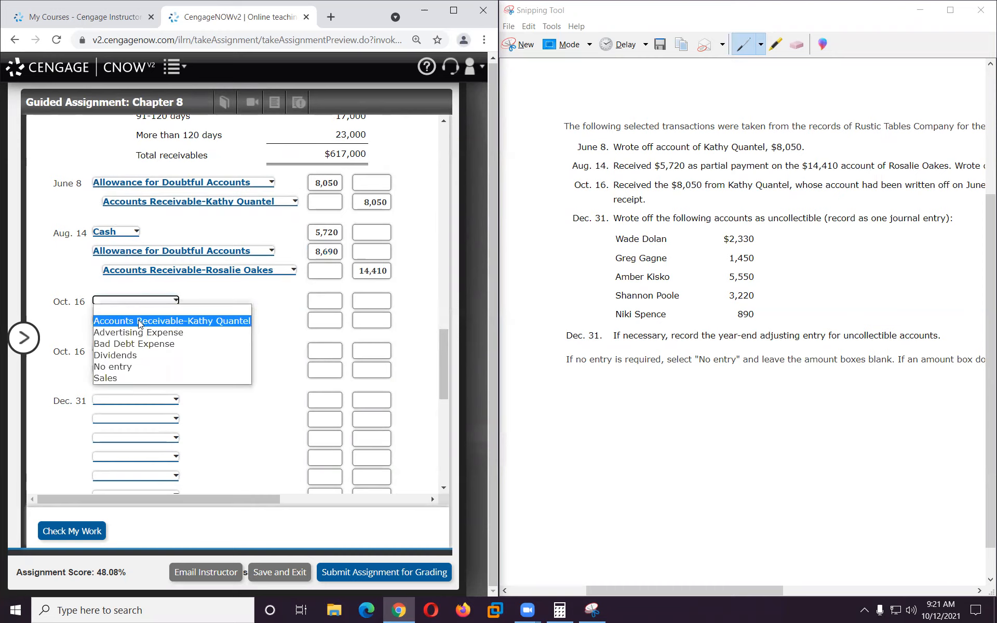
click(138, 321)
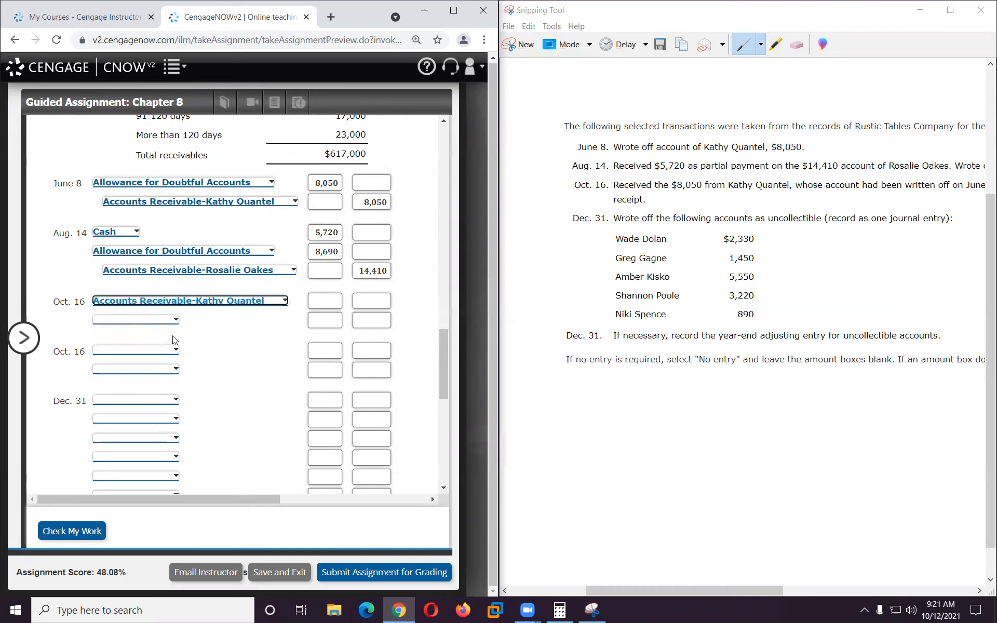
click(325, 300)
text(8050)
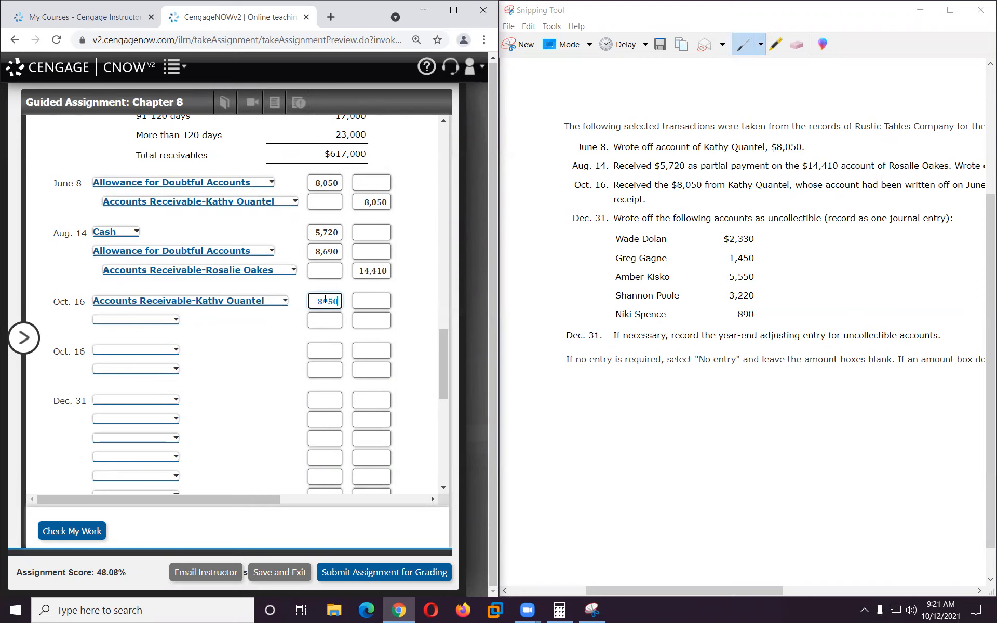
click(164, 320)
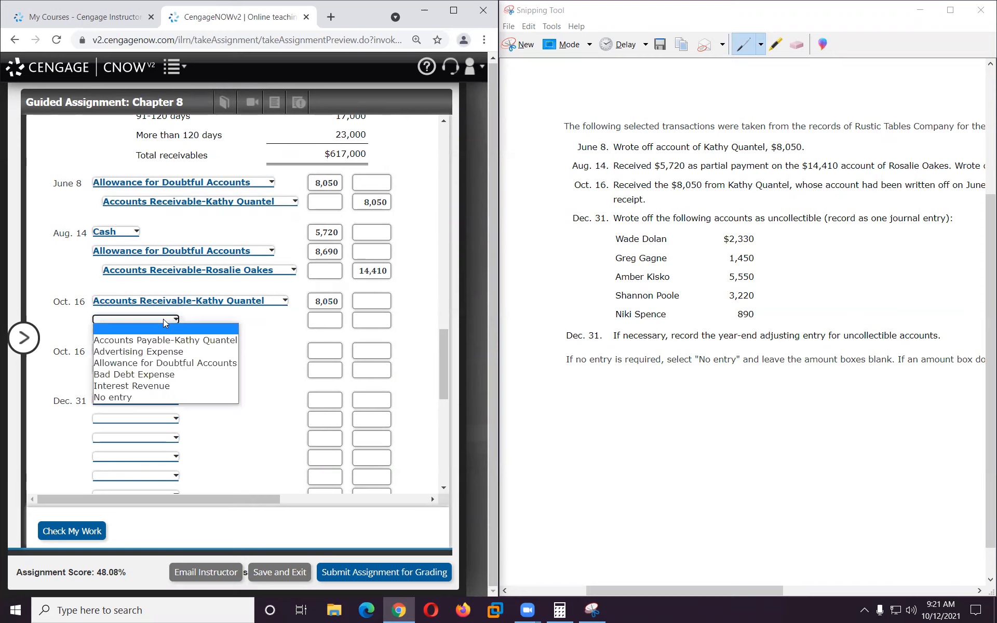
click(156, 363)
click(374, 320)
text(8050)
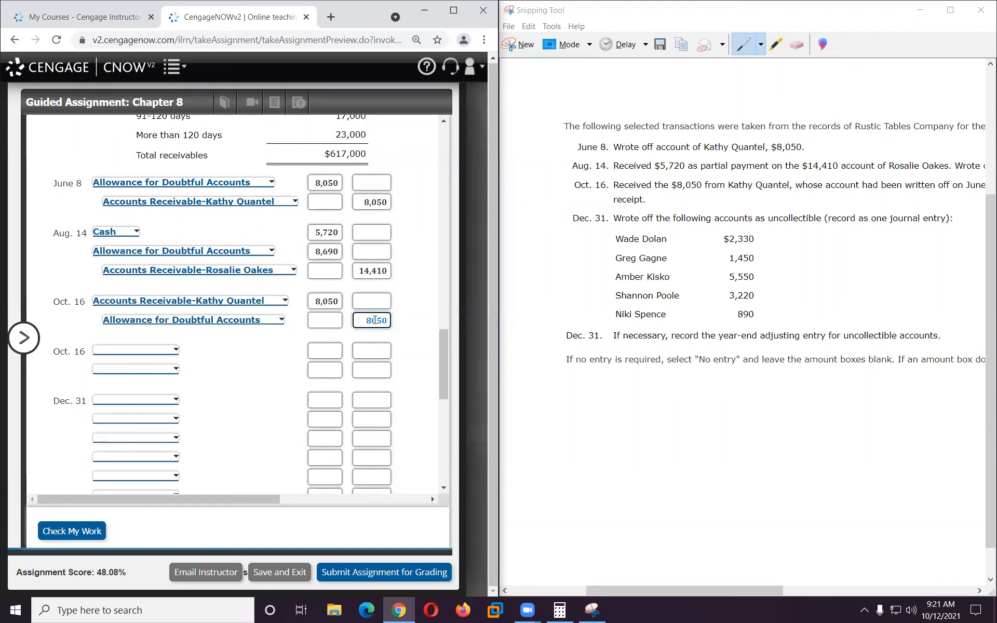
Record part b's second Oct. 16 entry for the collection: debit Cash 8,050 and credit the customer's Accounts Receivable 8,050.
click(126, 349)
click(128, 404)
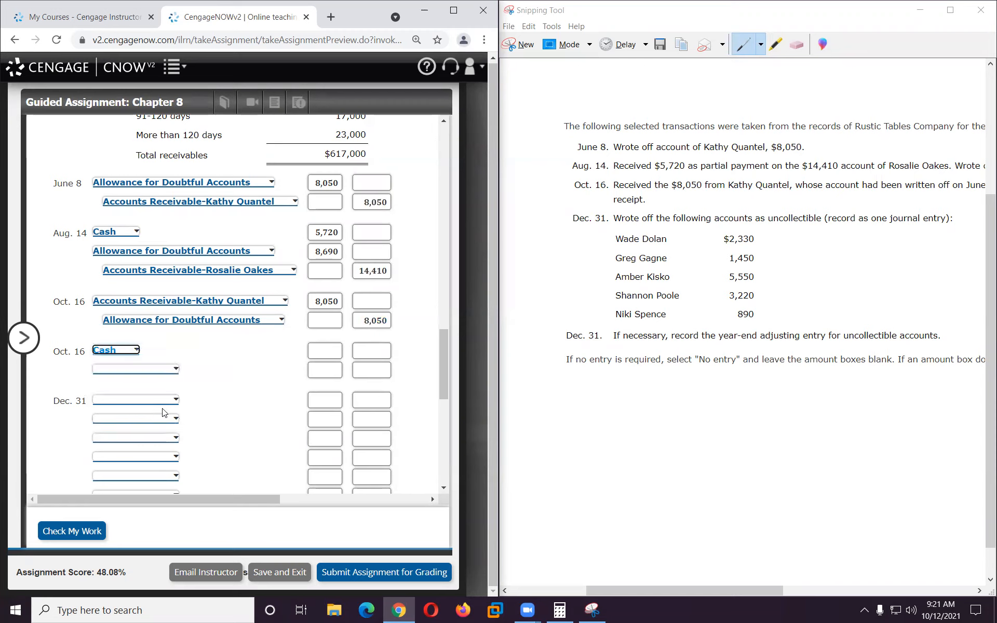
click(148, 369)
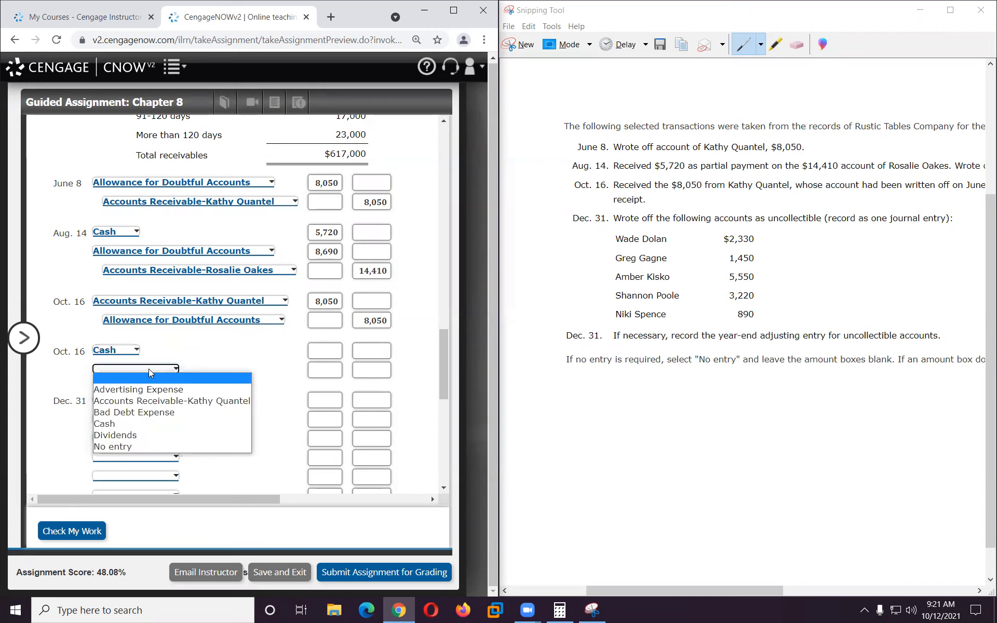
click(155, 400)
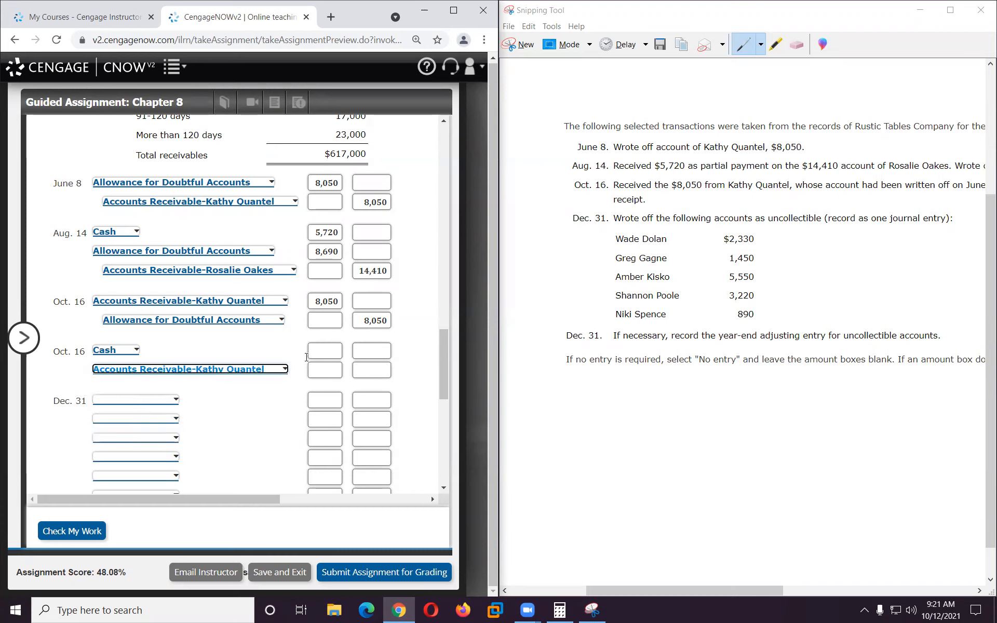
click(323, 352)
text(8050)
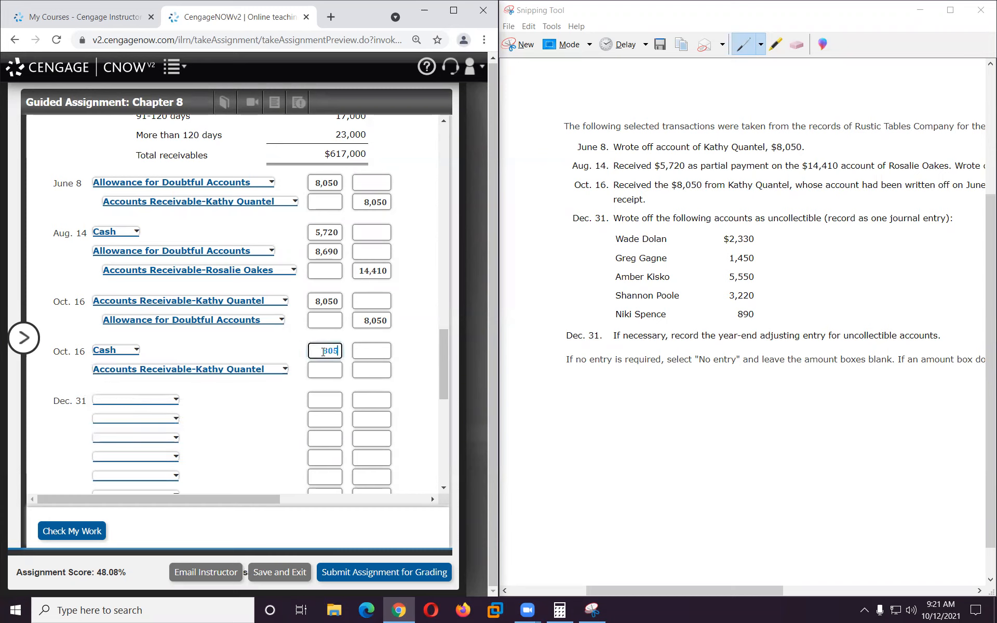
click(365, 372)
text(8050)
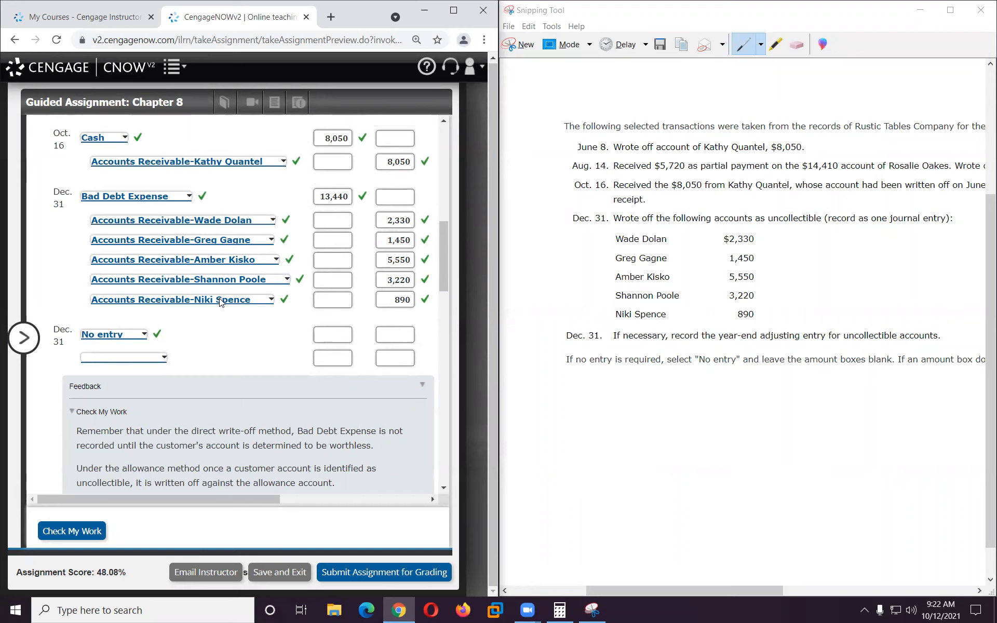
For part b's Dec. 31 write-off entry, select Allowance for Doubtful Accounts first, followed by the five customers' Accounts Receivable accounts.
scroll(221, 301, down, 15)
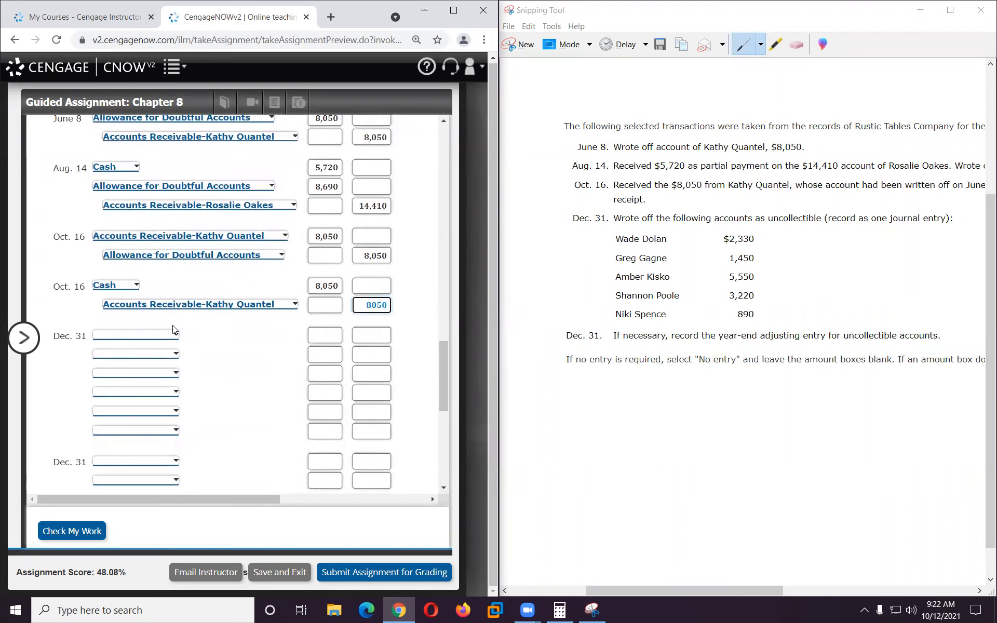
click(159, 335)
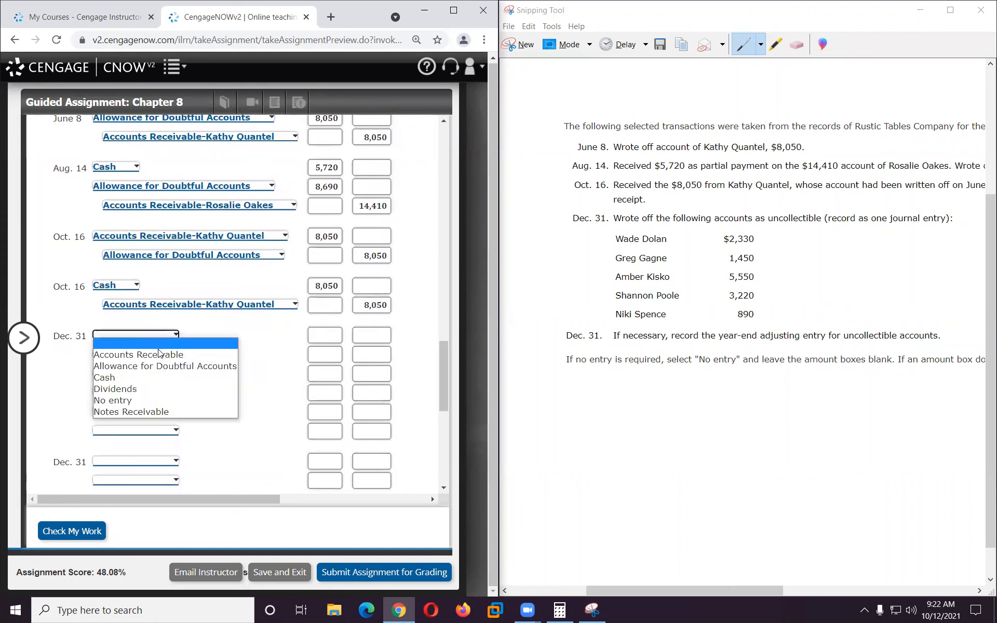
click(158, 366)
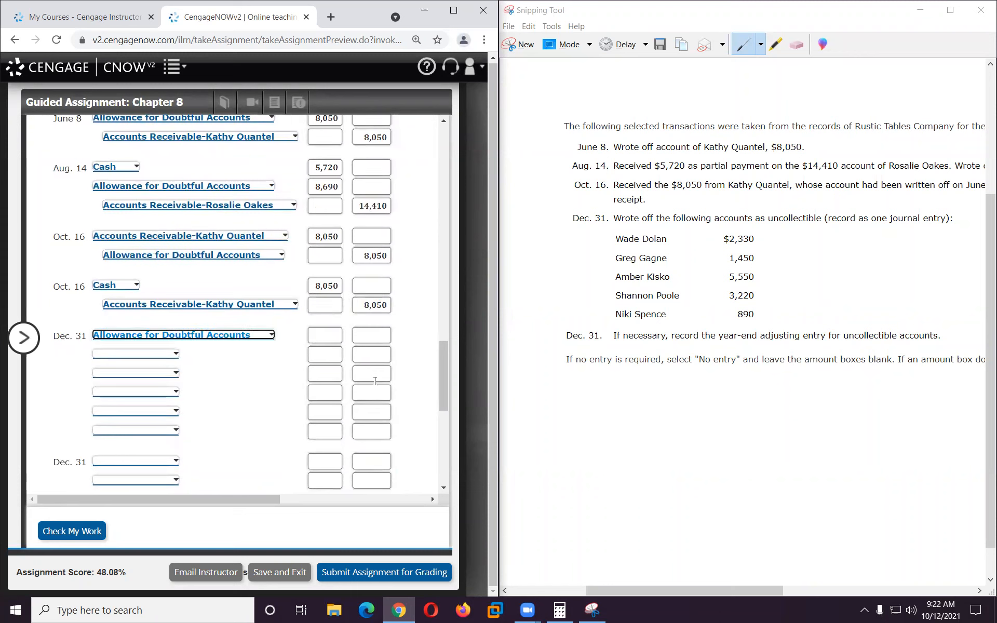
click(175, 354)
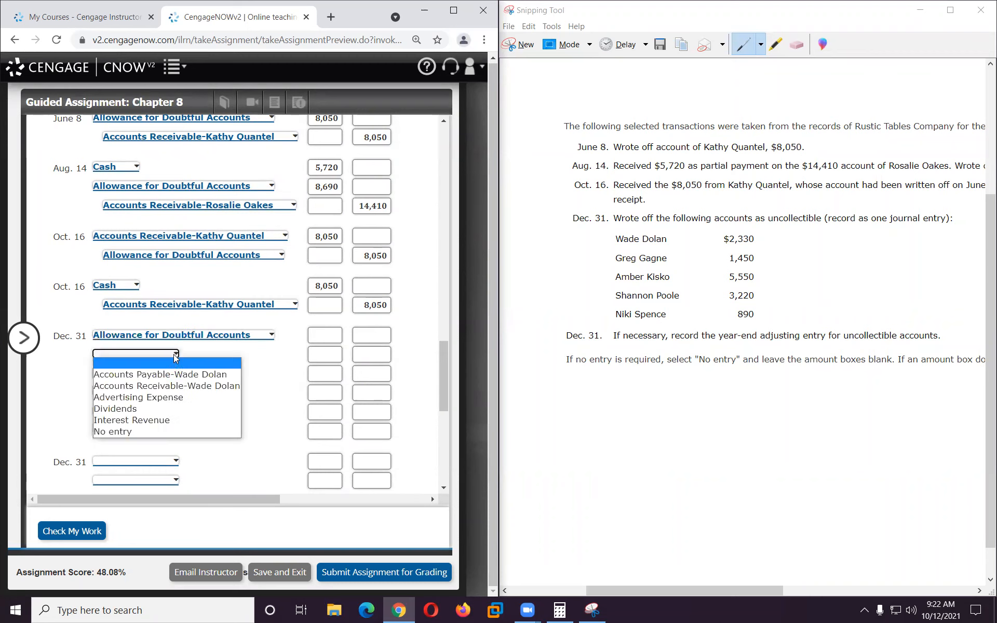
click(183, 385)
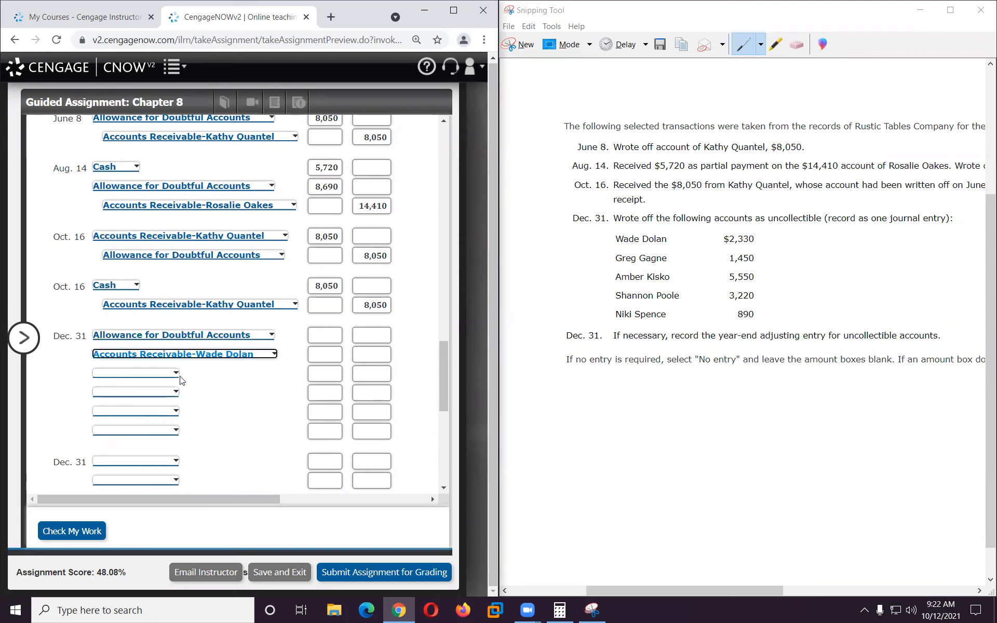
click(167, 374)
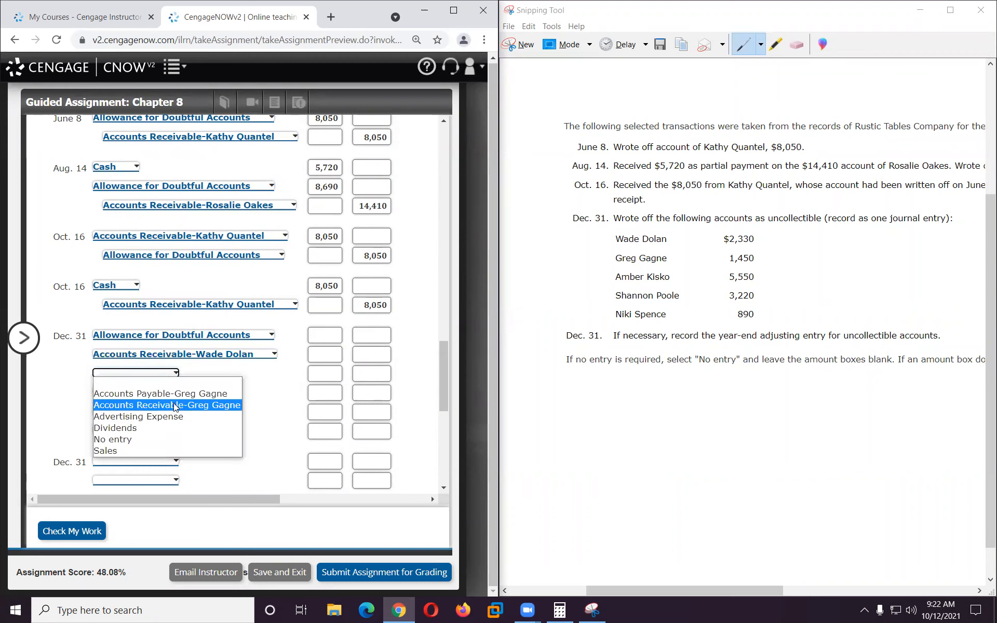
click(175, 407)
click(172, 393)
click(175, 423)
click(167, 410)
click(177, 443)
click(167, 431)
click(171, 460)
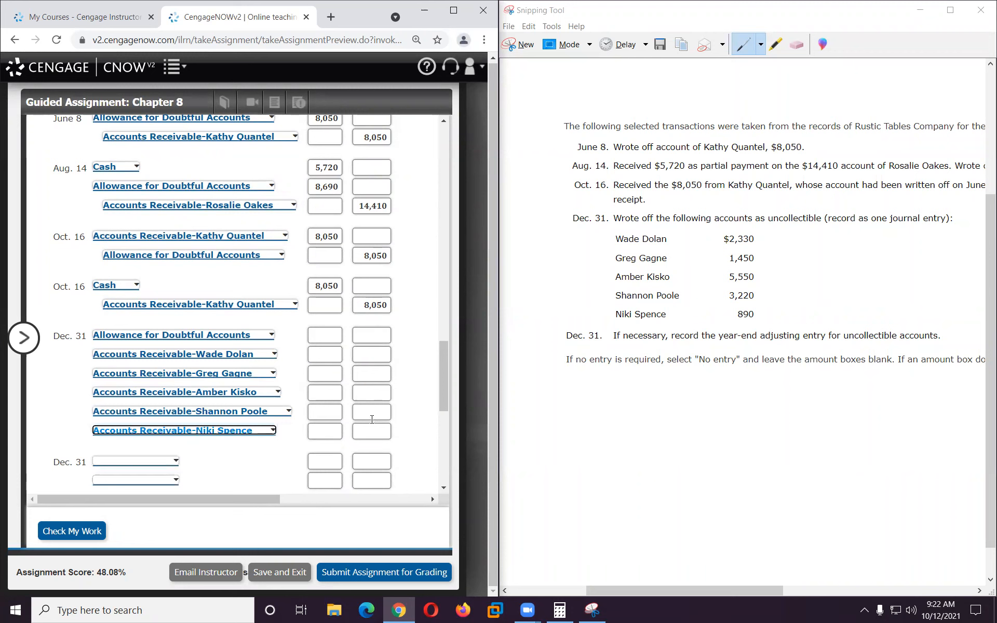
Credit the five customers' receivables in part b's Dec. 31 write-off entry with 2,330, 1,450, 5,550, 3,220 and 890 in order.
click(377, 356)
text(2330)
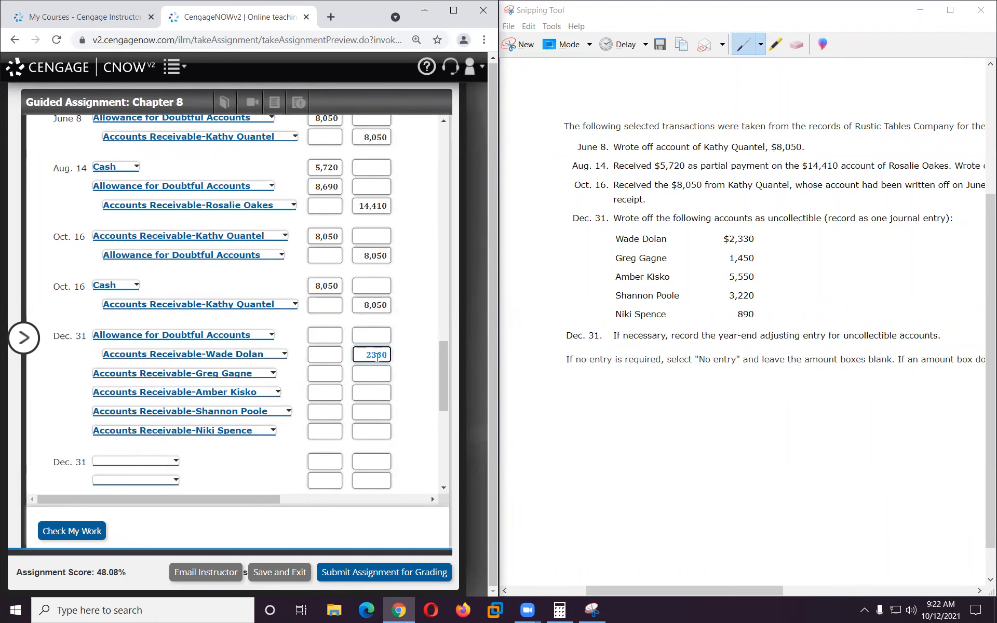
click(380, 372)
text(145)
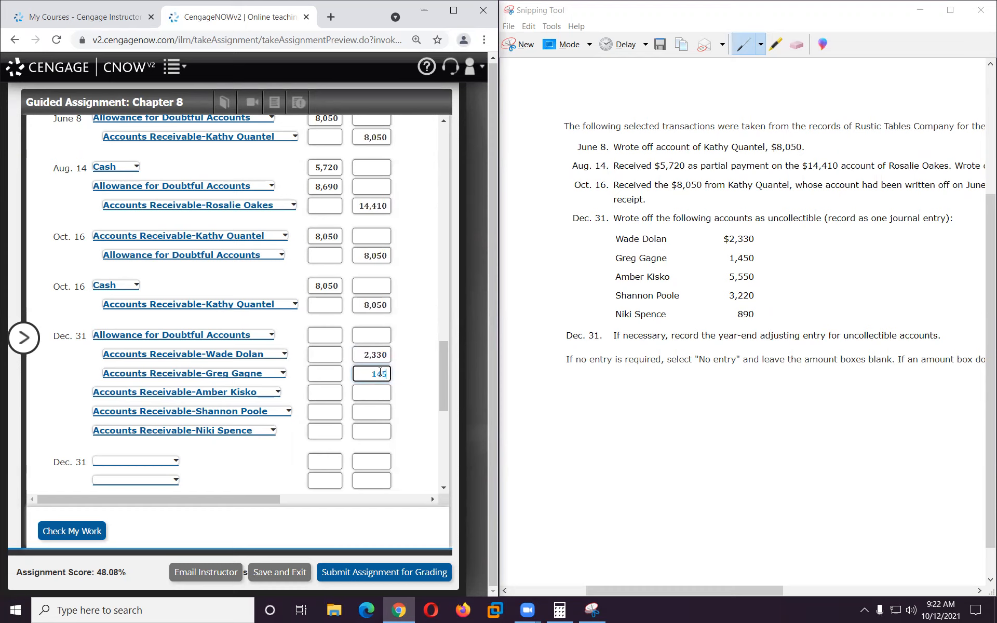
text(0)
click(379, 390)
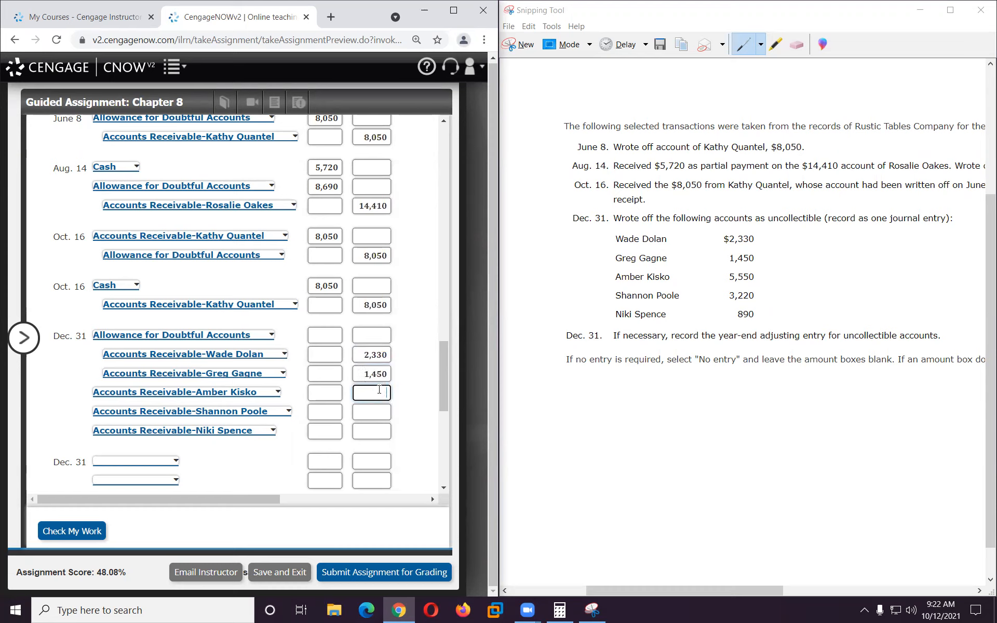
text(5550)
click(380, 411)
text(3220)
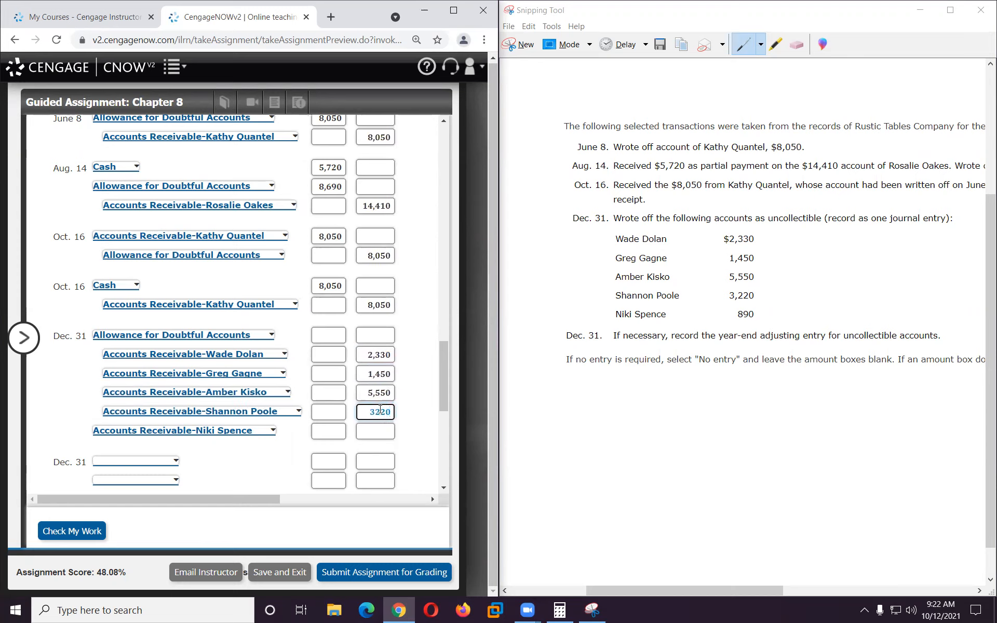
click(364, 431)
text(89)
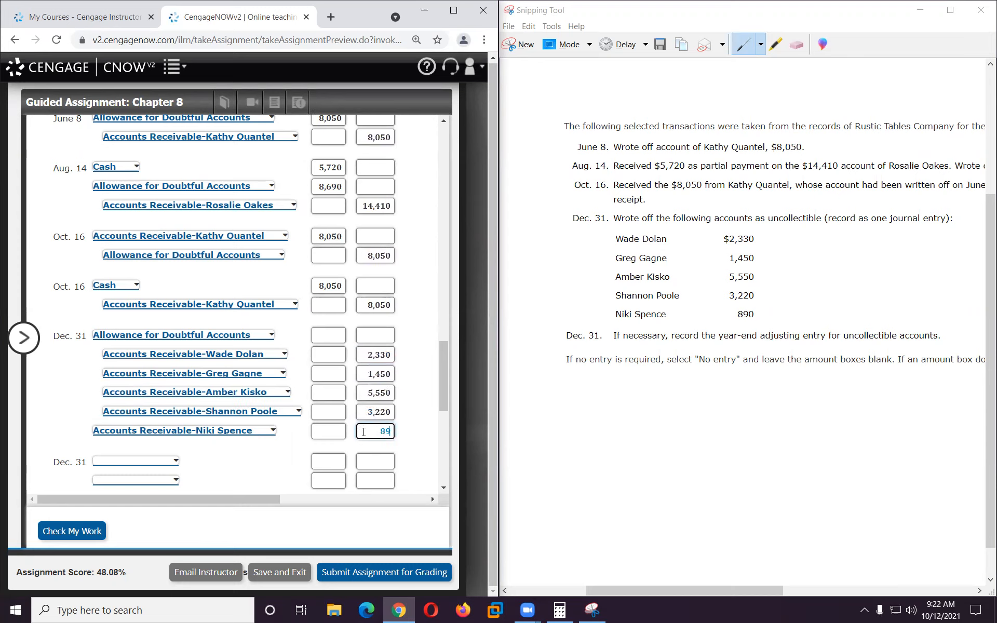
text(0)
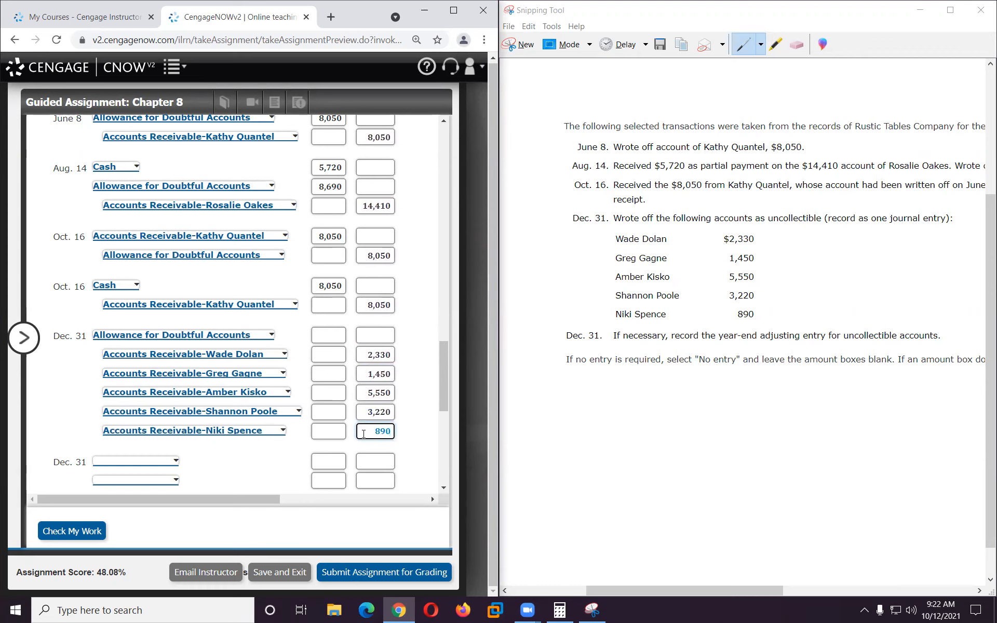
Consult part a's Dec. 31 write-off, debit Allowance for Doubtful Accounts 13,440 in part b's matching entry, and check the work.
scroll(364, 433, up, 15)
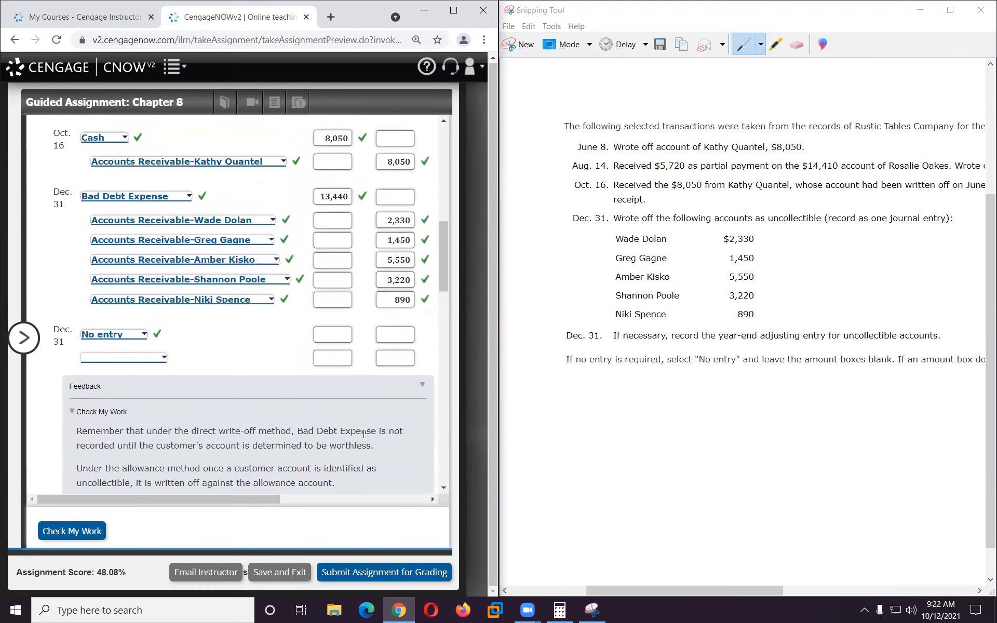
scroll(379, 341, down, 8)
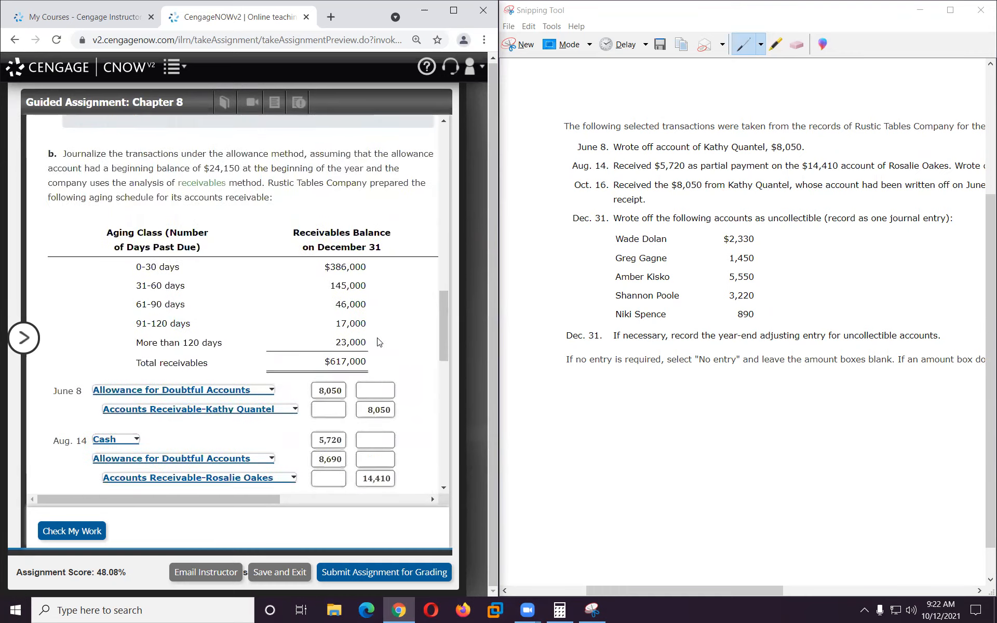
scroll(379, 342, down, 8)
click(337, 206)
text(13440)
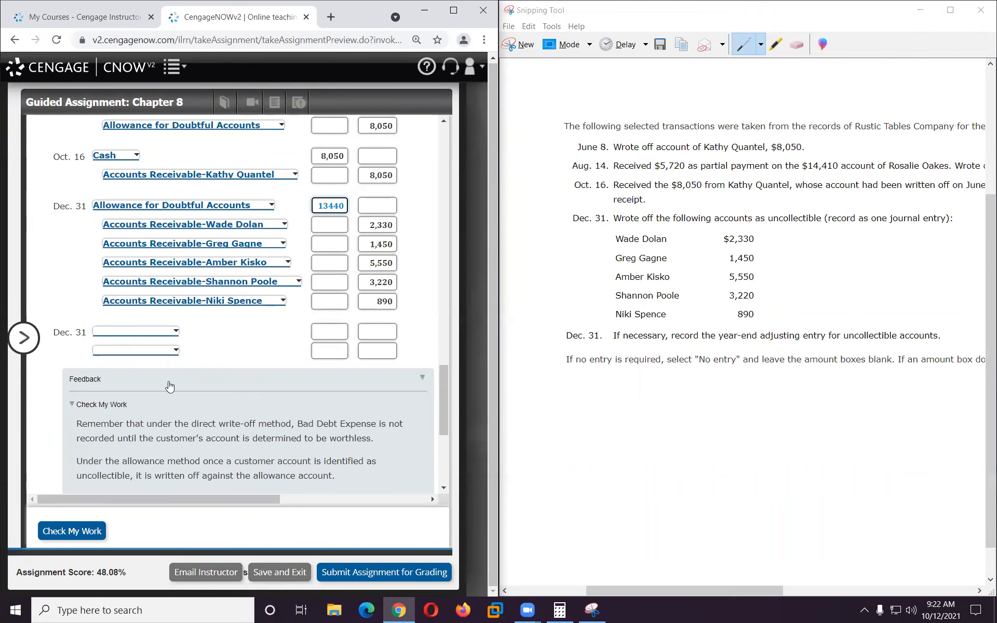
click(79, 534)
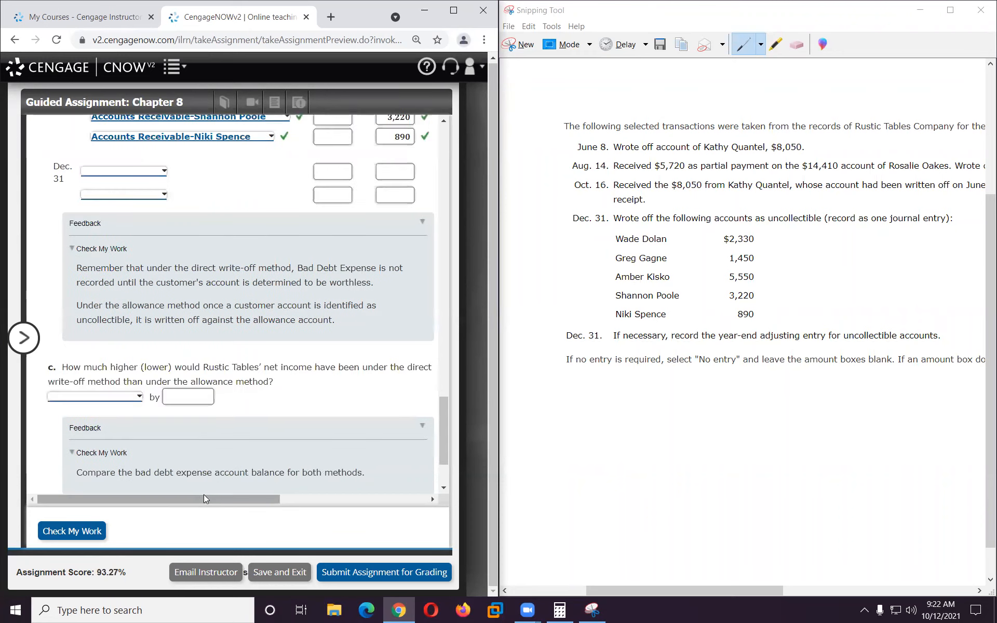
Switch to Excel, create a blank workbook, and place its window beside the assignment on the half of the screen opposite the browser.
scroll(364, 277, up, 1)
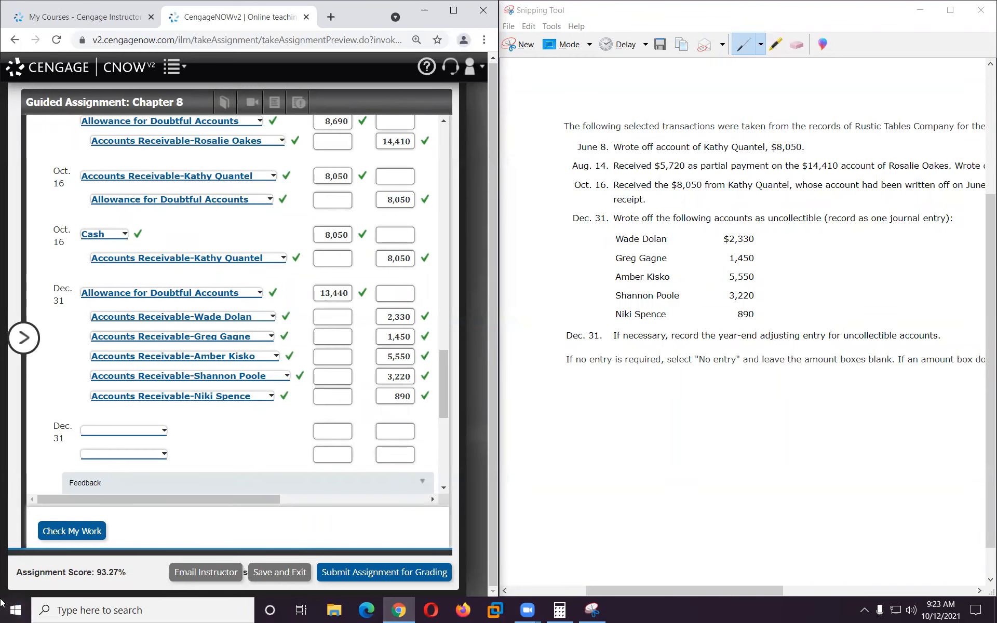
click(74, 611)
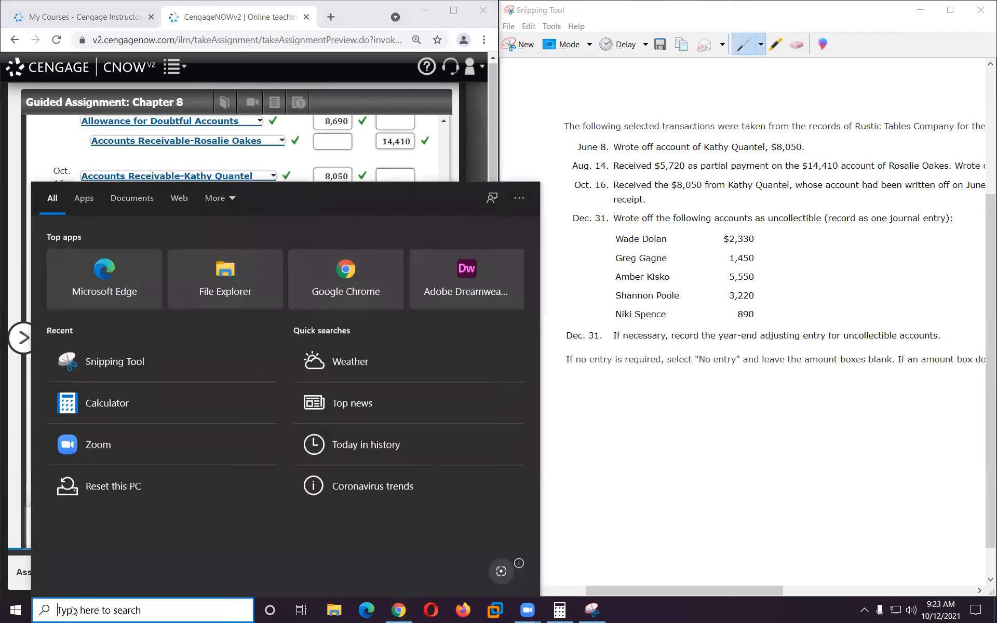
text(exc)
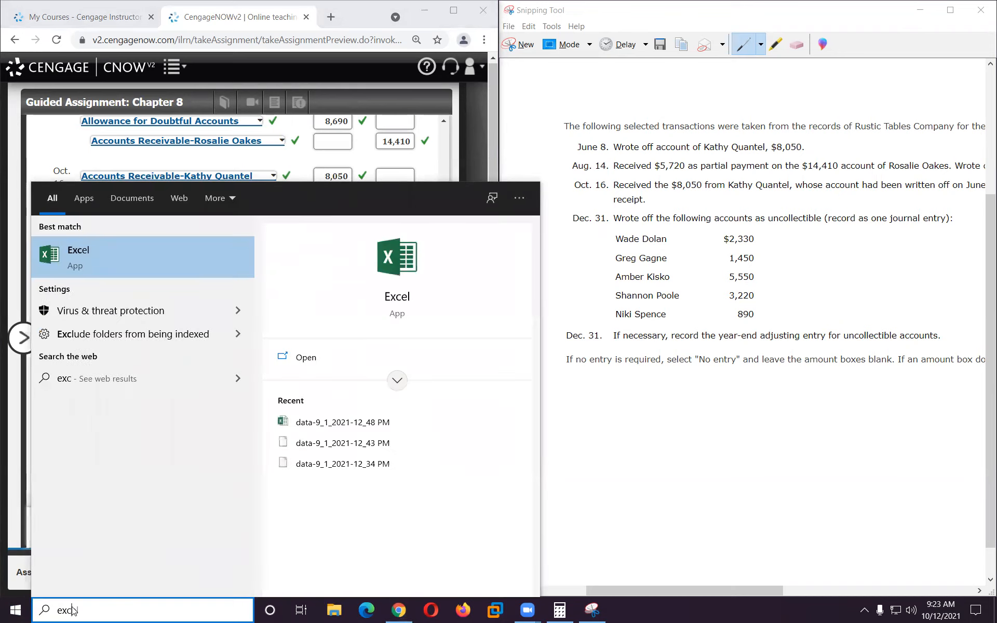
text(el)
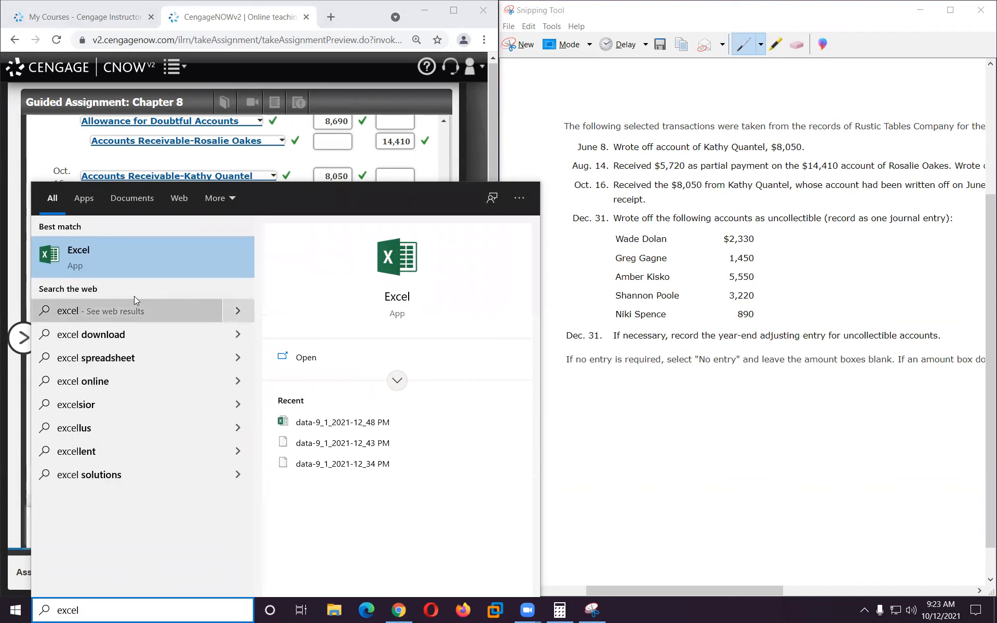
key(Return)
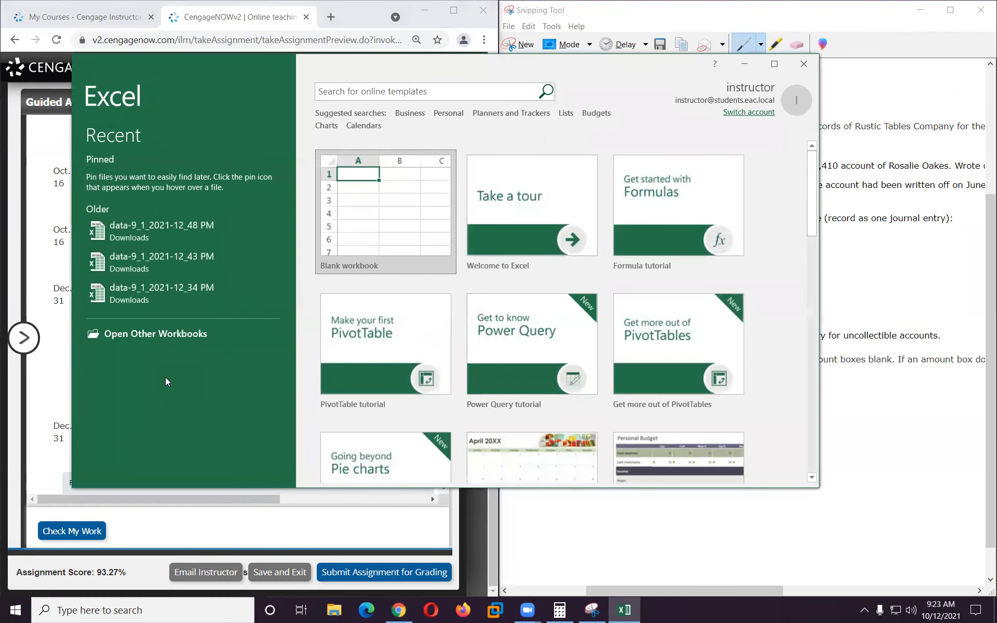
click(379, 207)
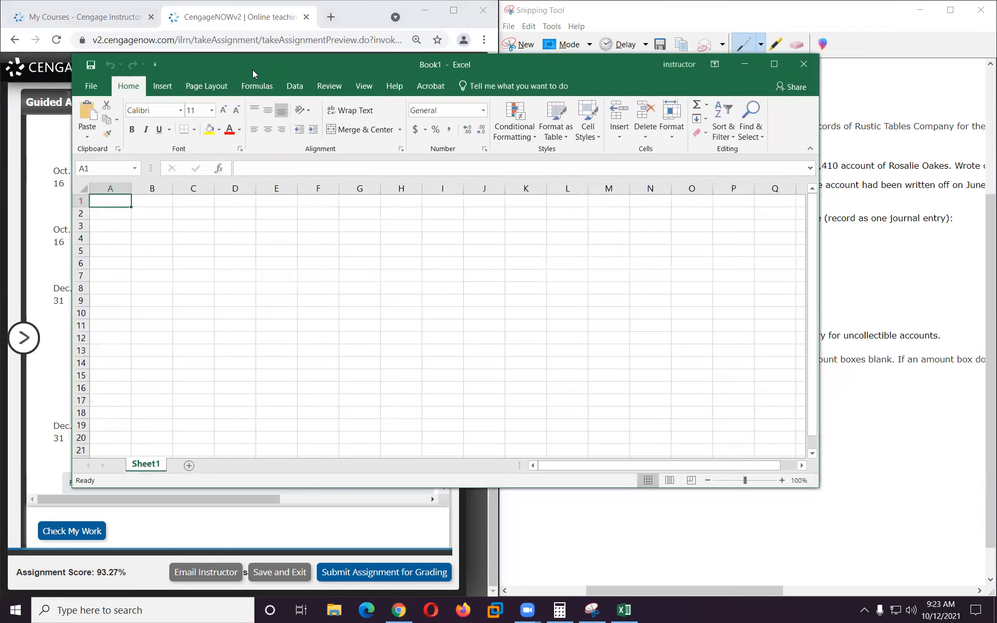
key(super+Right)
Set the blank second line of part a's Dec. 31 adjusting entry to No entry and check the work.
scroll(297, 332, up, 10)
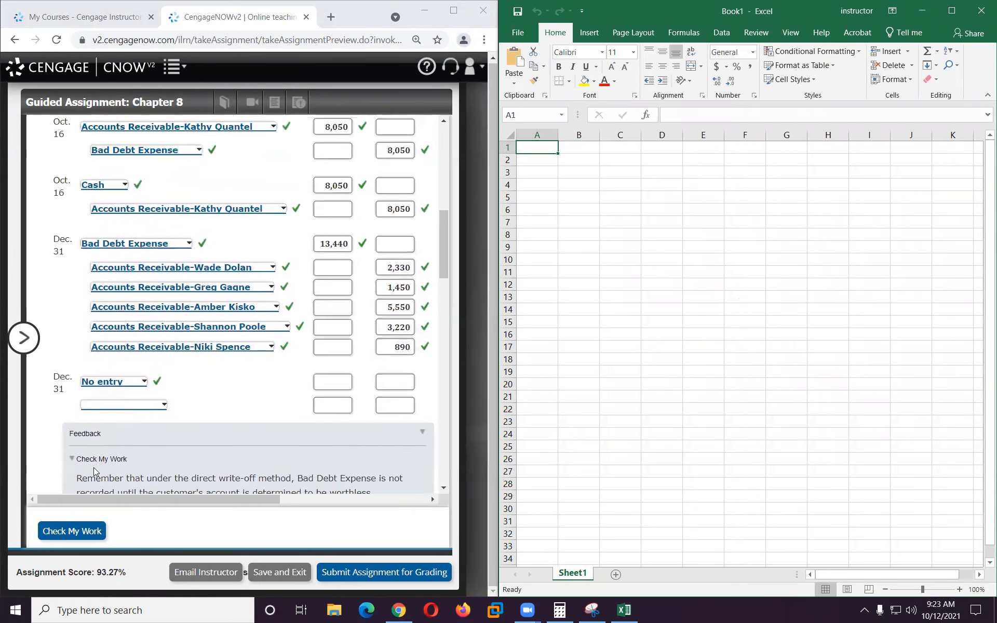
click(138, 405)
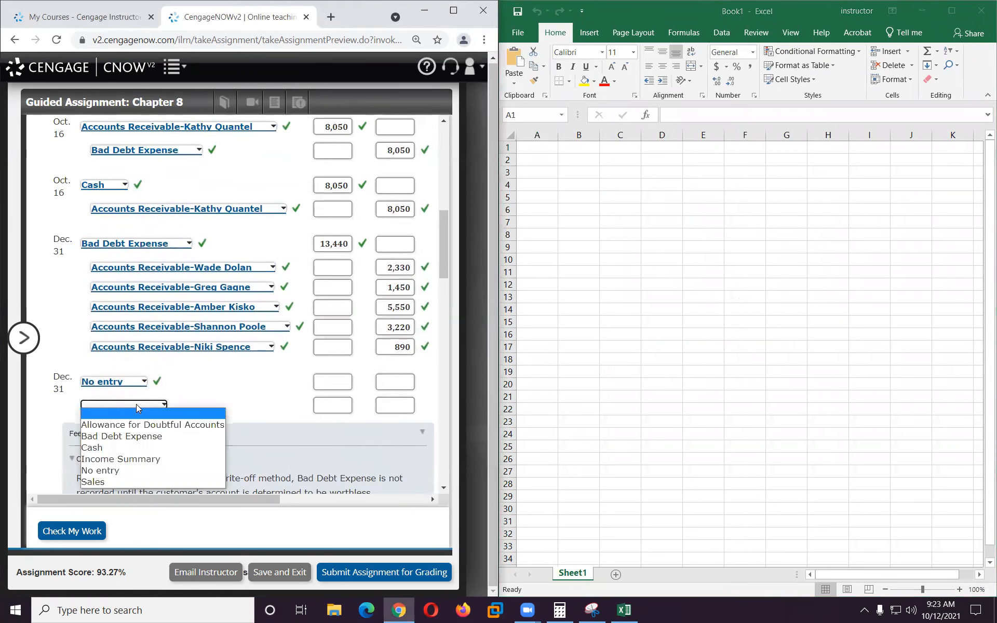
click(135, 469)
click(71, 531)
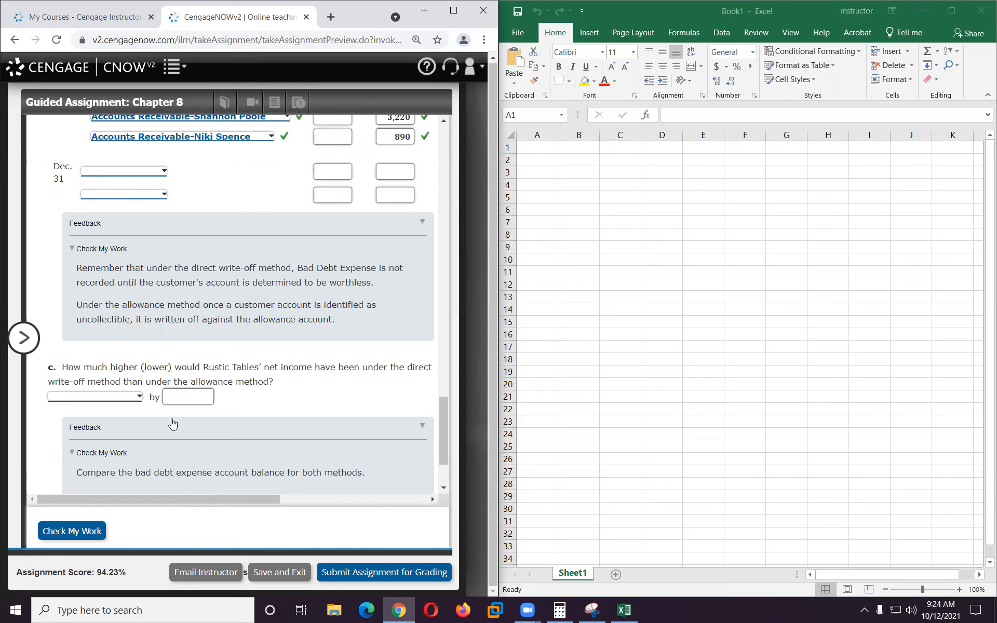
Review part b's aging schedule, journal entries and opening balance for the amounts that affect the allowance account.
scroll(173, 424, up, 5)
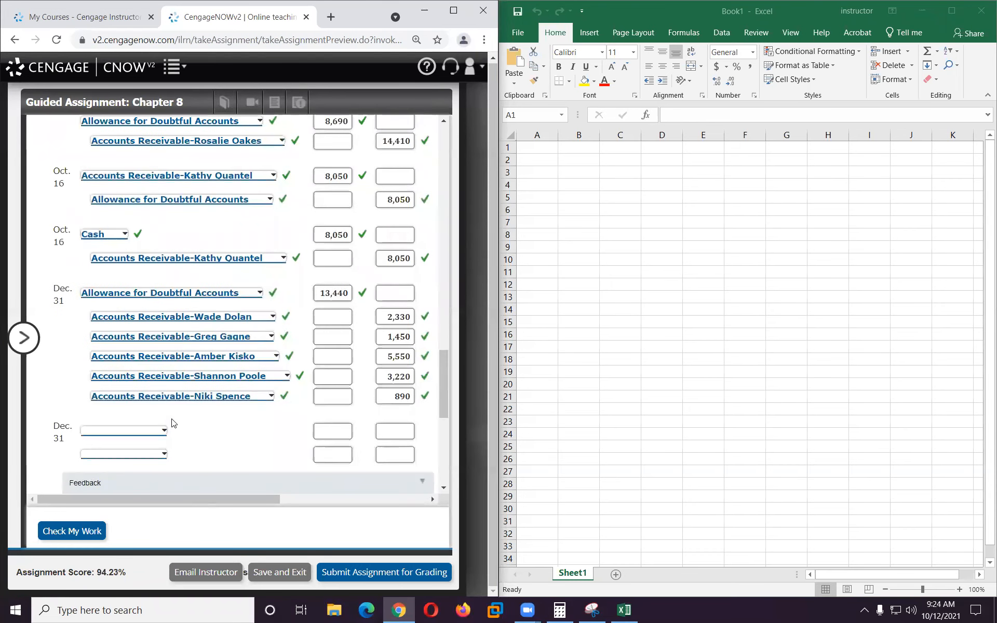
scroll(173, 423, up, 5)
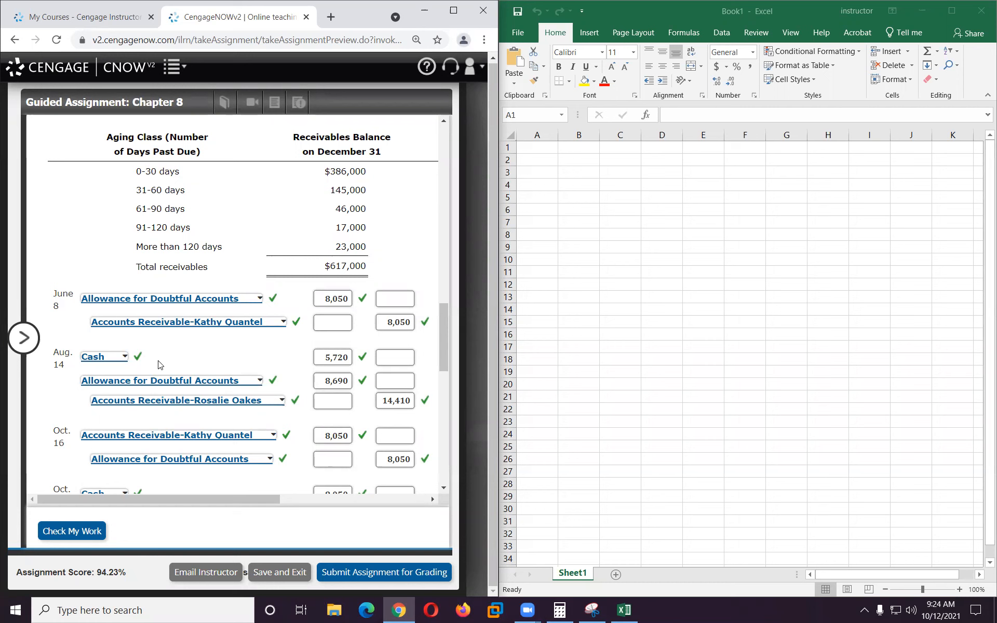
scroll(205, 356, down, 10)
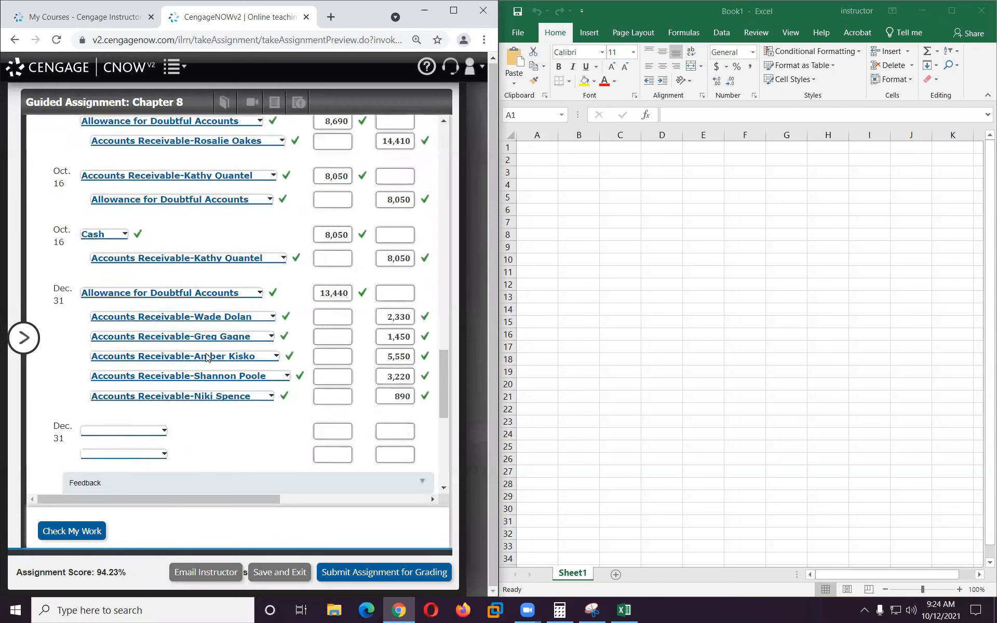
scroll(206, 353, down, 1)
scroll(206, 353, up, 4)
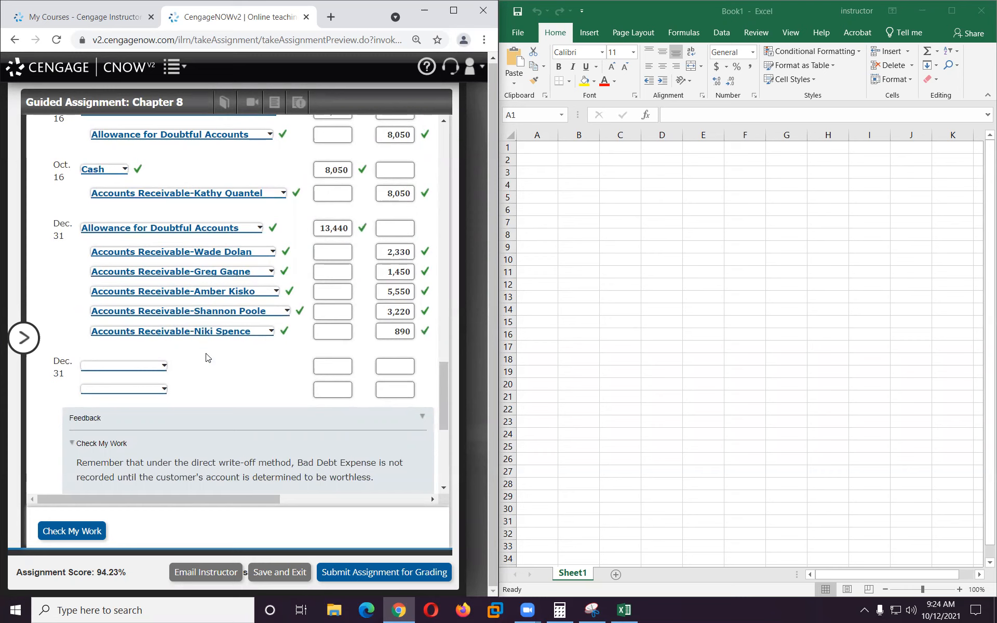
click(674, 266)
click(596, 155)
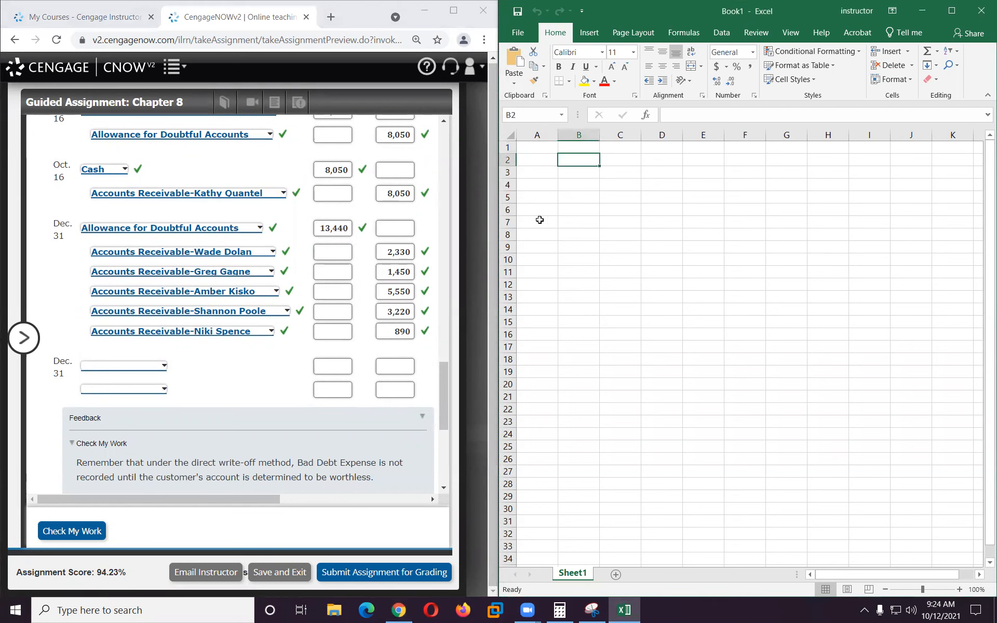
scroll(209, 376, up, 4)
scroll(208, 376, up, 5)
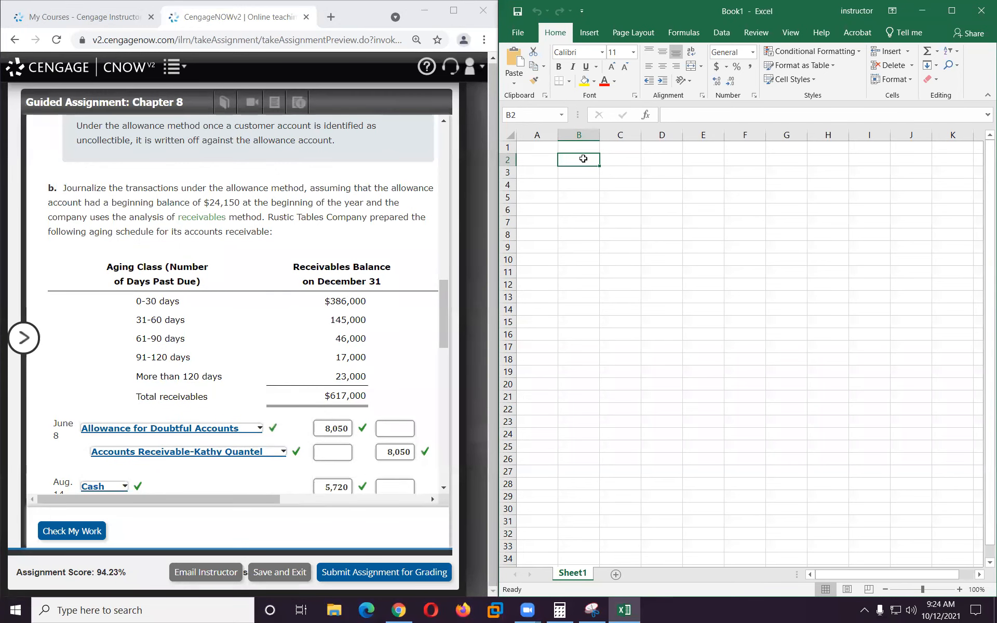
Merge and center cells B2:C2, enter the heading Allowance for Doubtful Accounts, and widen columns B and C to fit it.
drag(583, 158, 613, 159)
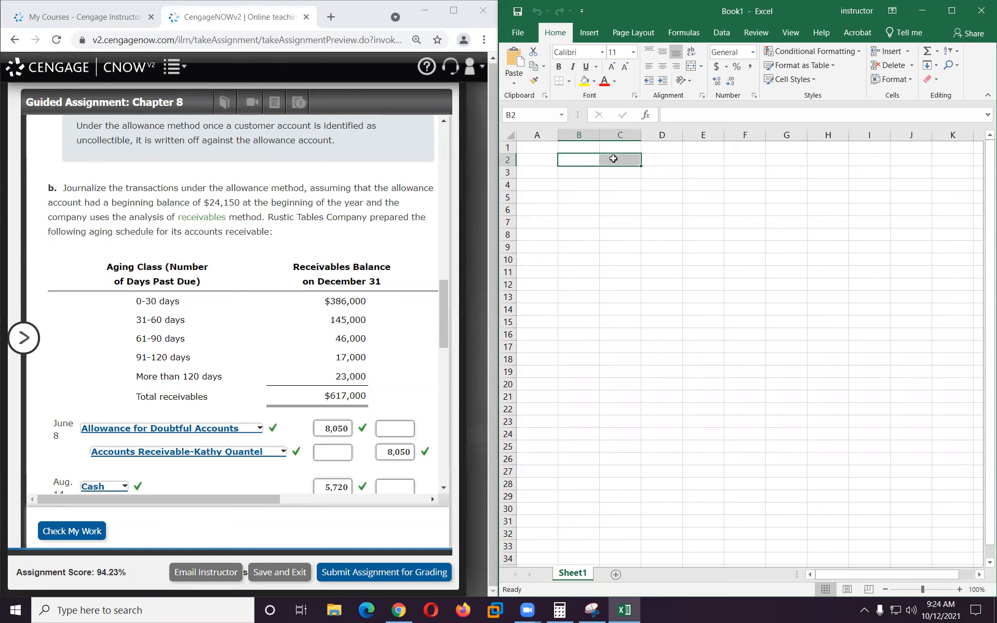
click(690, 66)
text(Allo)
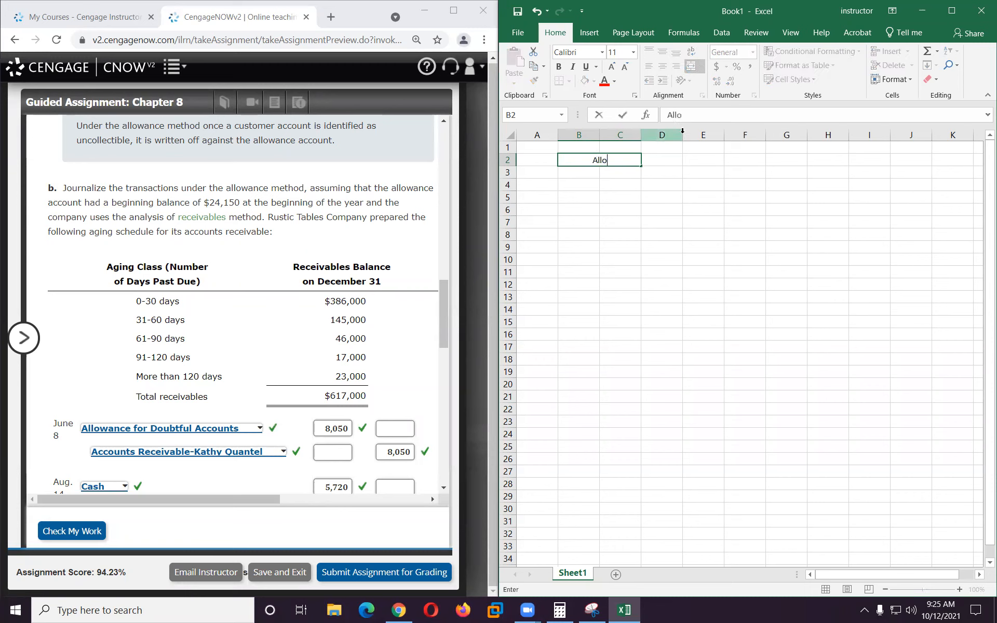
text(wance for Doub)
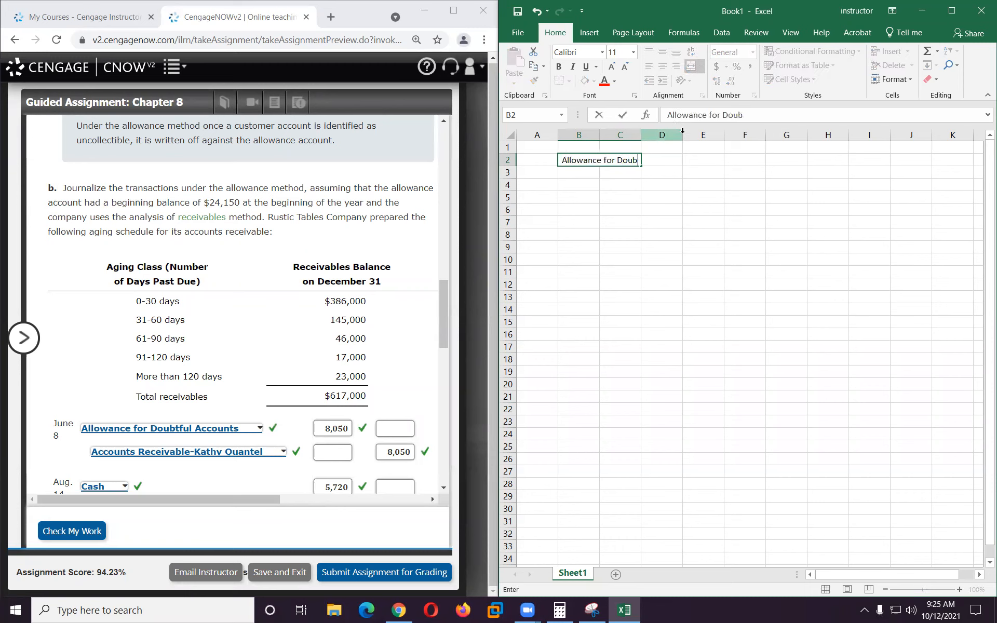
text(tful Ac)
text(ounts)
key(Return)
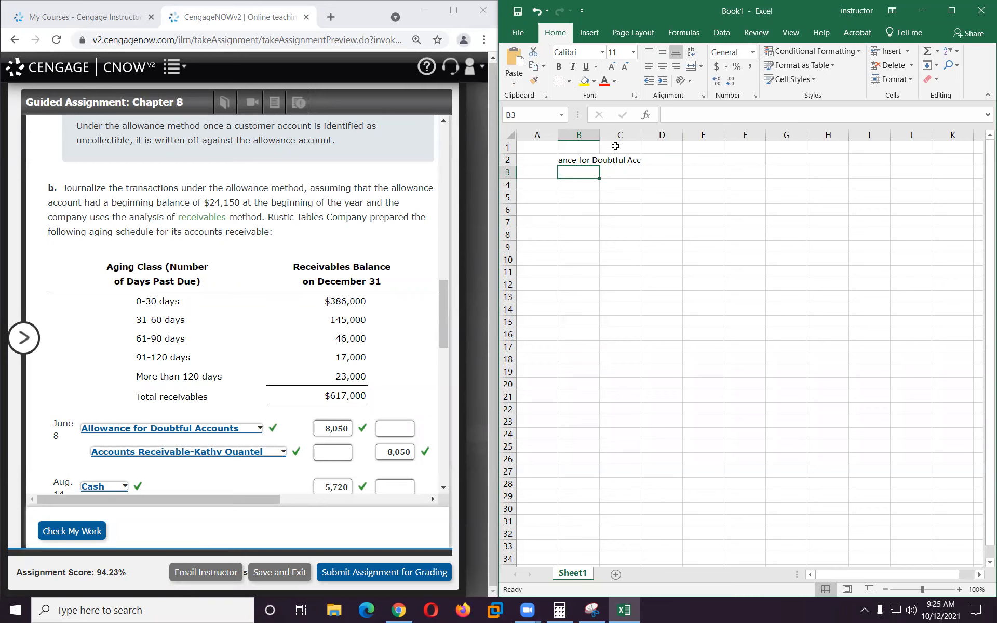
drag(641, 137, 681, 137)
drag(600, 134, 624, 135)
click(618, 247)
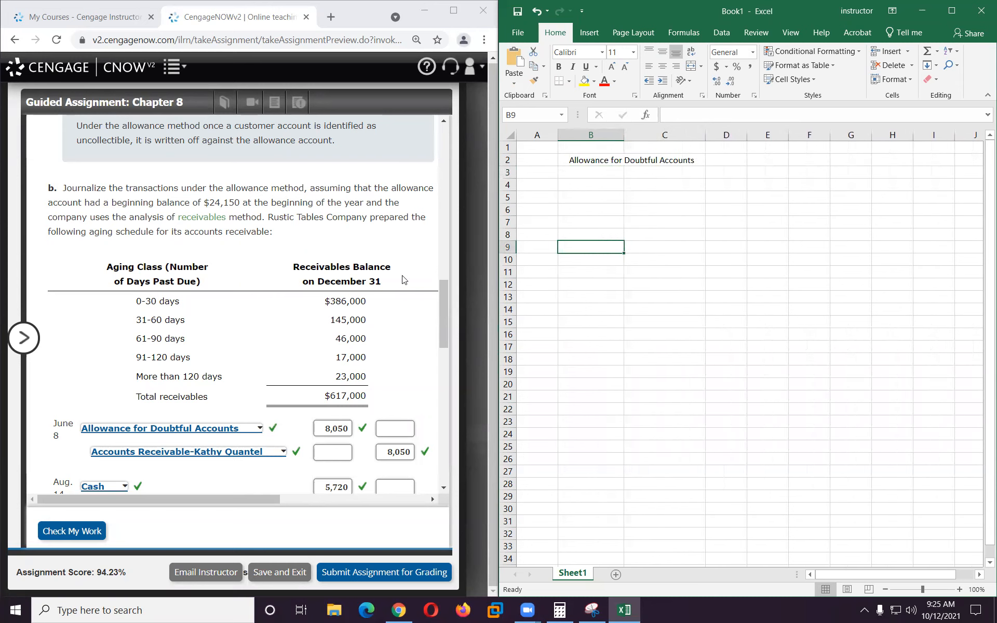
Enter the allowance account's beginning balance of 24150 on the credit side in cell C3.
click(650, 171)
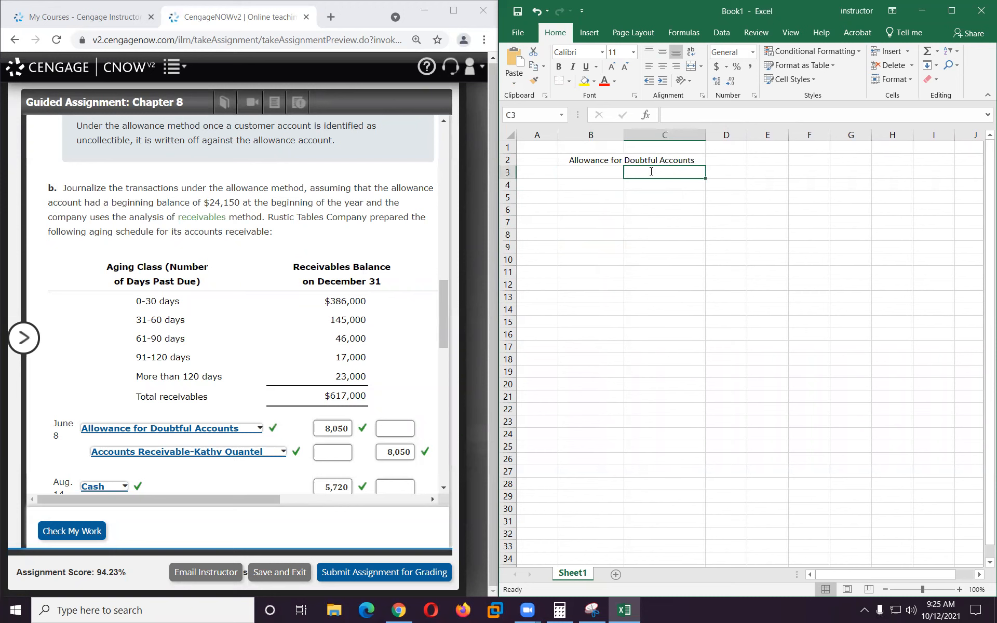
text(24150)
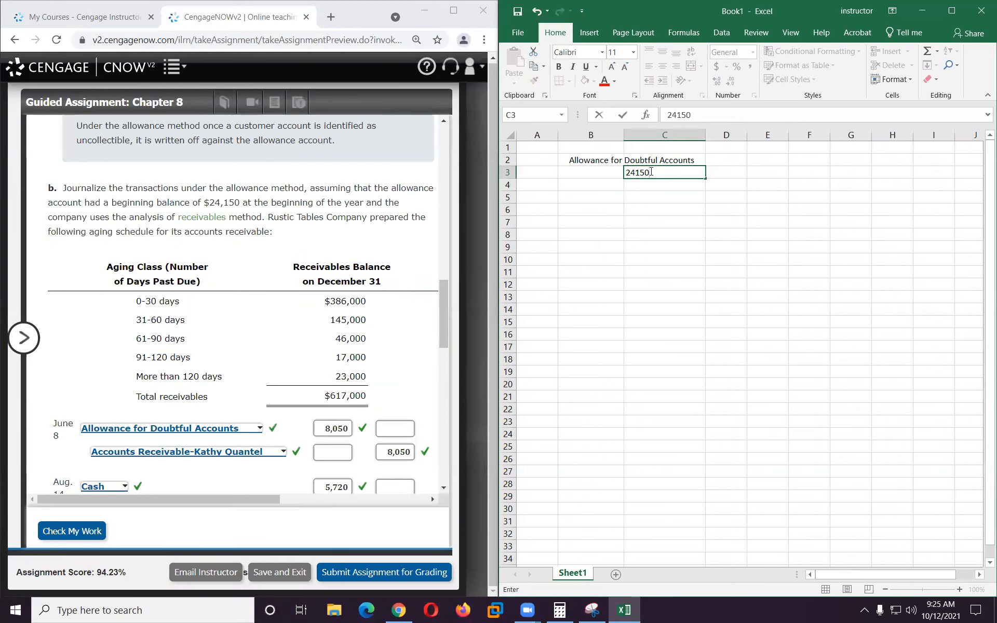
key(Return)
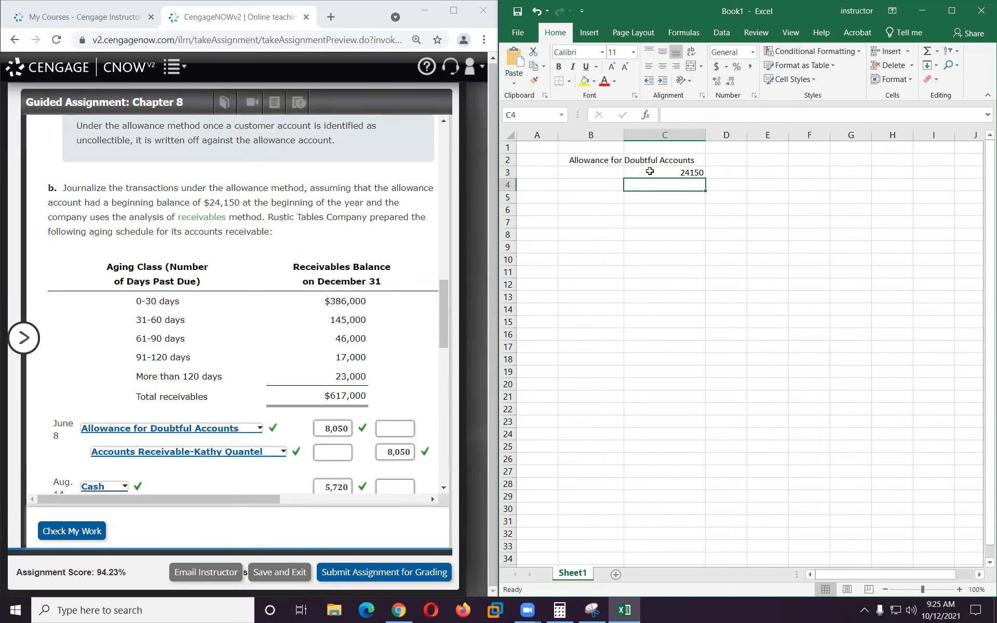
Post the June 8 and Aug. 14 allowance debits in the worksheet, 8050 in B3 and 8690 in B4.
click(959, 589)
click(959, 589)
click(960, 589)
click(960, 590)
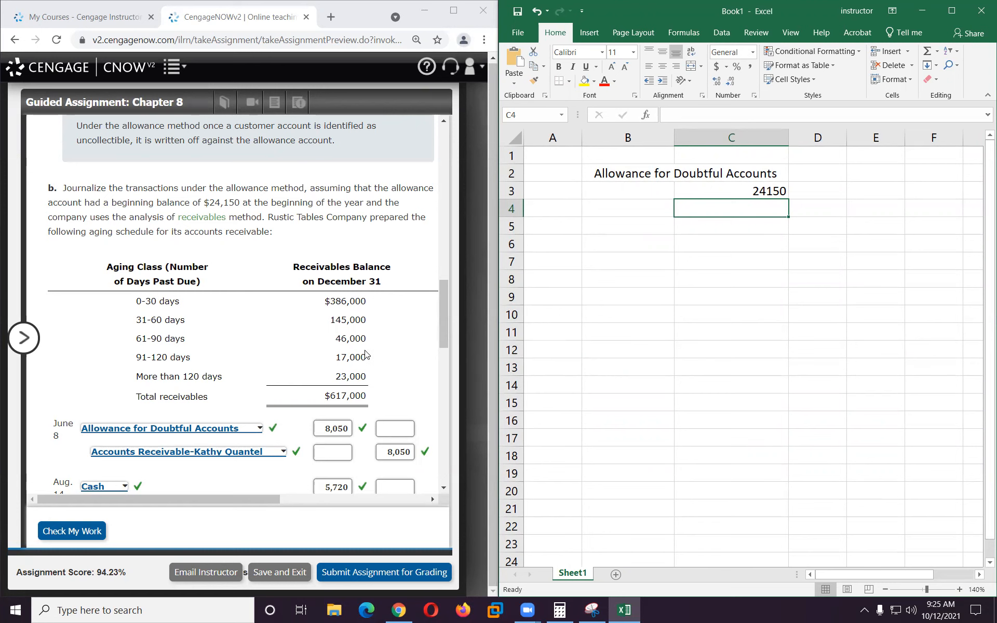
scroll(362, 370, down, 3)
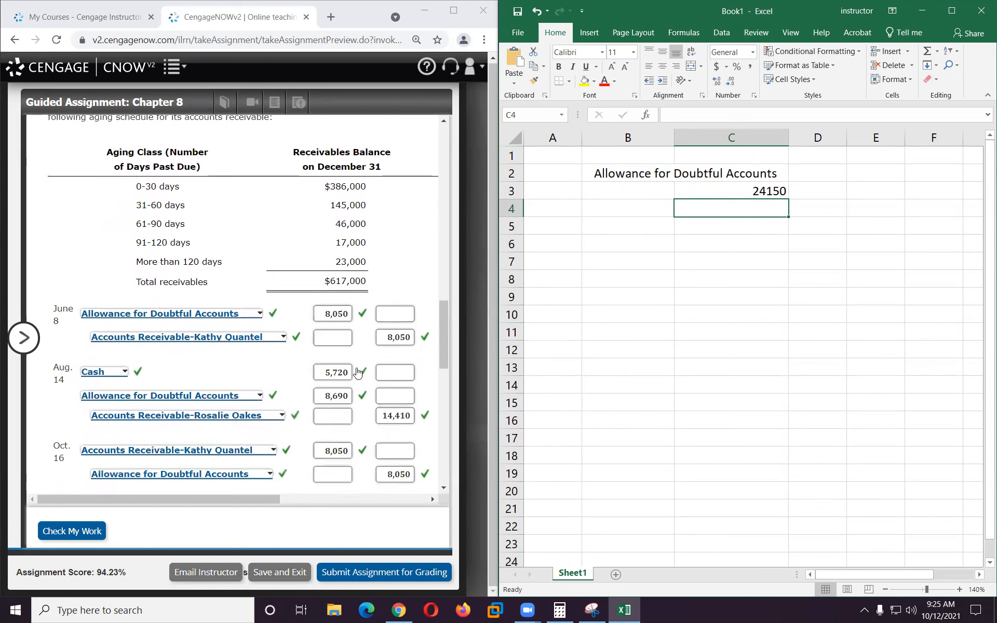
scroll(330, 330, up, 1)
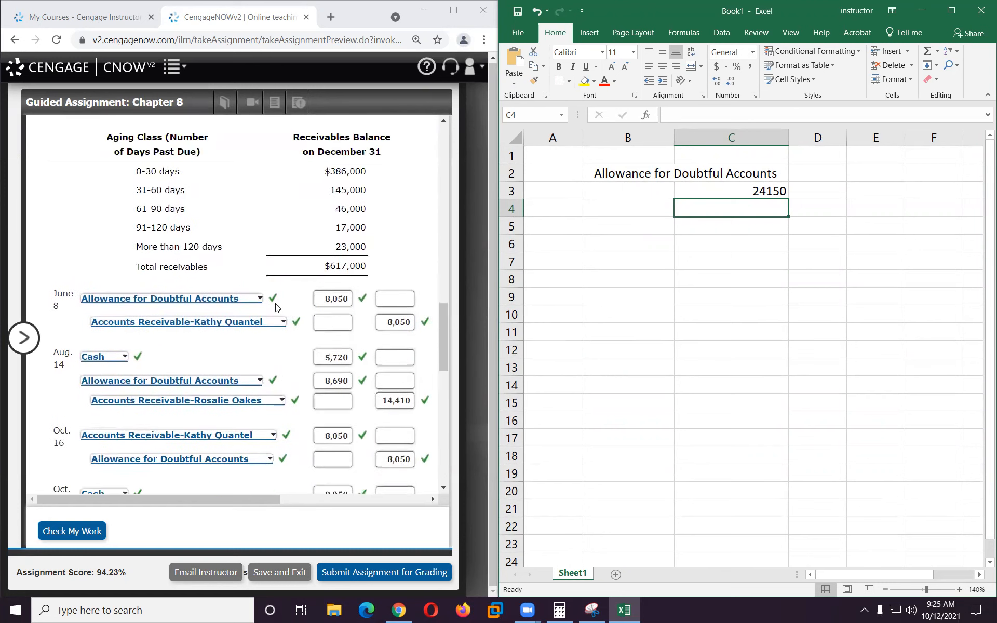
click(629, 195)
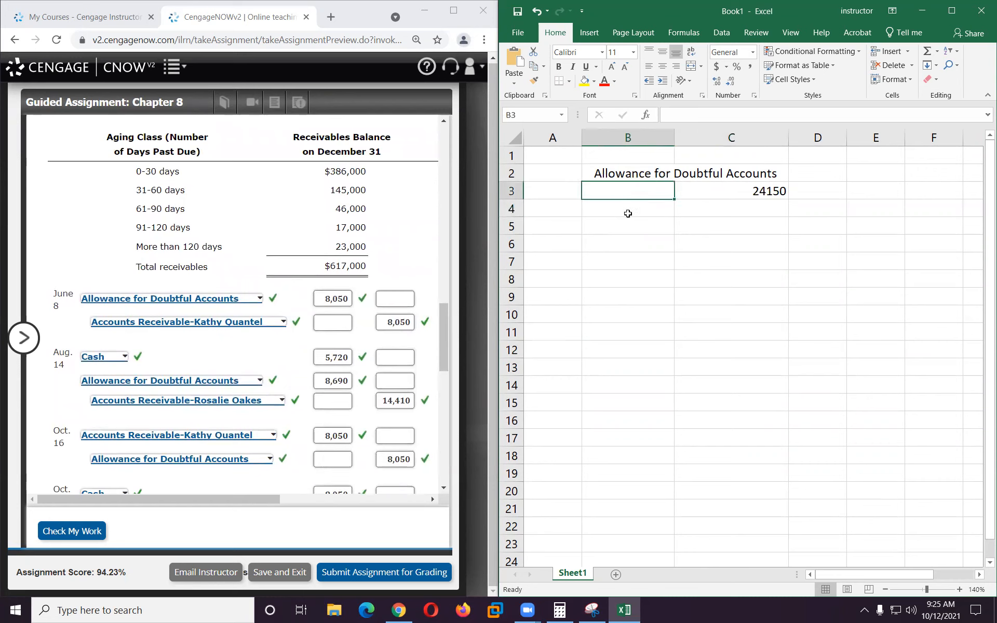
text(8050)
key(Return)
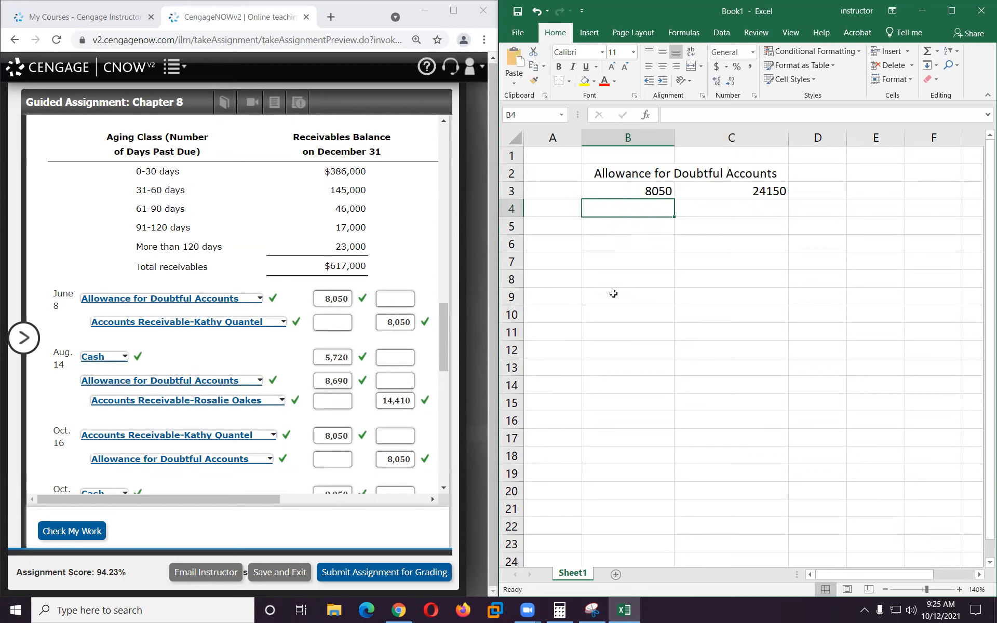
text(8690)
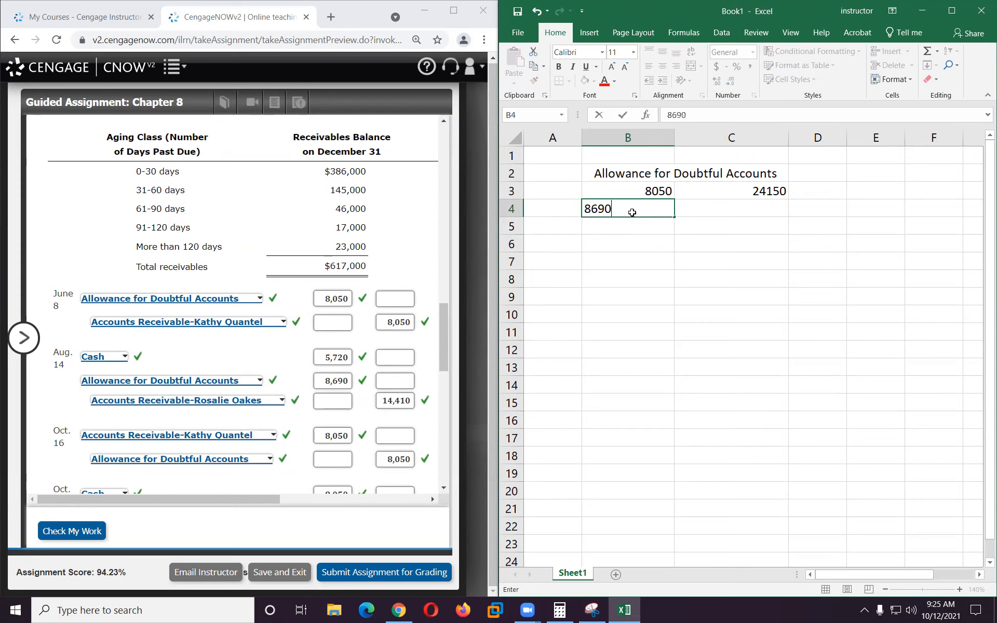
key(Return)
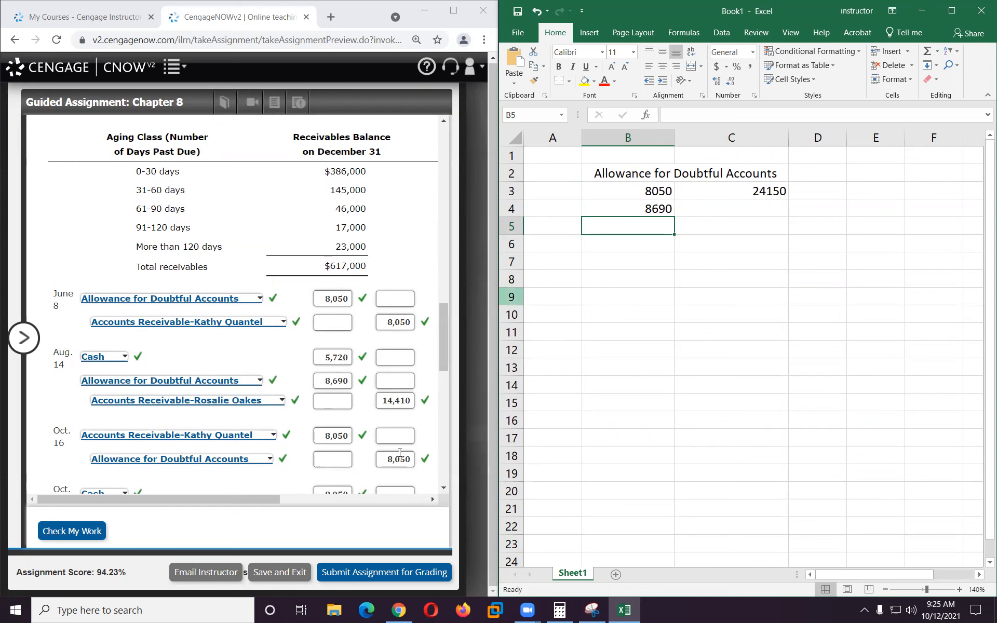
Post the Oct. 16 allowance credit of 8050 in C4 and the Dec. 31 write-off debit of 13440 in B5.
click(724, 211)
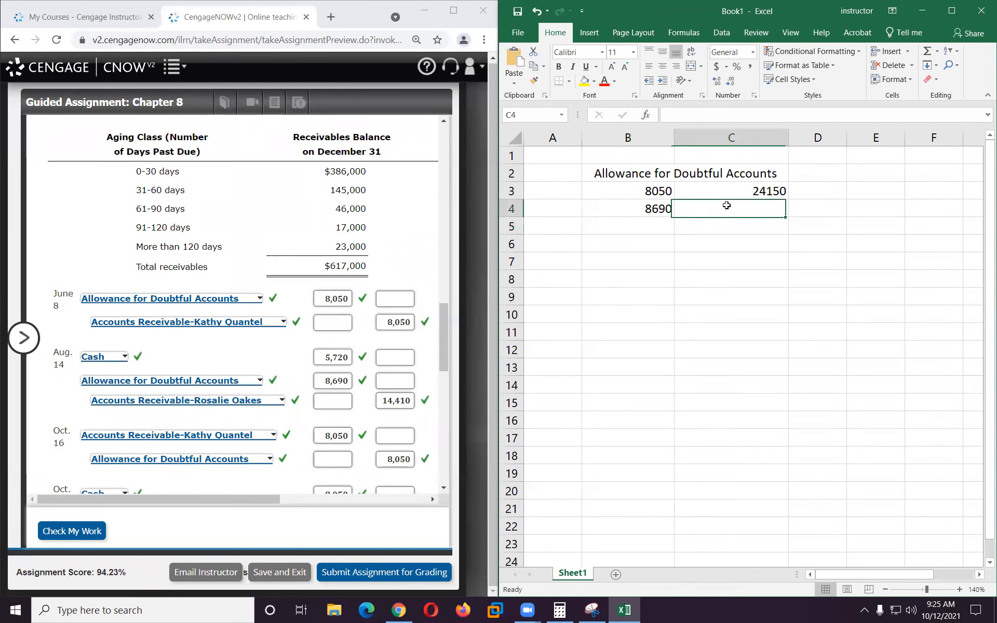
text(8050)
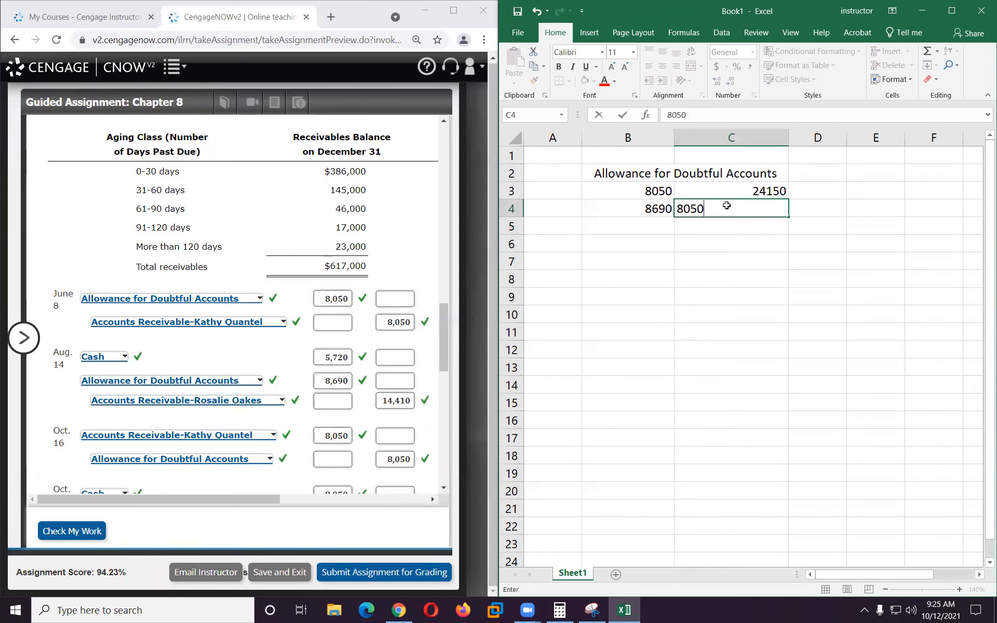
key(Return)
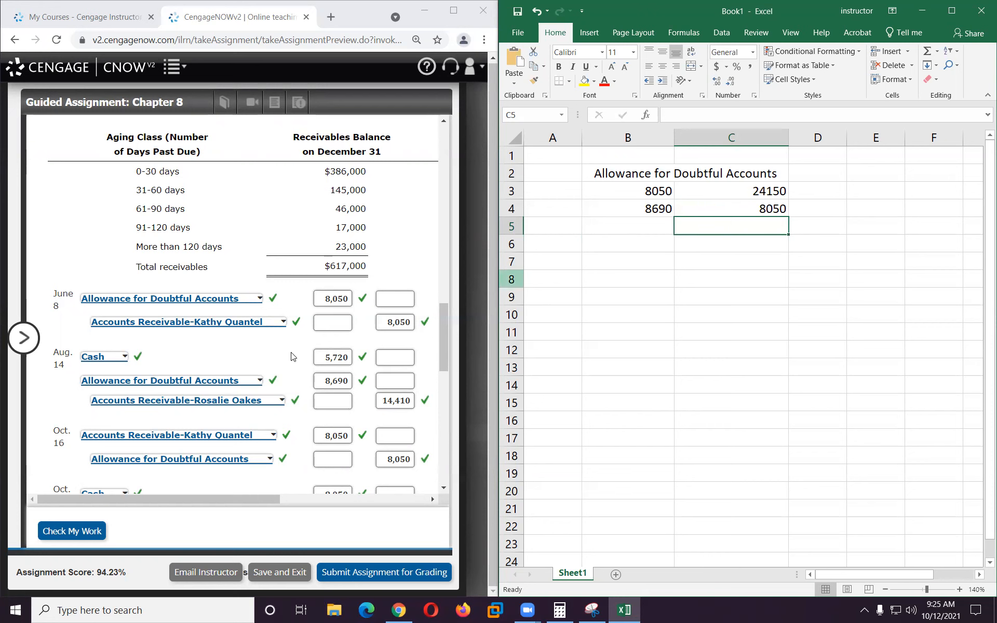
scroll(294, 354, down, 3)
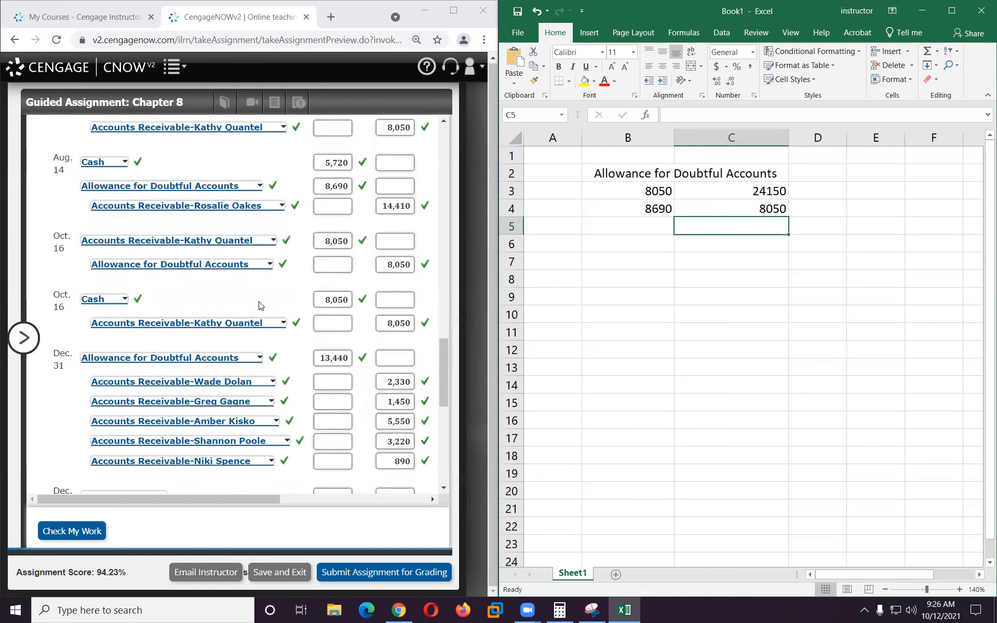
click(623, 225)
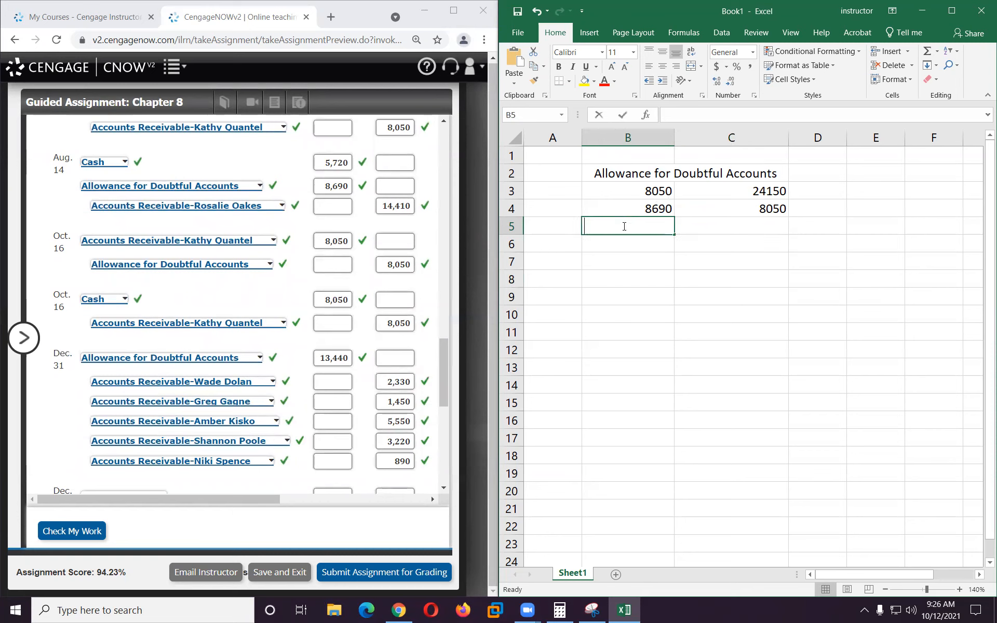
text(13440)
key(Return)
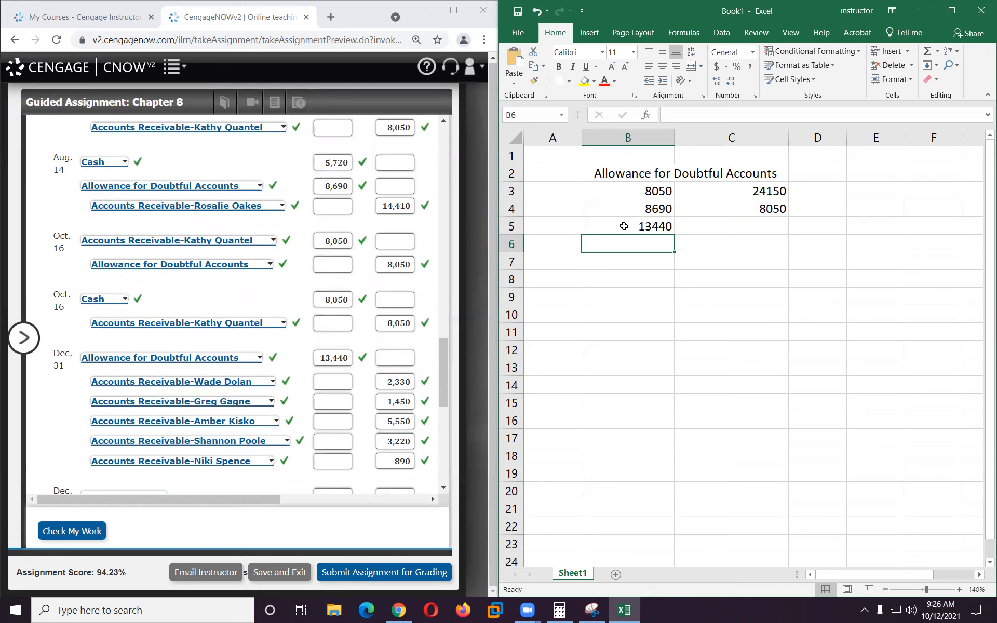
Calculate the allowance account's unadjusted balance in C6 with the formula =C3+C4-B3-B4-B5.
click(717, 244)
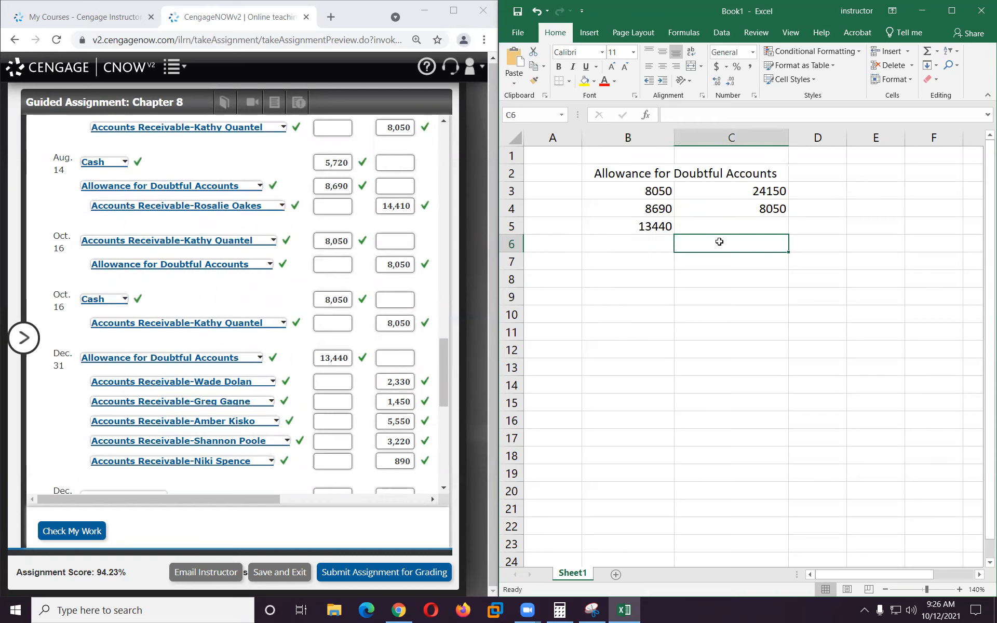
text(=)
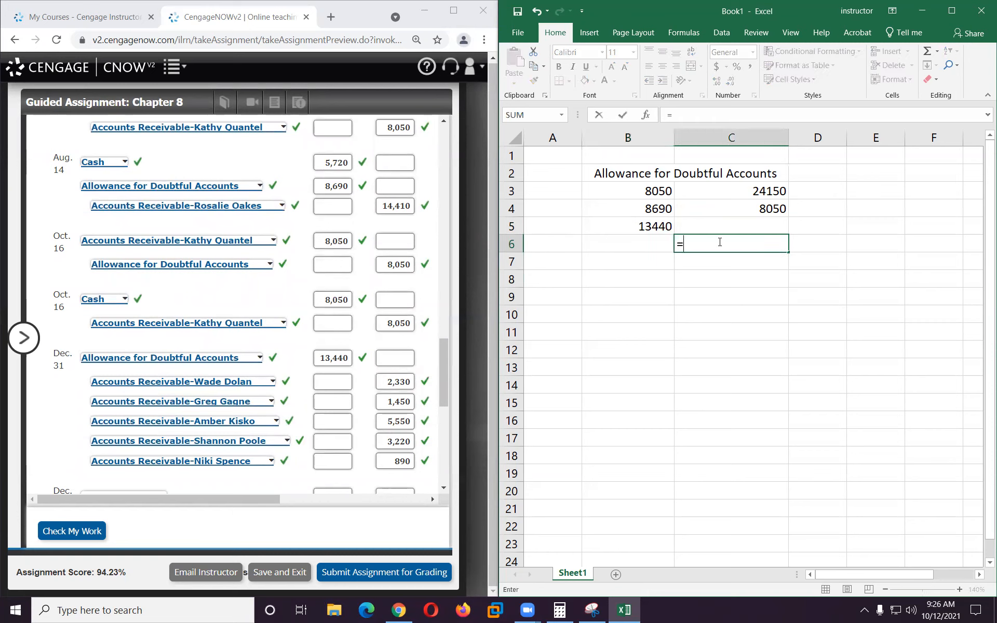
click(718, 187)
text(+)
click(719, 210)
text(-)
click(661, 191)
text(-)
click(659, 209)
text(-)
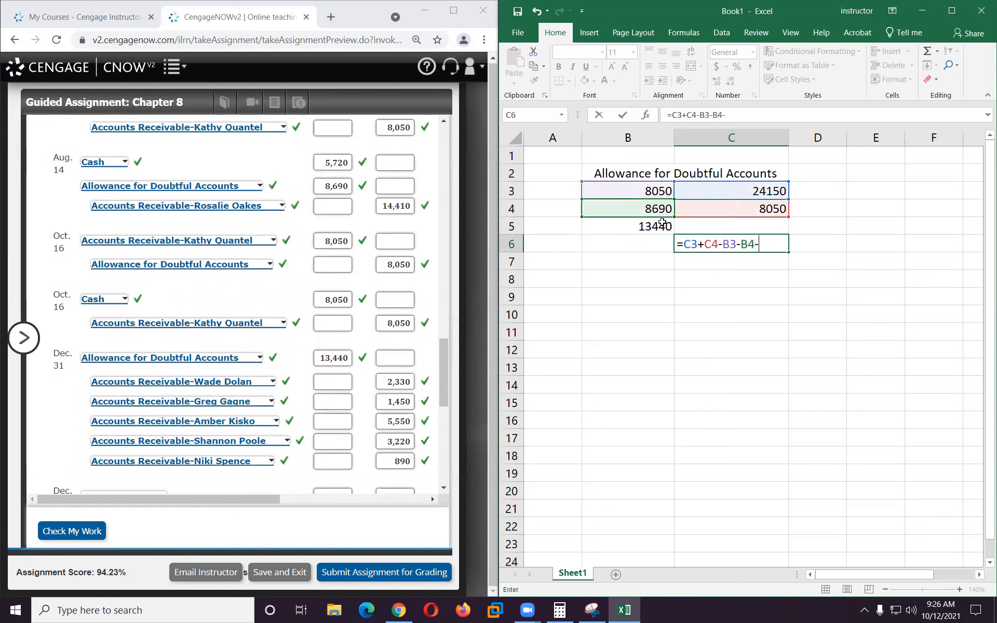
click(663, 227)
key(Return)
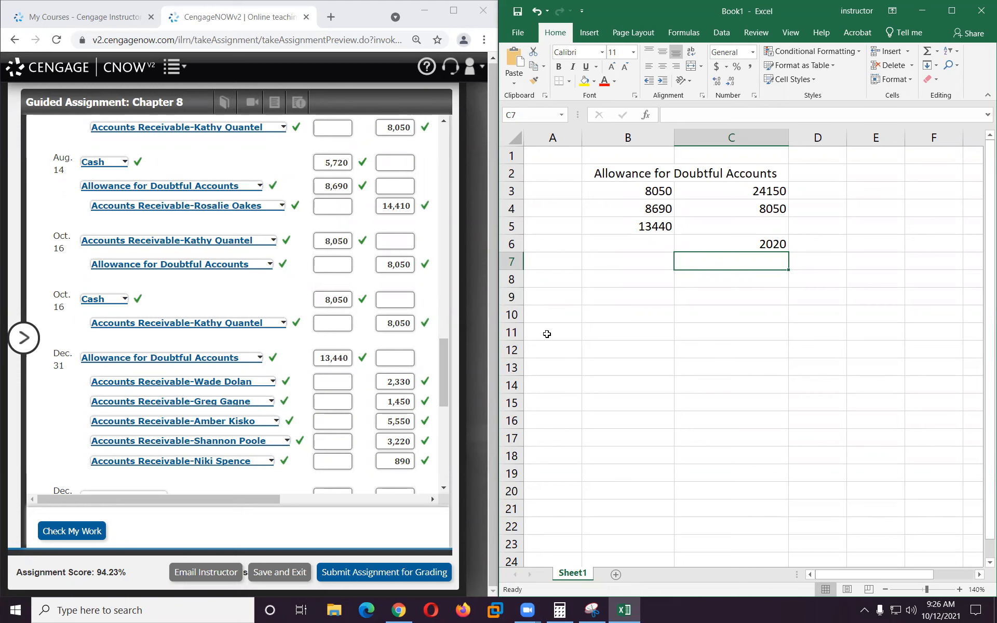
Enter the aging schedule's 0-30 days receivables balance of 386000 in worksheet cell A10 and its uncollectible rate of 0.02 in B10.
scroll(307, 355, up, 2)
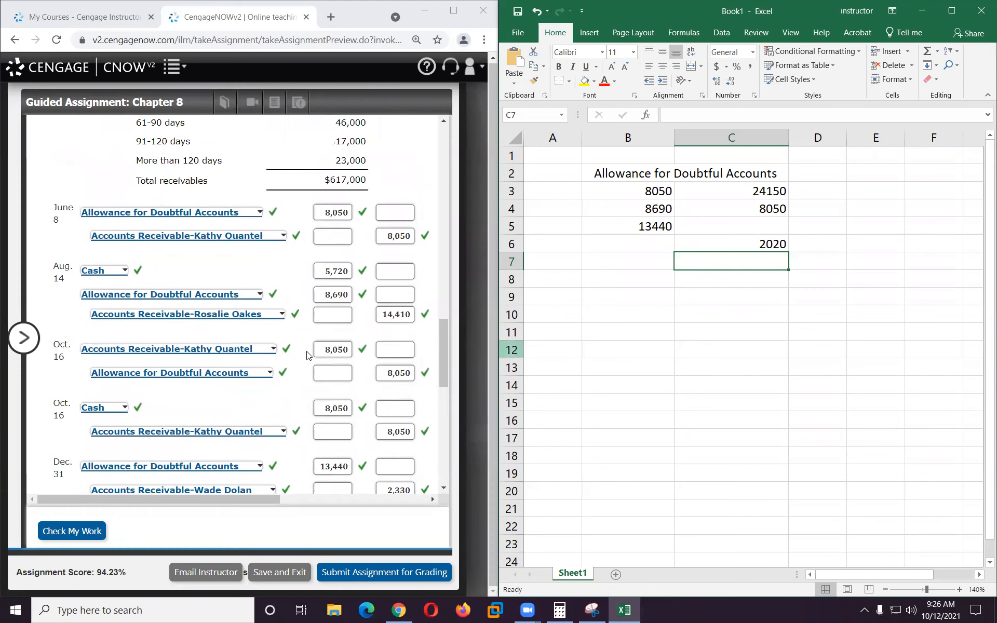
scroll(307, 355, up, 3)
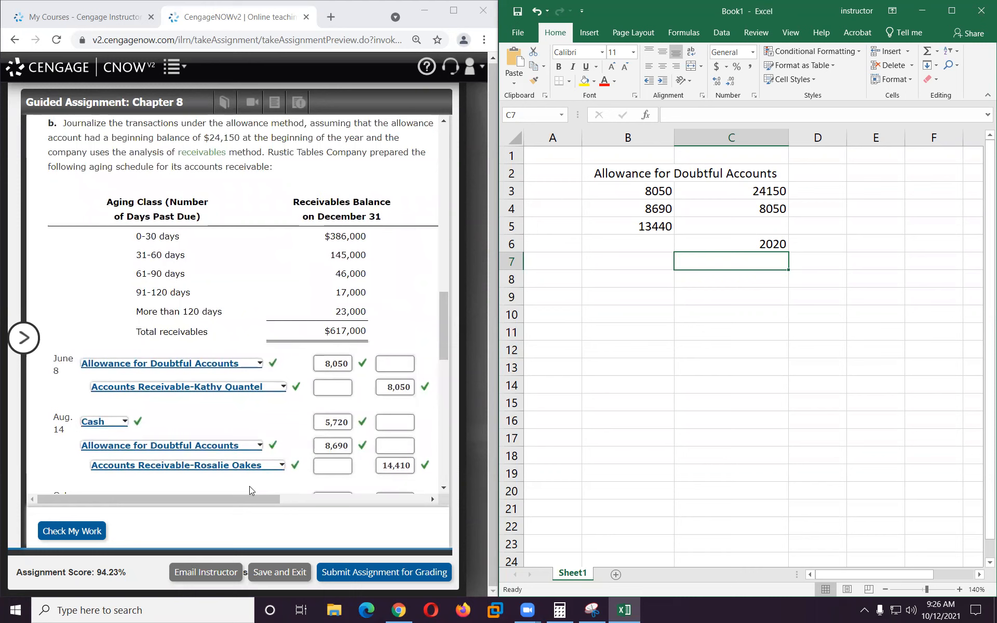
drag(240, 498, 284, 509)
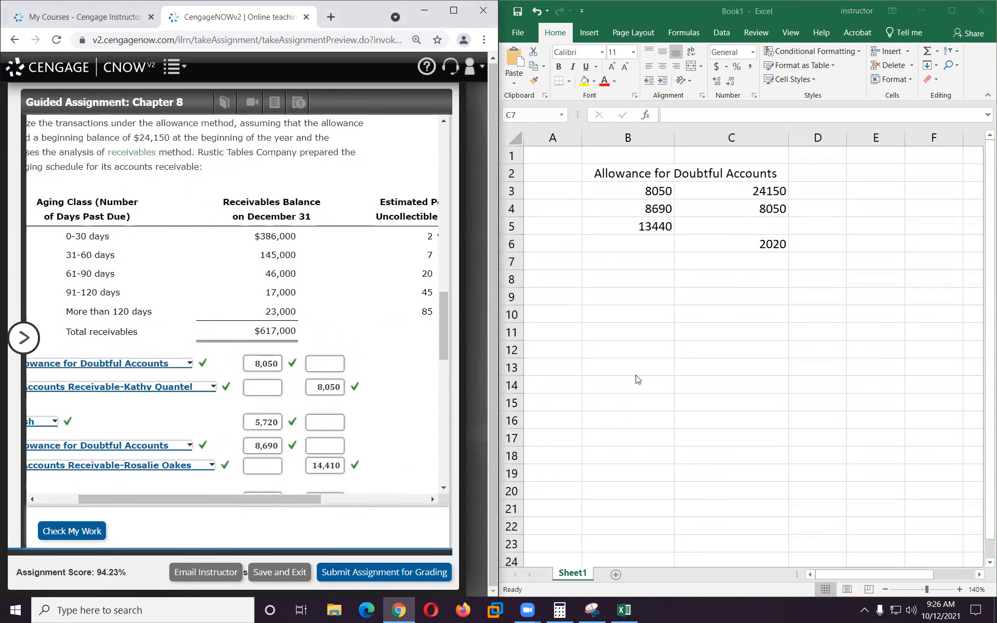
click(534, 317)
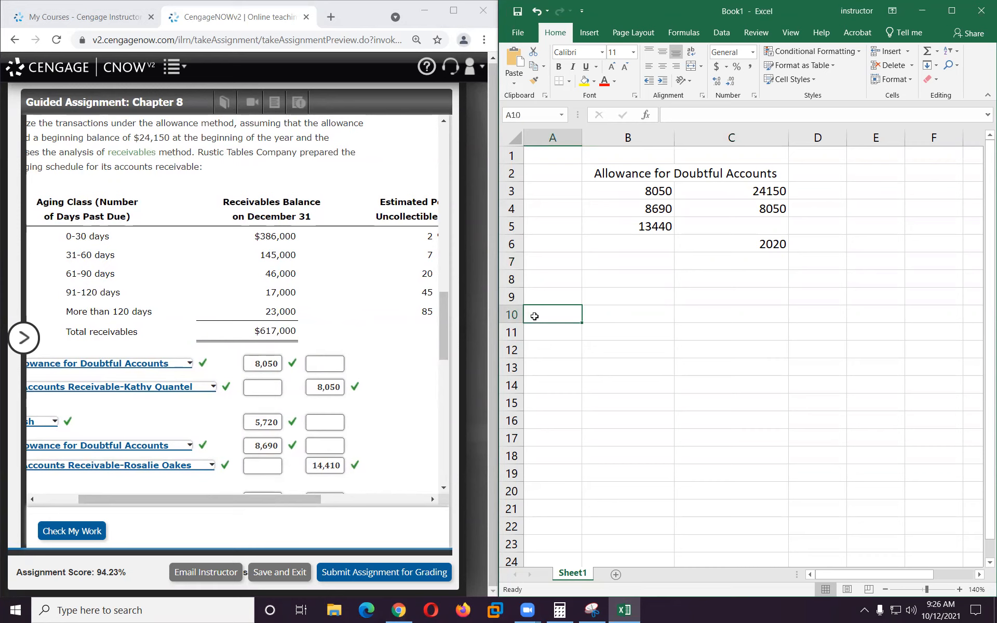
text(386000)
key(Return)
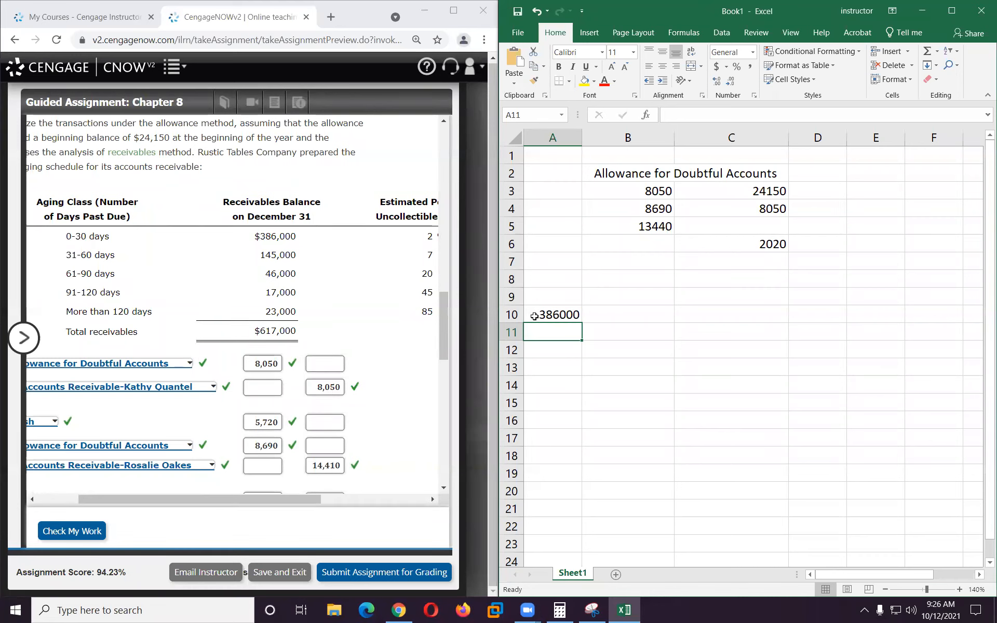
click(609, 316)
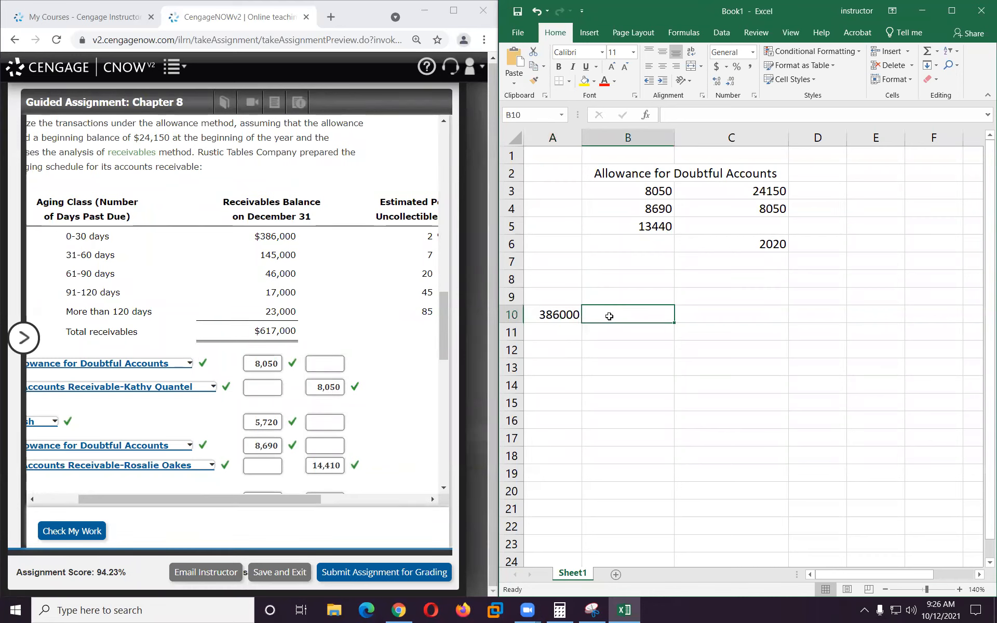
text(.02)
key(Return)
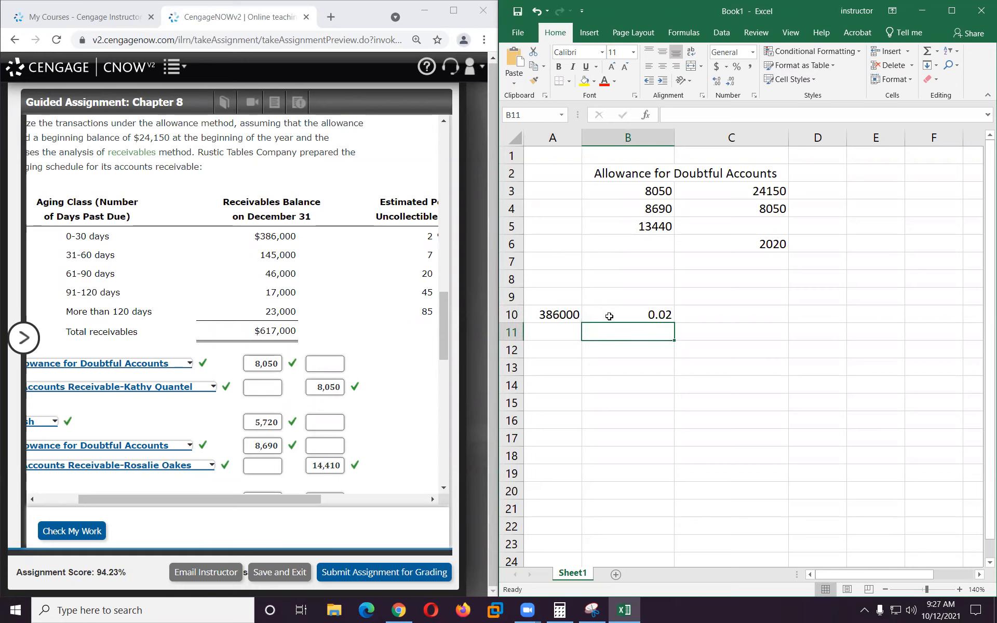
Enter the 31-60 days receivables balance of 145000 in A11 and its uncollectible rate of 0.07 in B11.
click(269, 505)
drag(268, 507, 285, 510)
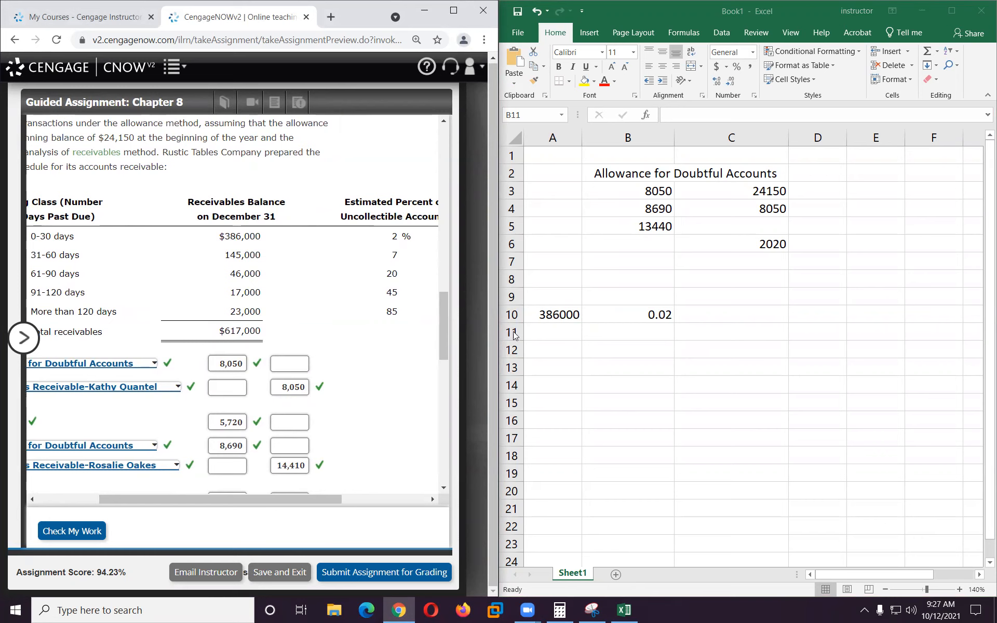
click(543, 328)
click(543, 329)
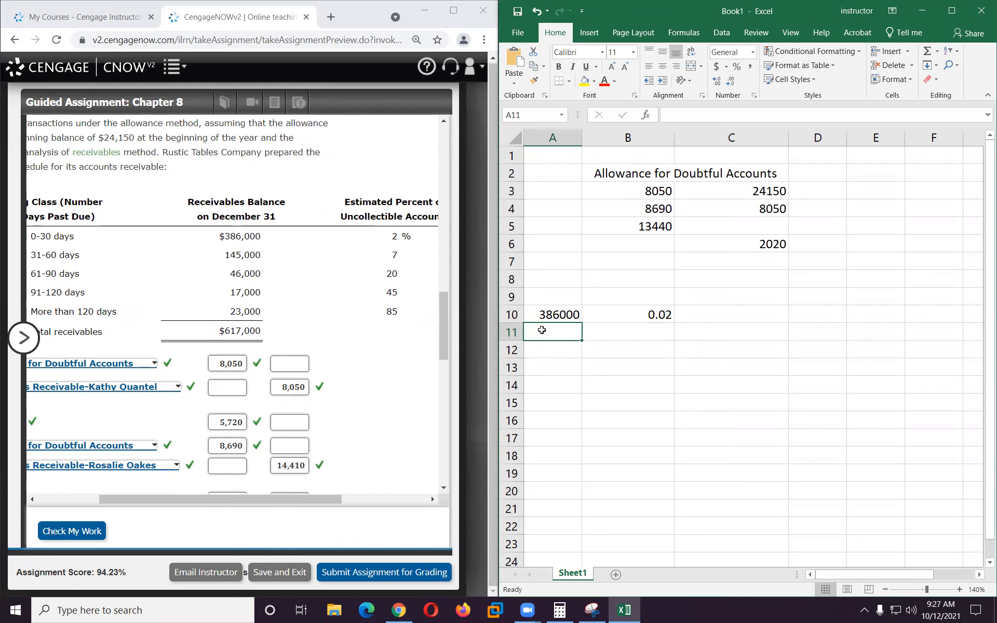
text(145000)
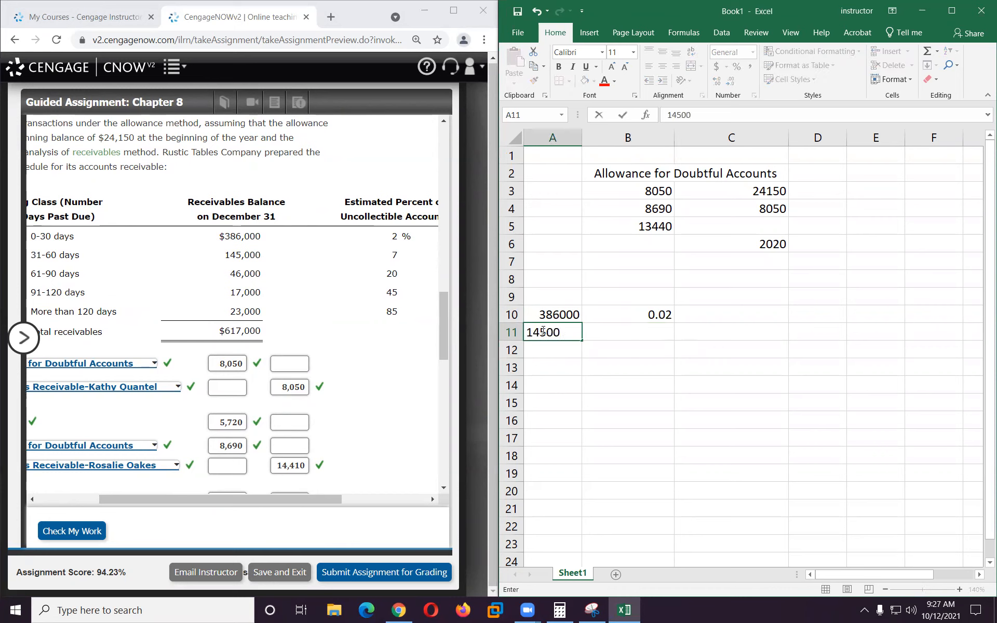
click(605, 331)
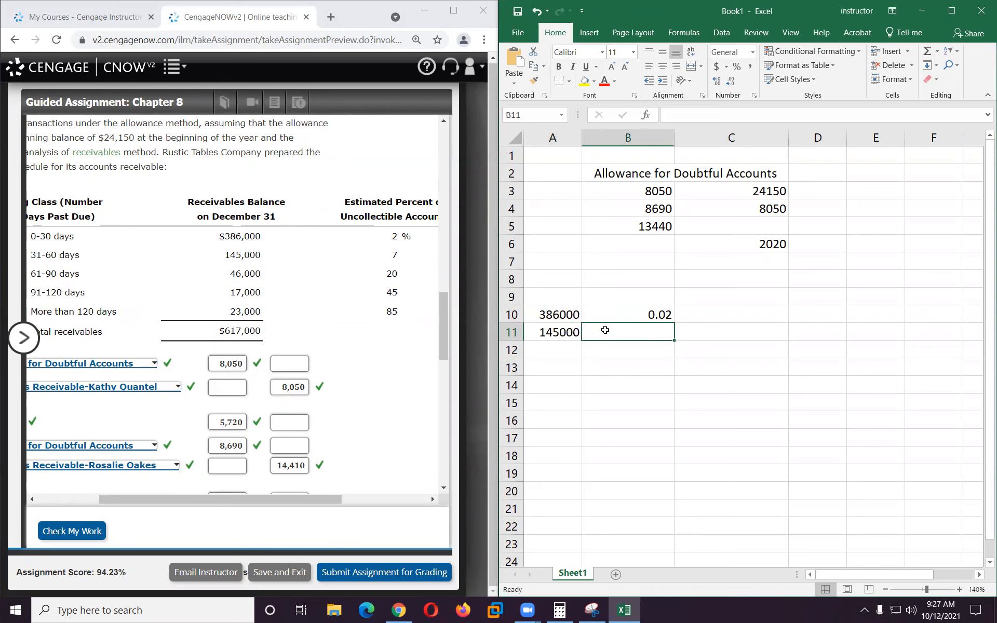
text(.07)
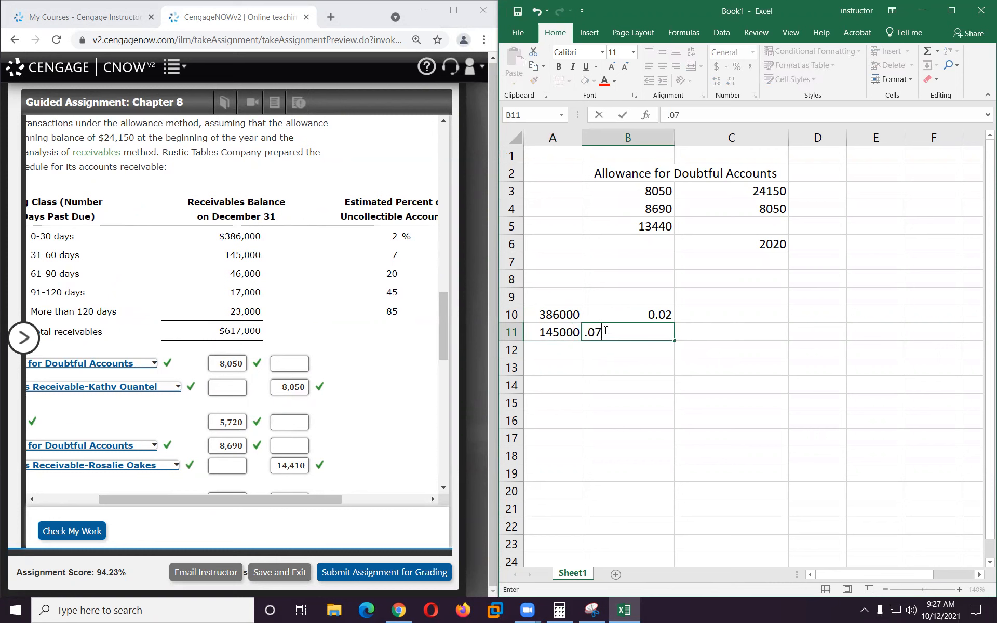
key(Return)
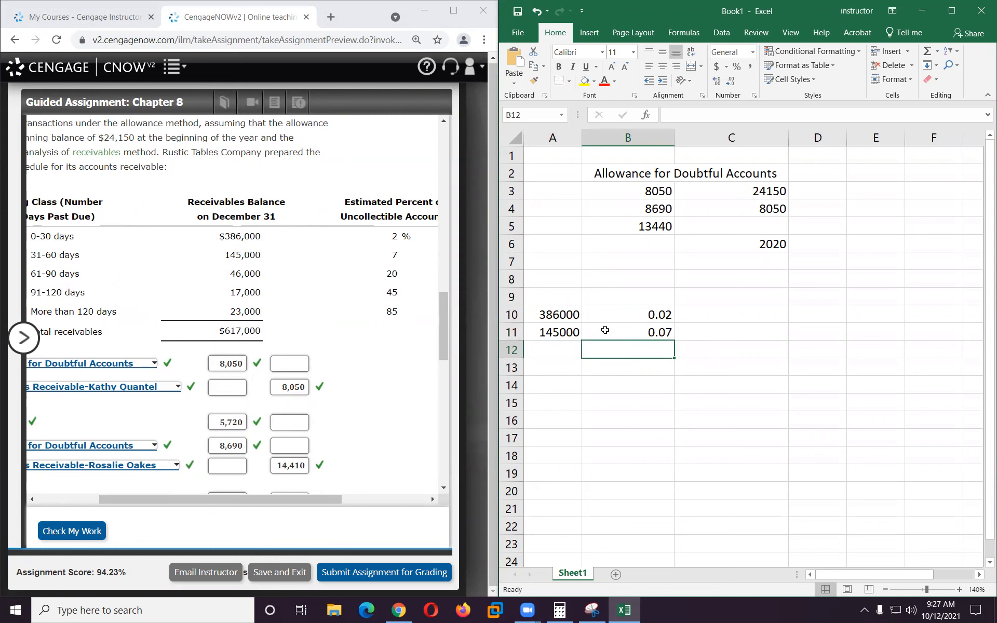
Enter the 61-90 days receivables balance of 46000 in A12 and its uncollectible rate of 0.2 in B12.
click(563, 348)
text(46000)
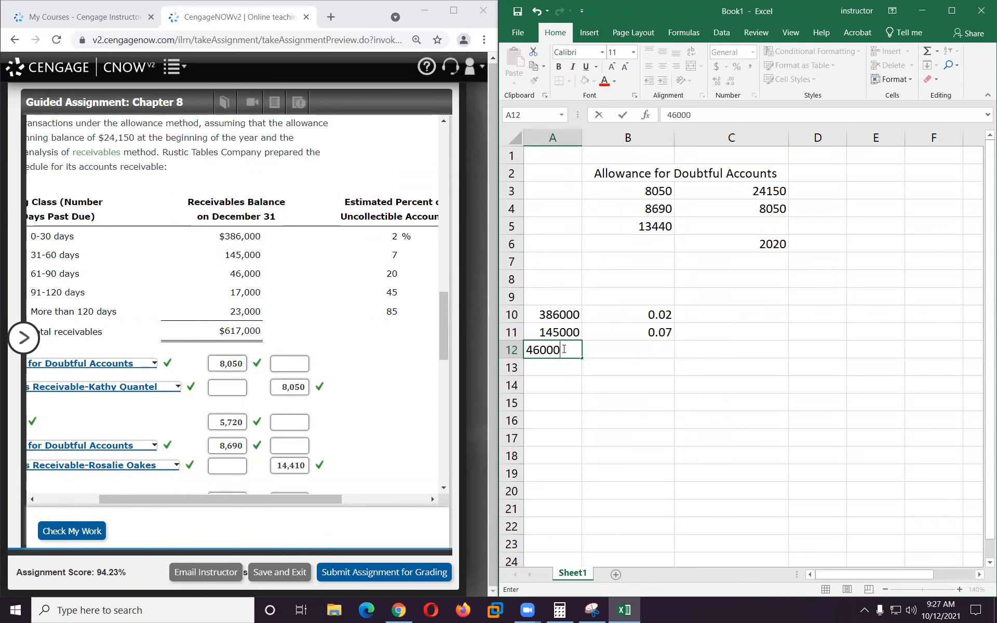
key(Tab)
text(.2)
key(Return)
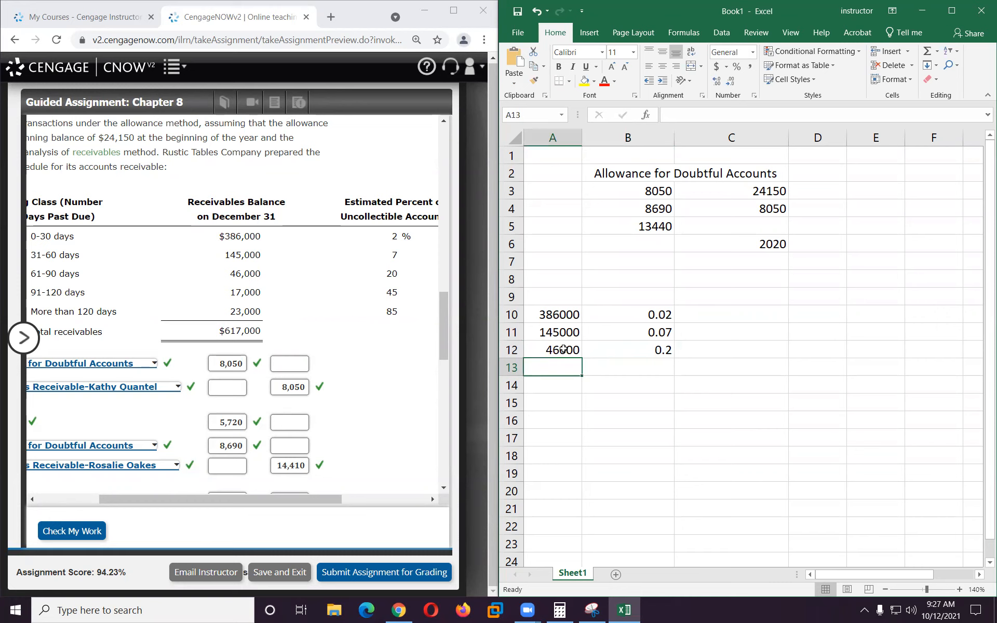
Enter the last two aging classes: 17000 with rate 0.45 in row 13 and 23000 with rate 0.85 in row 14.
text(1700)
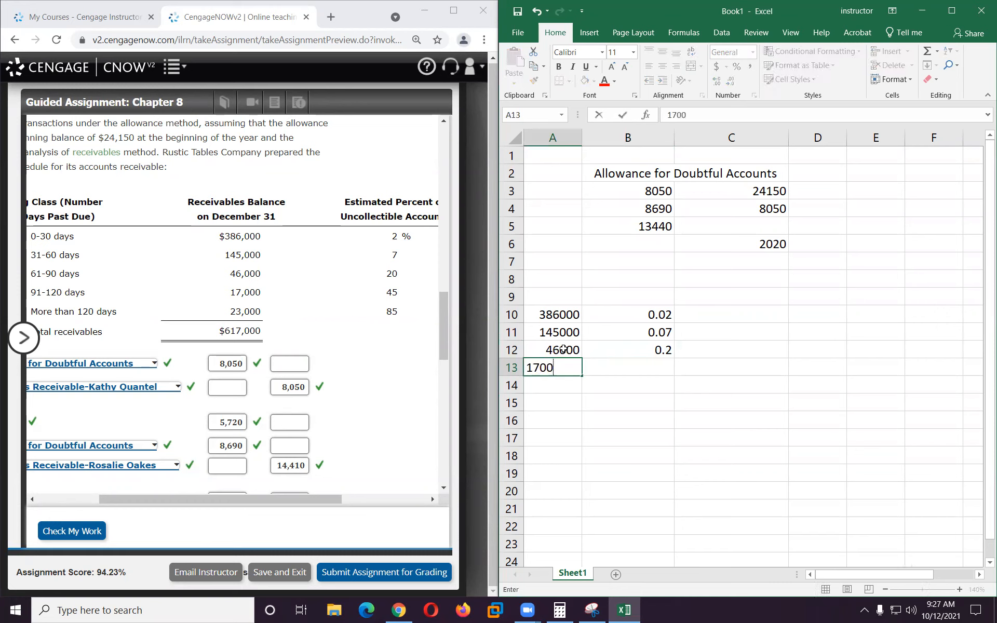
text(0)
key(Tab)
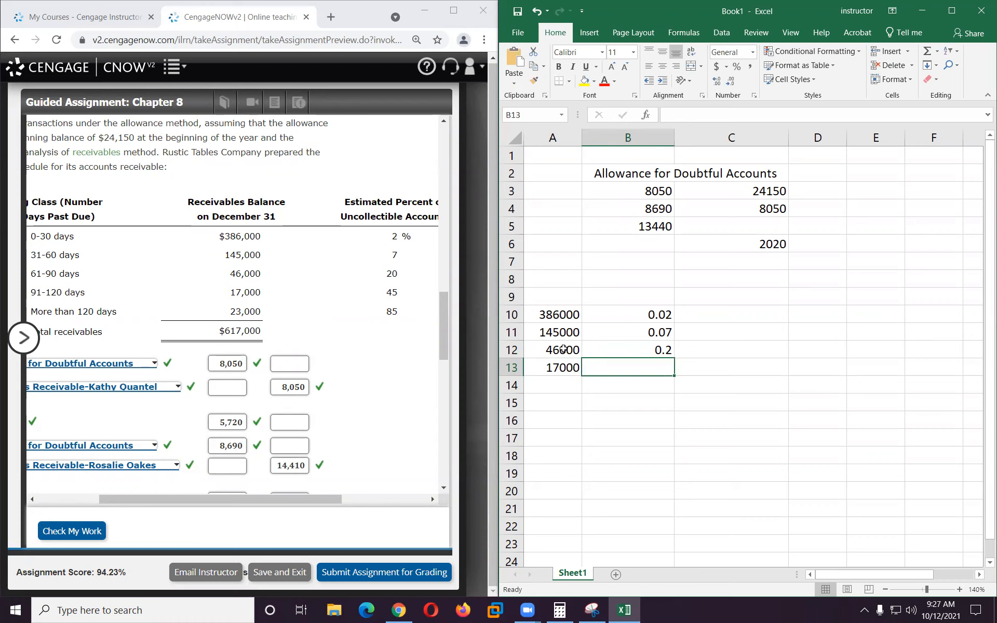
text(.45)
key(Return)
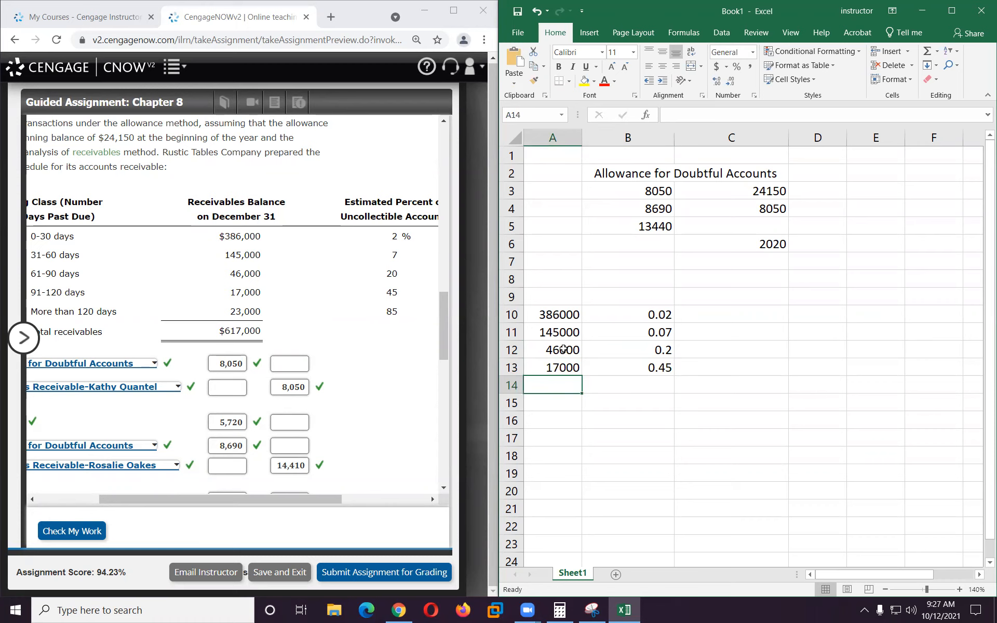
text(23000)
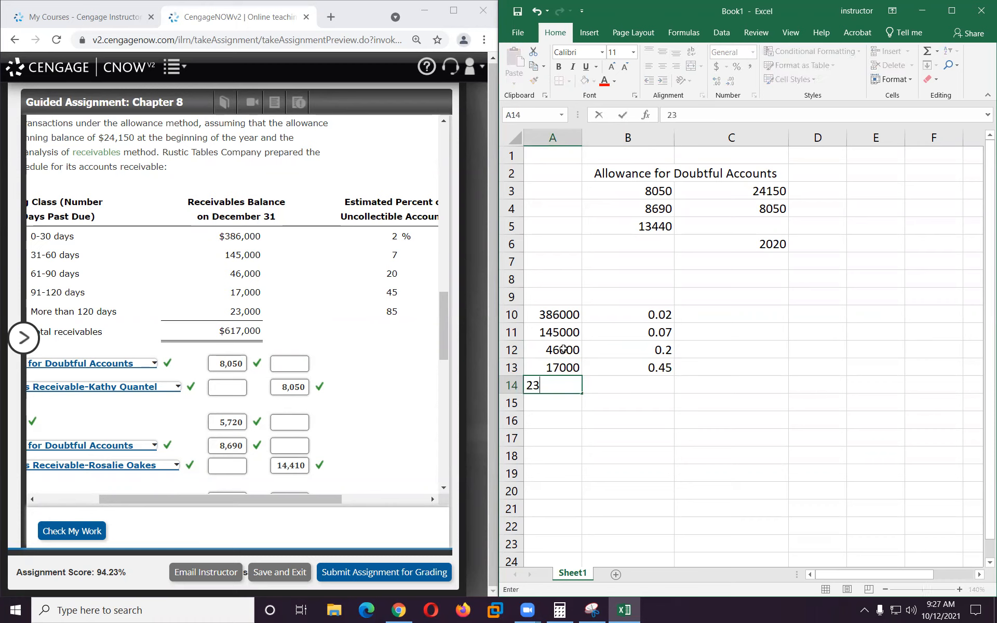
key(Tab)
text(.85)
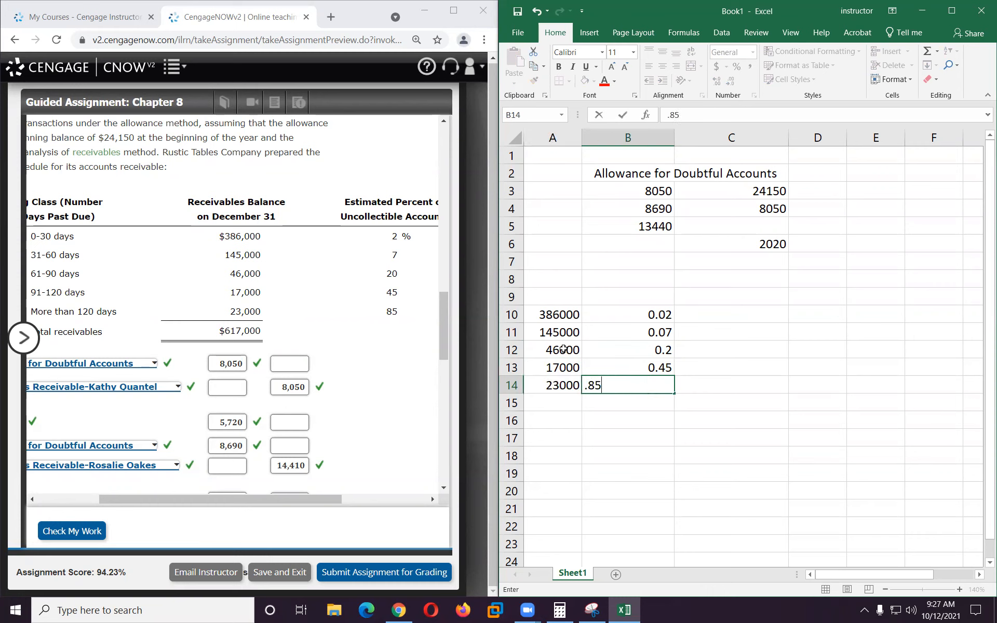
key(Return)
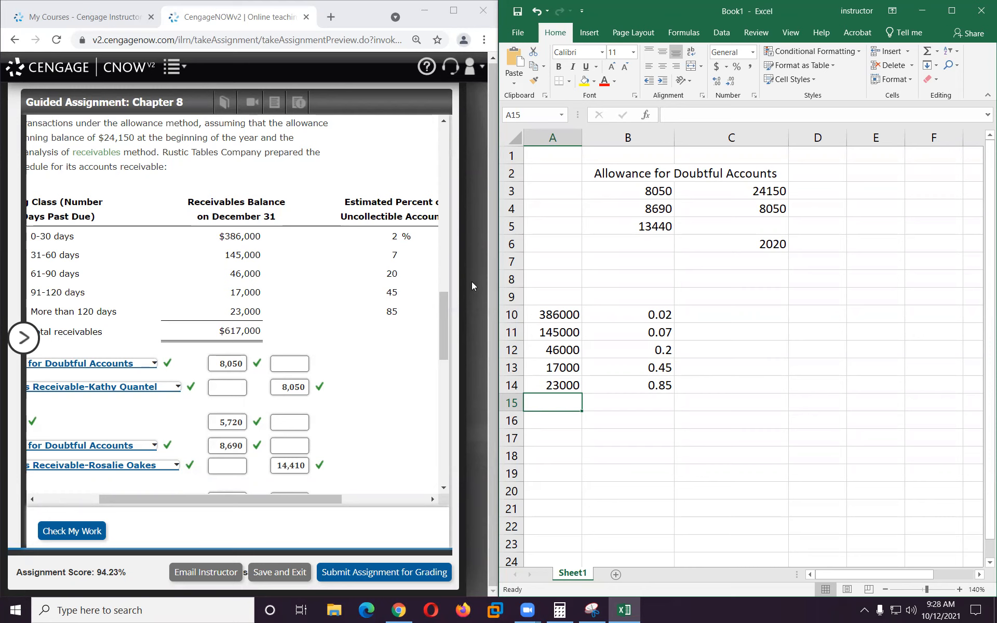
Calculate each aging class's estimated uncollectible amount with =A10*B10 in C10, filled down to C14.
click(727, 316)
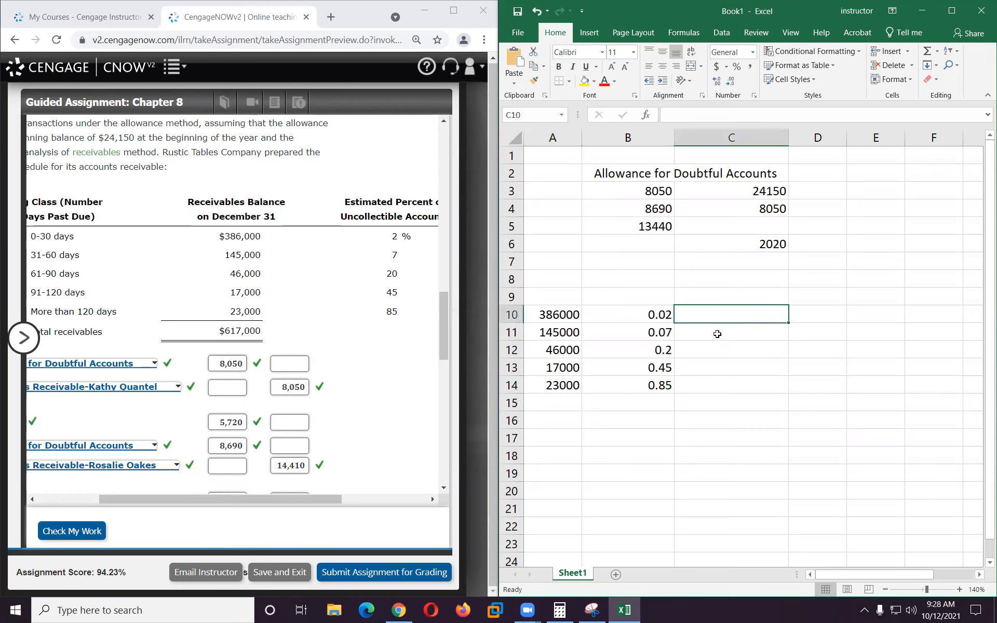
text(=)
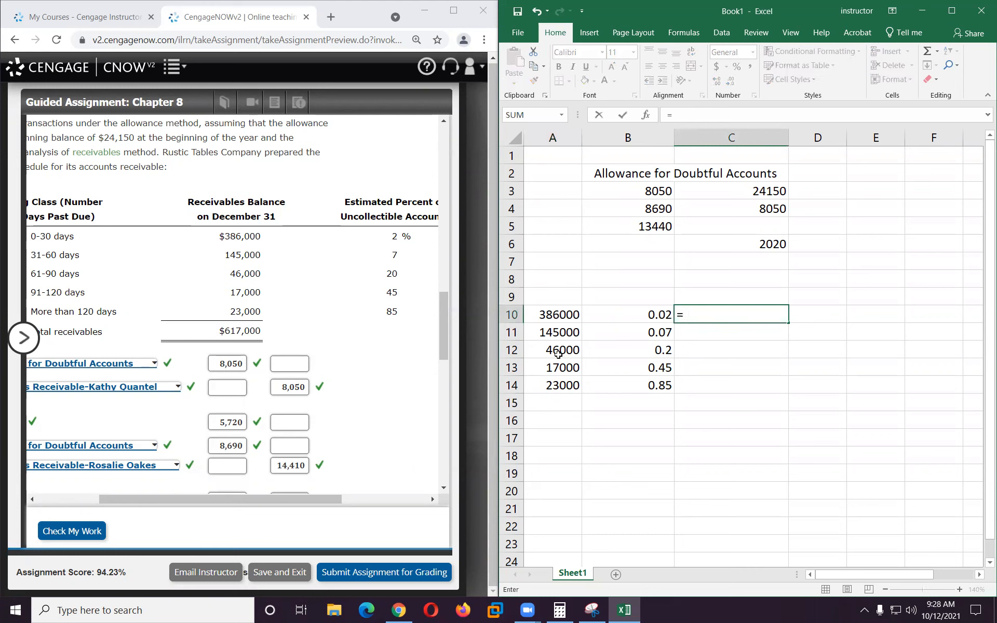
click(542, 315)
text(*)
click(616, 320)
key(Return)
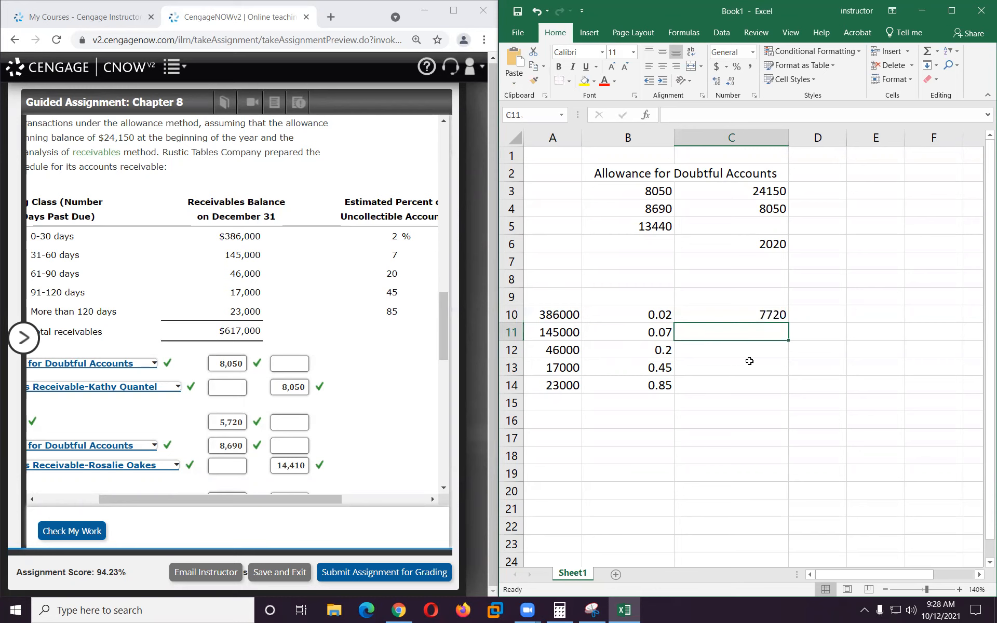
click(764, 321)
drag(788, 322, 789, 391)
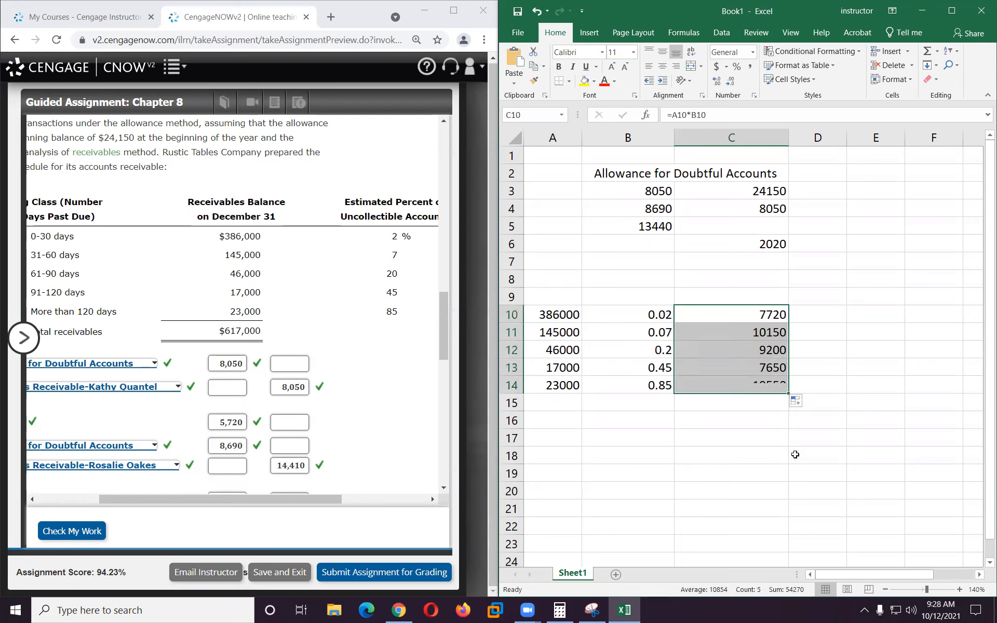
Total the estimated uncollectible amounts in C15 with the formula =SUM(C10:C14).
click(742, 404)
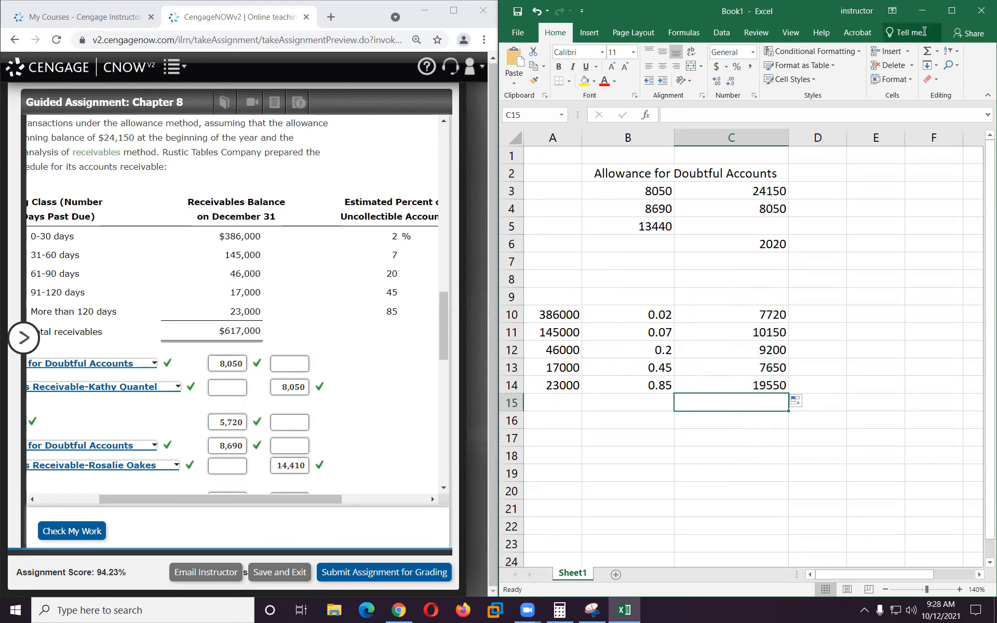
click(927, 52)
key(Return)
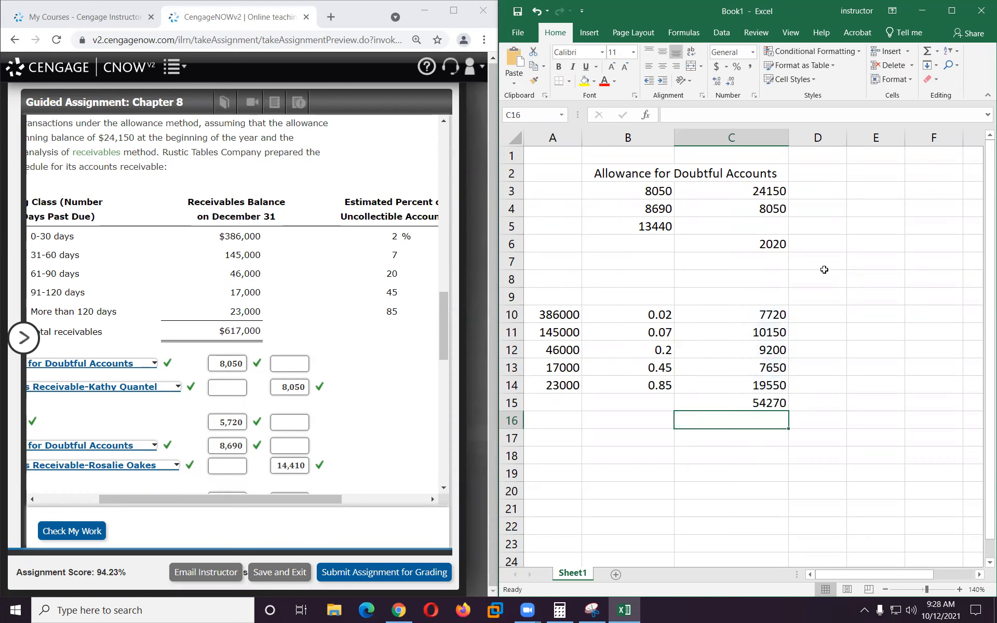
click(745, 405)
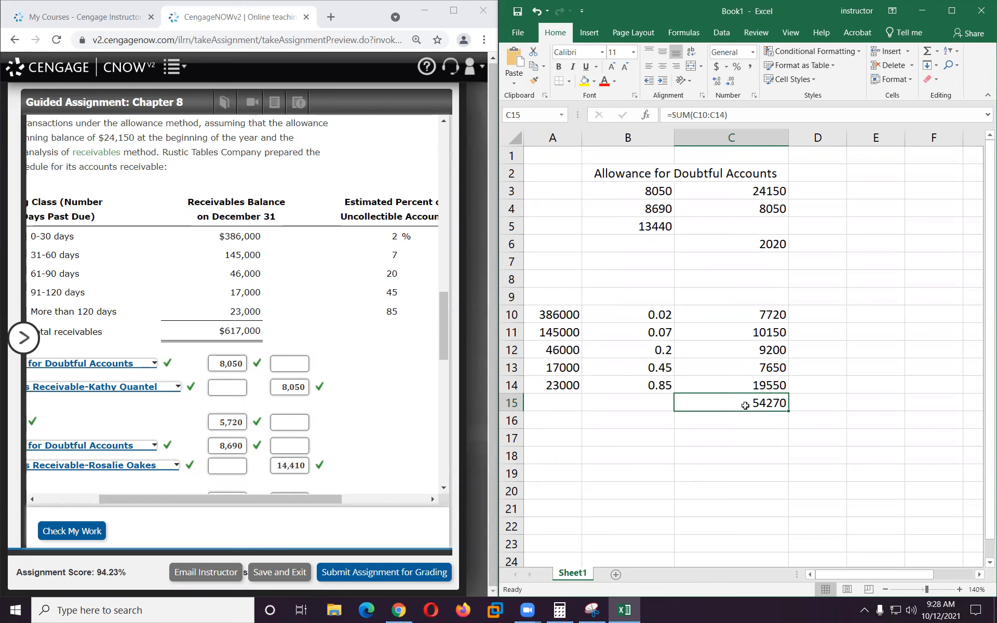
In Calculator, subtract the 2020 unadjusted allowance balance from the 54270 estimated uncollectible total to find the adjustment amount.
click(726, 267)
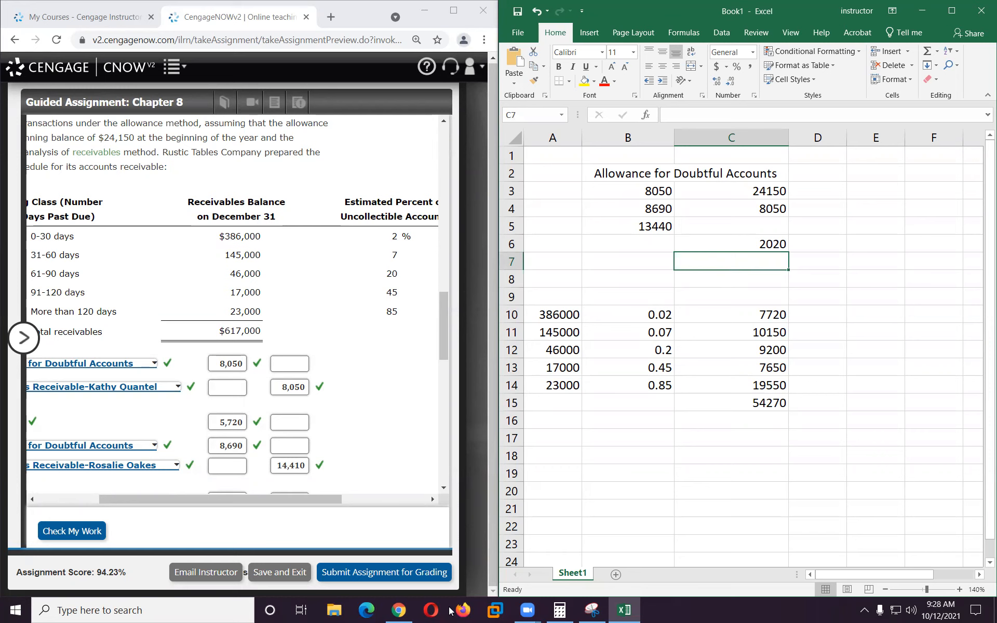
click(559, 610)
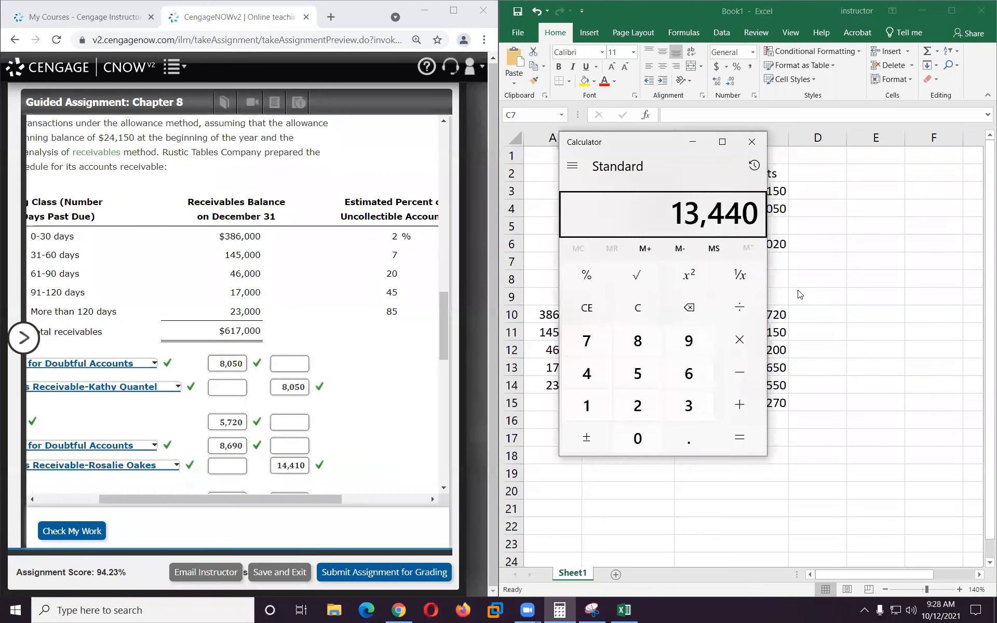
drag(618, 142, 850, 352)
text(54,270)
key(minus)
text(2020)
key(Return)
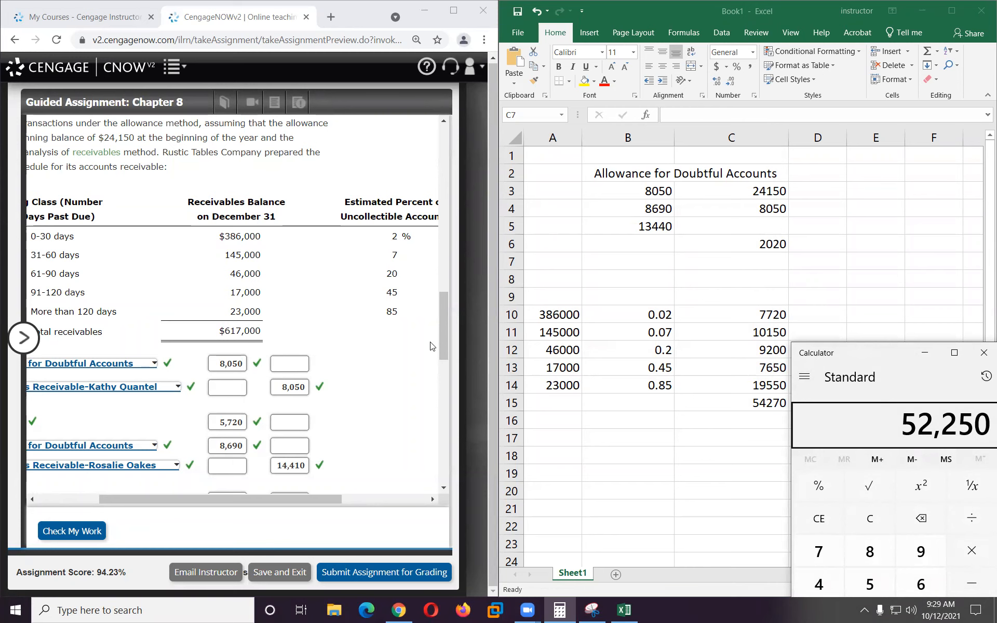
Back in the CengageNOWv2 assignment, choose Bad Debt Expense as the first account of part b's Dec. 31 adjusting entry.
scroll(306, 322, down, 6)
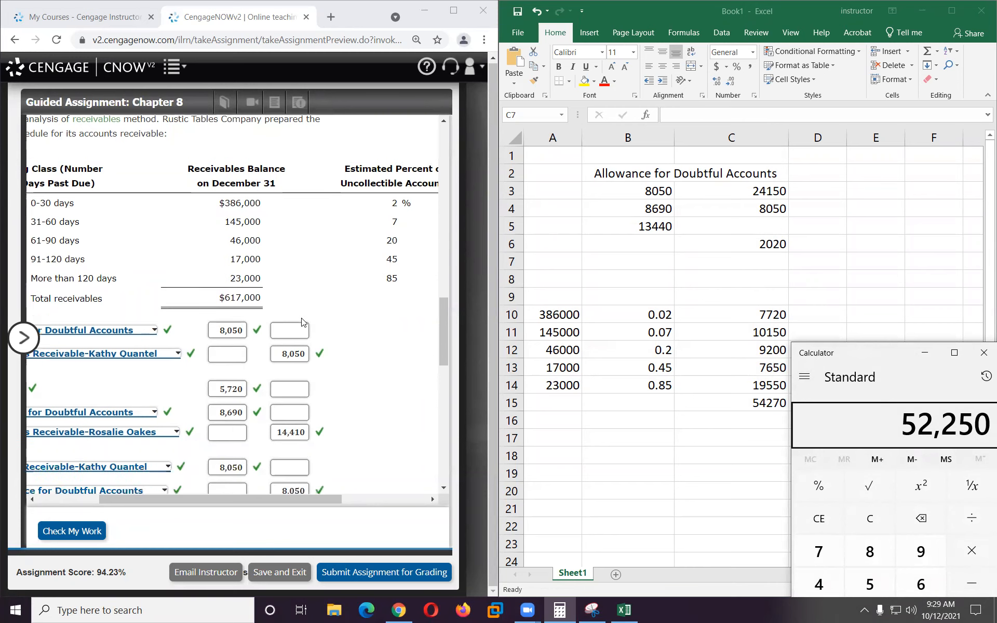
drag(217, 499, 145, 511)
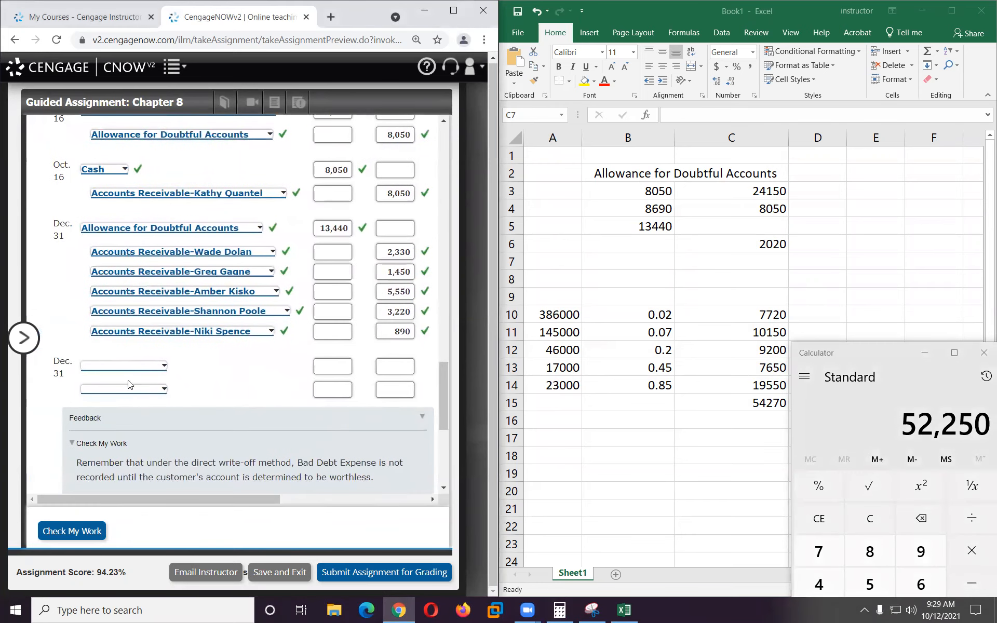
click(135, 366)
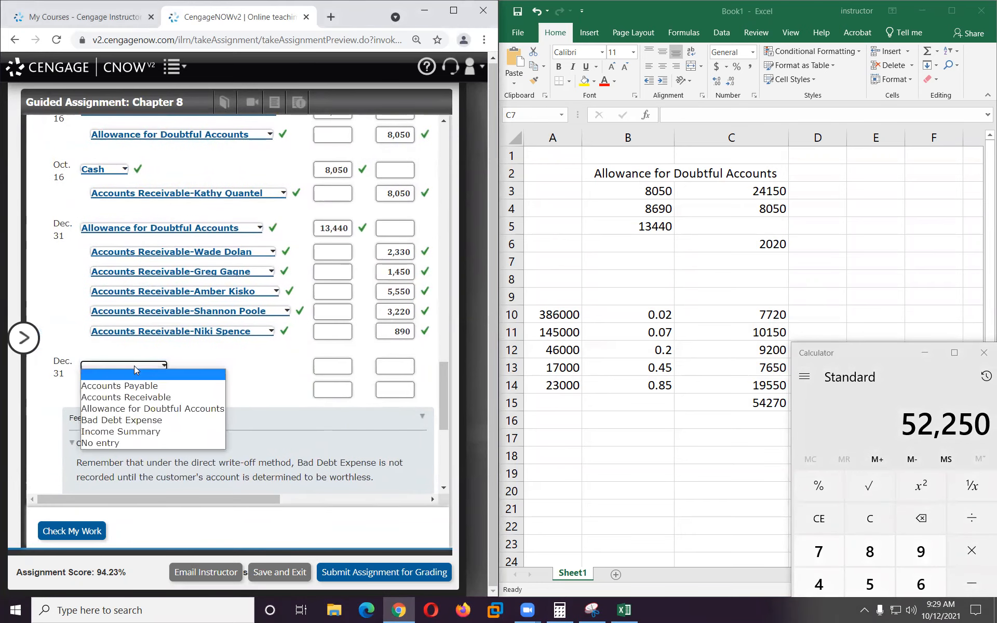
click(119, 419)
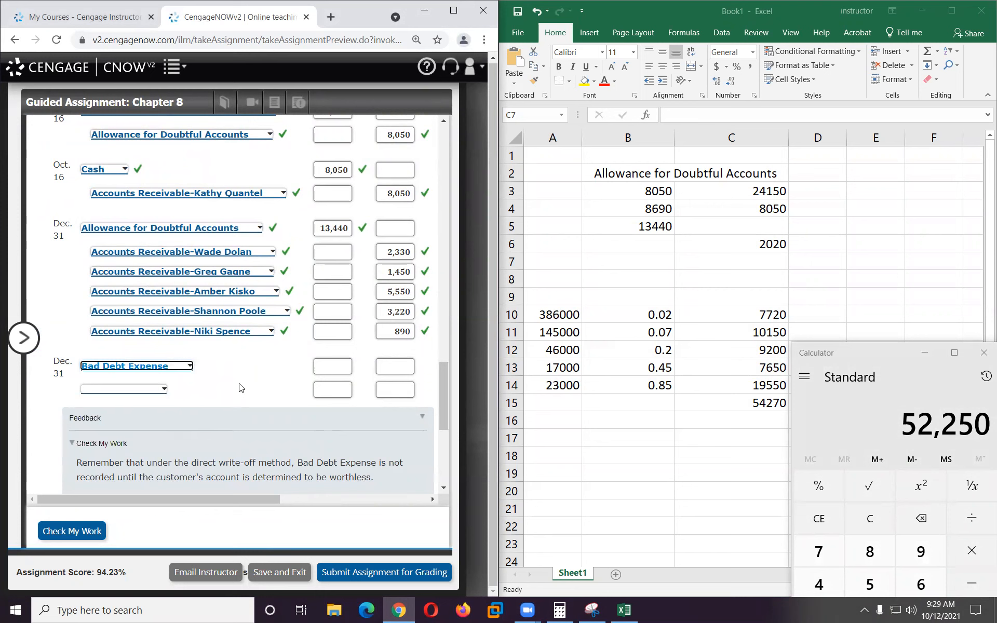
Complete part b's Dec. 31 adjusting entry with Bad Debt Expense debited 52250 and Allowance for Doubtful Accounts credited 52250, and check the work.
click(144, 389)
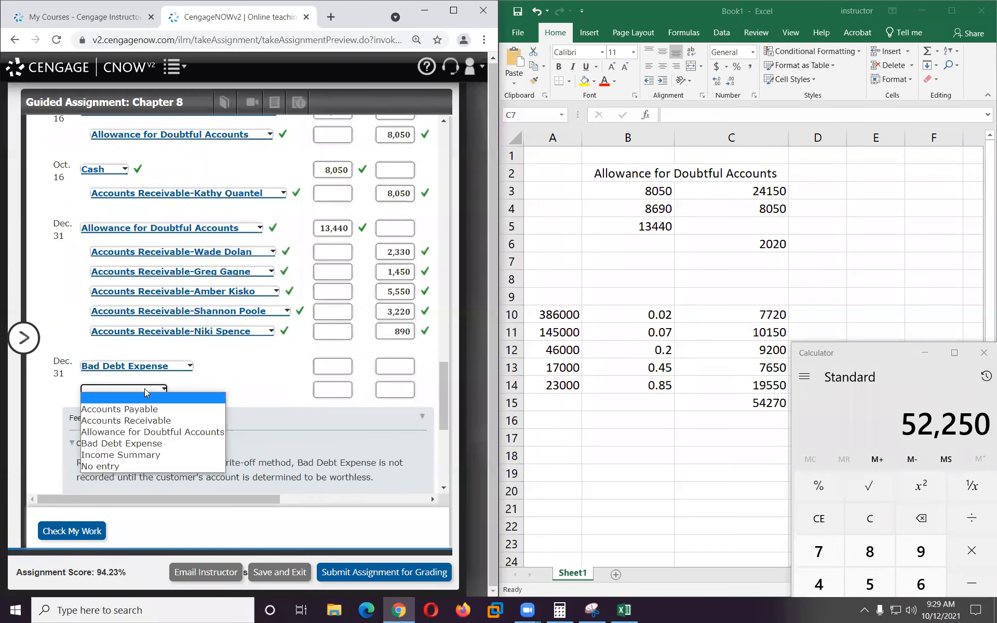
click(151, 433)
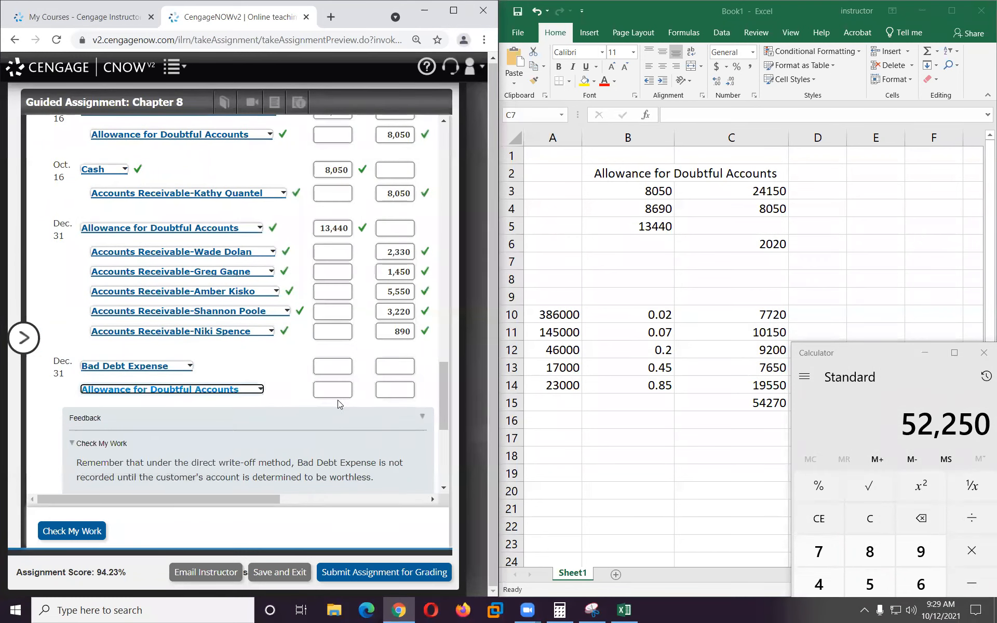
click(328, 365)
text(52250)
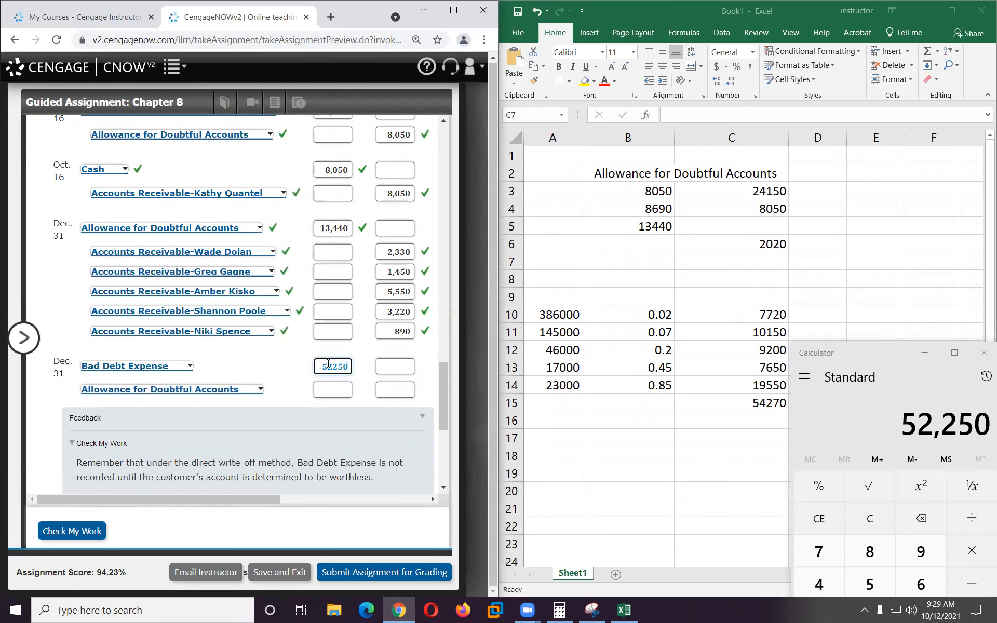
click(394, 385)
text(52250)
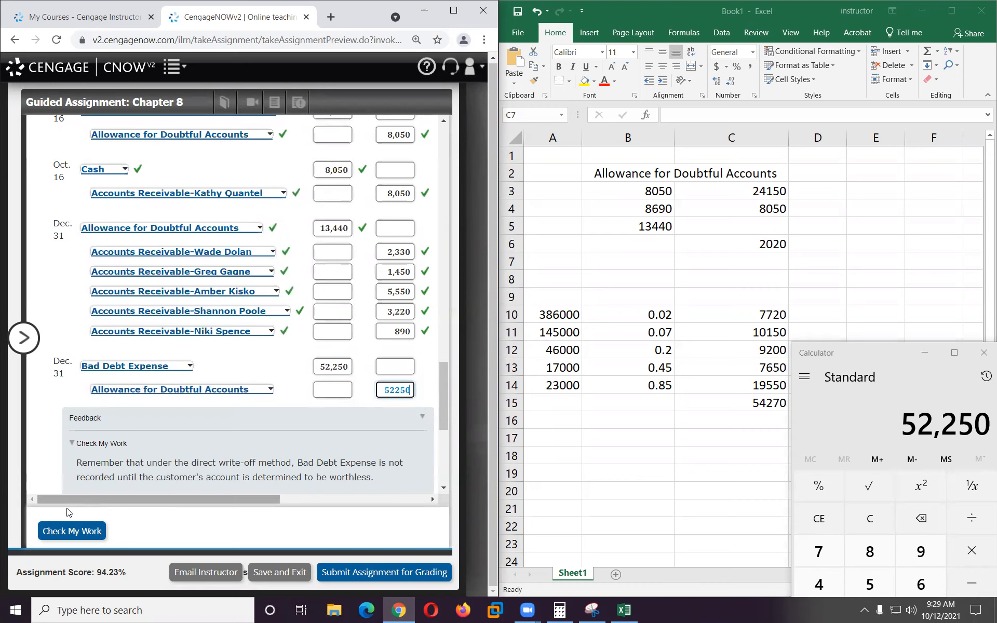
click(75, 532)
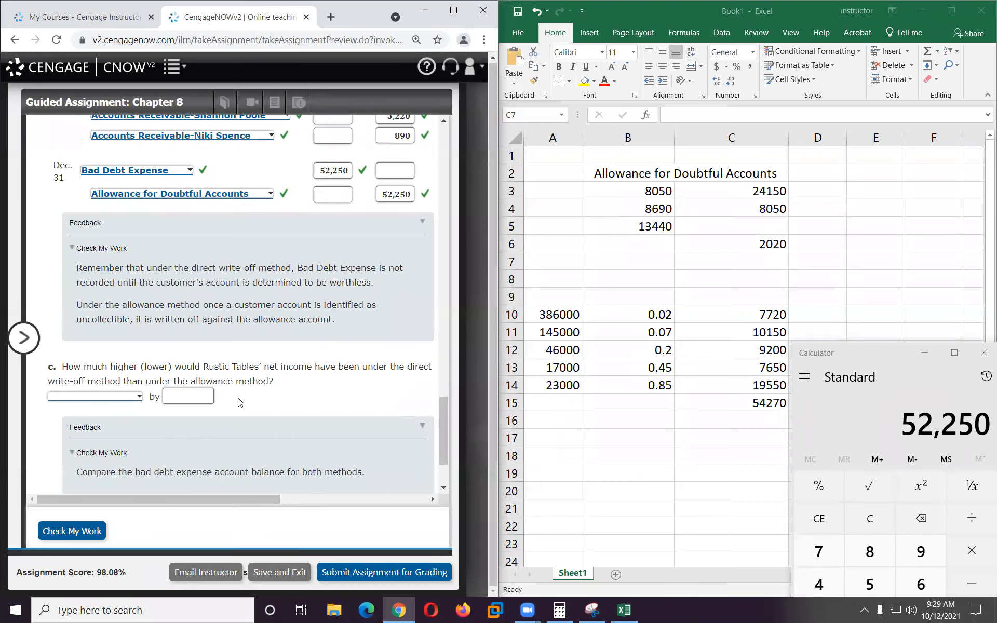
scroll(240, 402, up, 1)
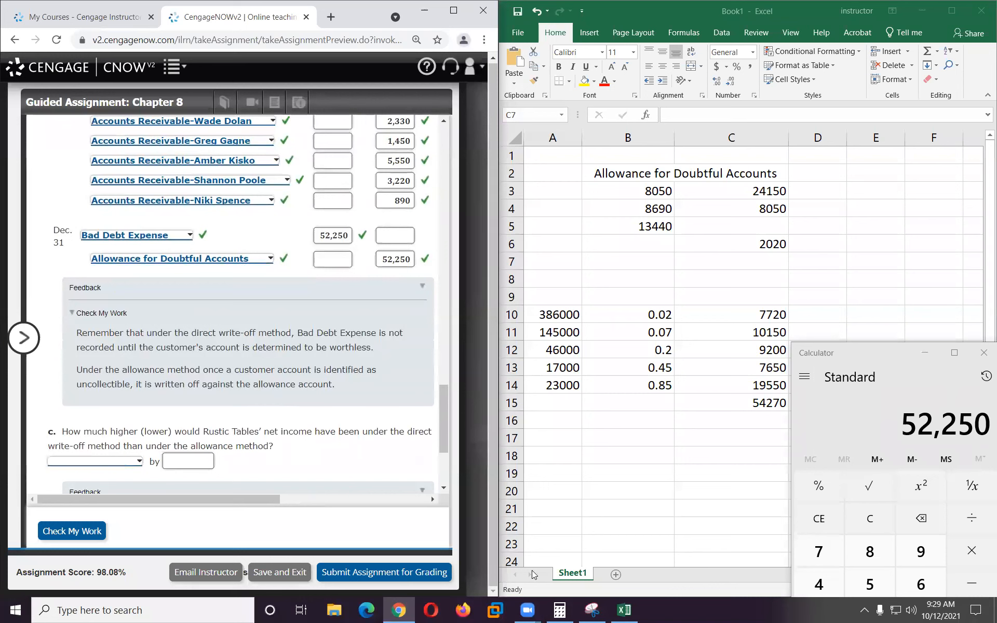
click(592, 610)
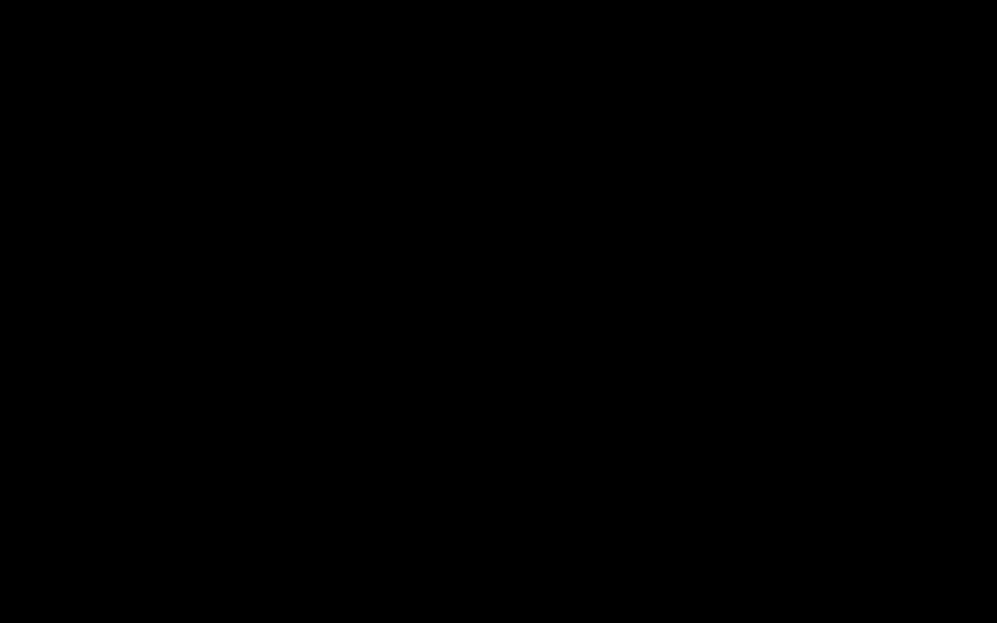
In Excel, label A18 DWO and list part a's June 8 and Aug. 14 bad debt expense debits, 8050 and 8690, in A19:A20.
scroll(275, 374, down, 4)
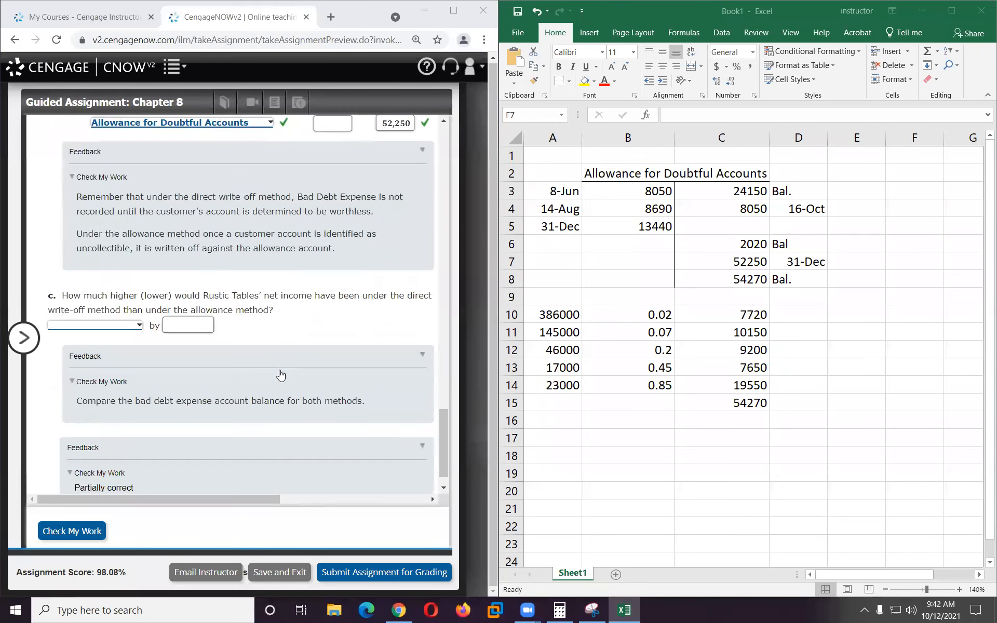
scroll(280, 374, down, 1)
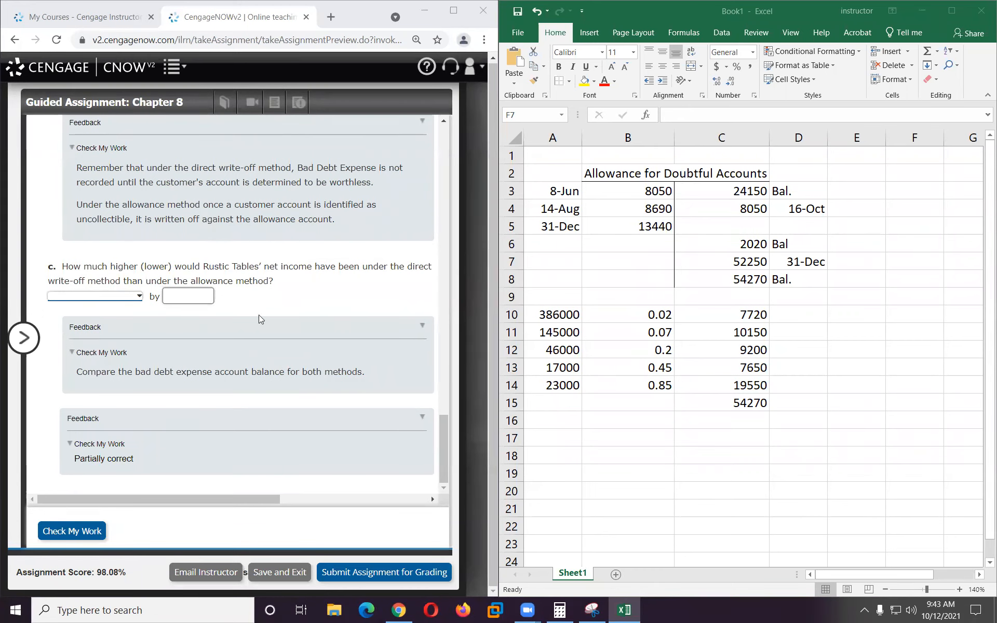
scroll(259, 315, up, 15)
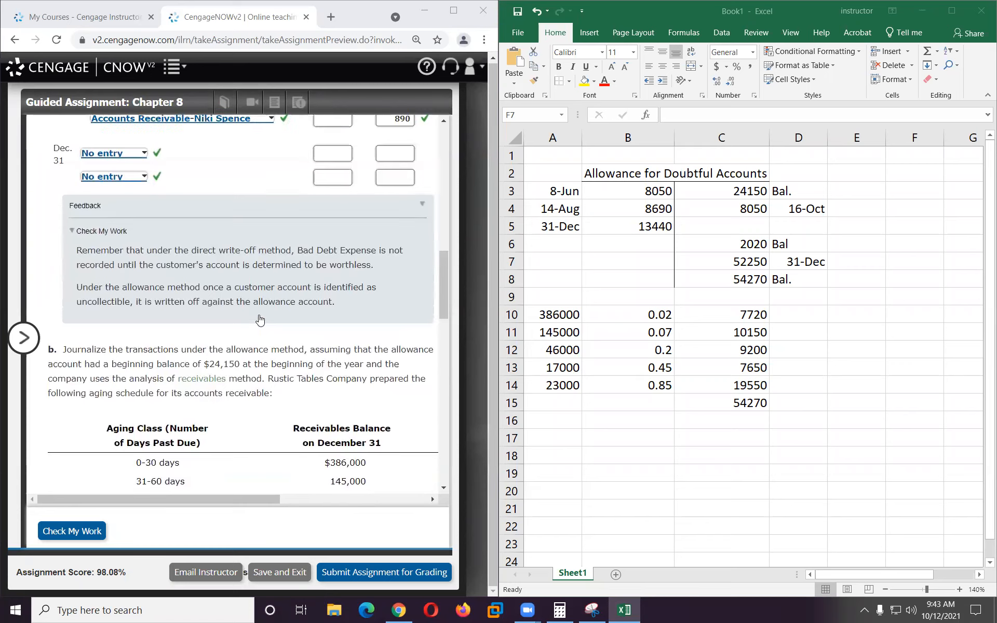
scroll(259, 319, up, 15)
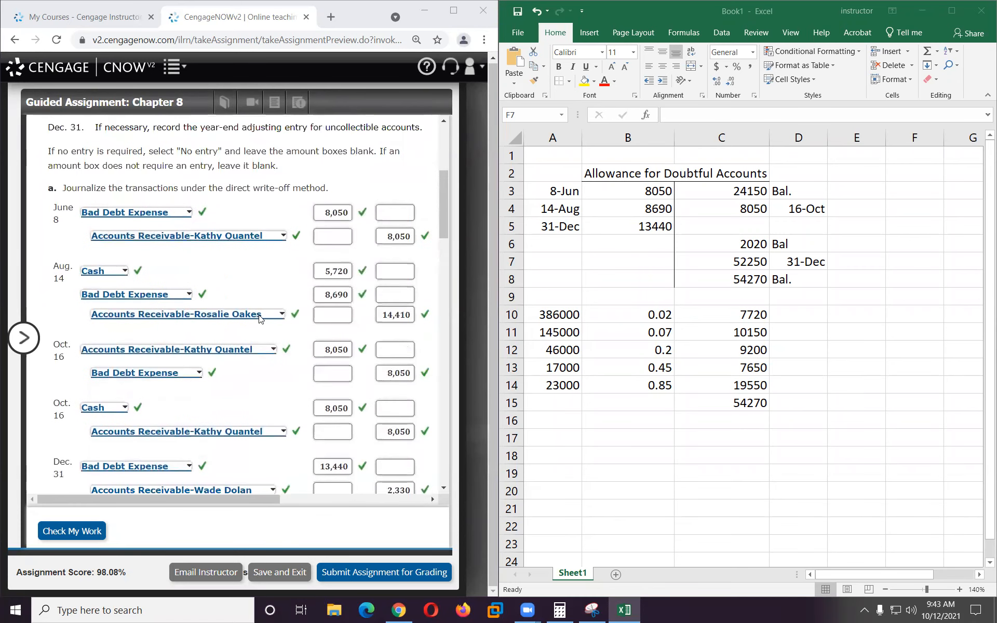
click(556, 457)
scroll(593, 457, down, 3)
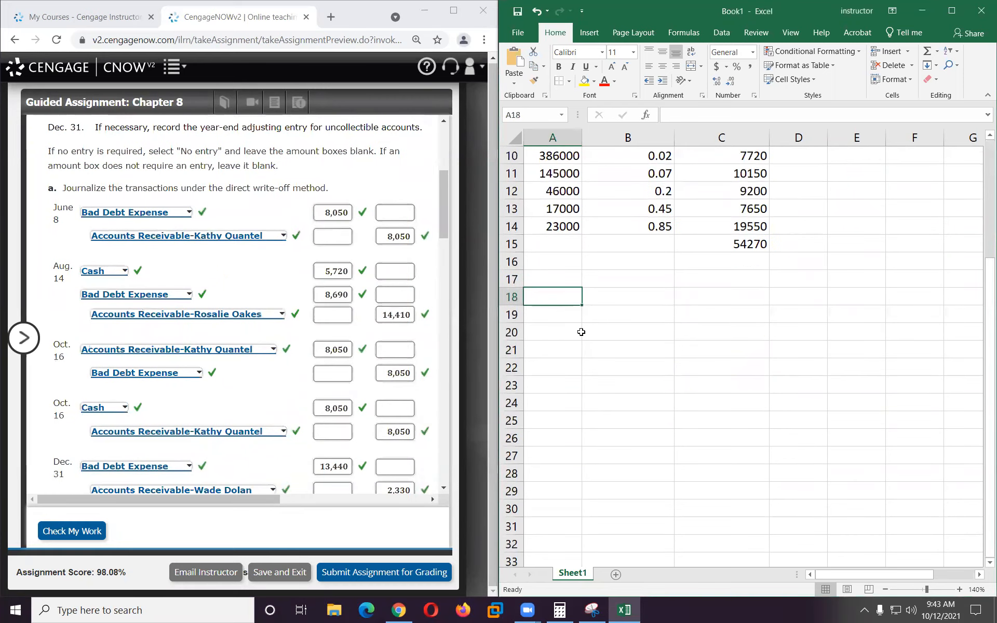
text(DWOL)
key(BackSpace)
key(Return)
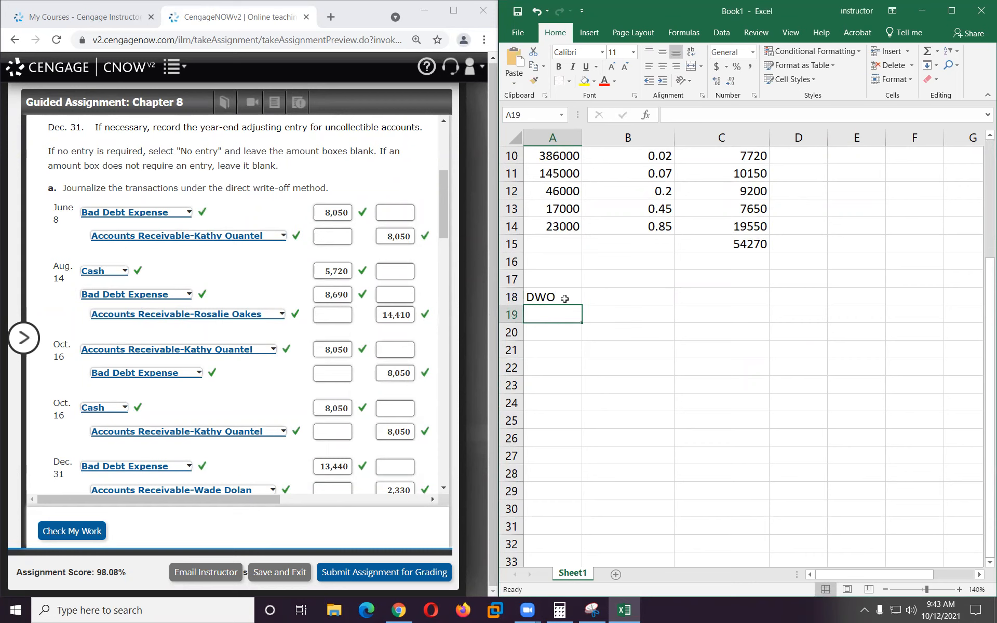
text(8050)
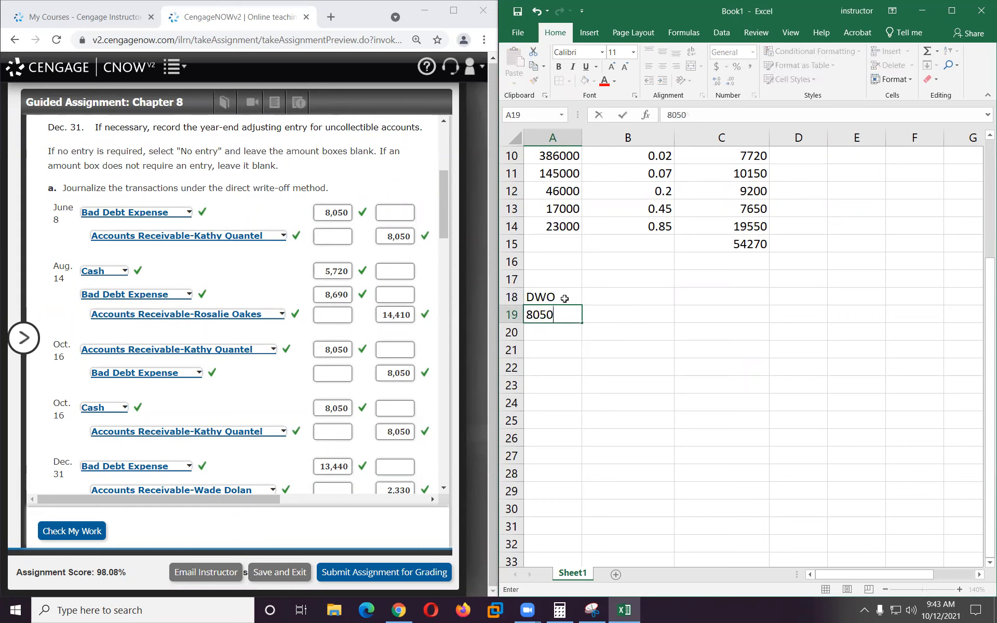
key(Return)
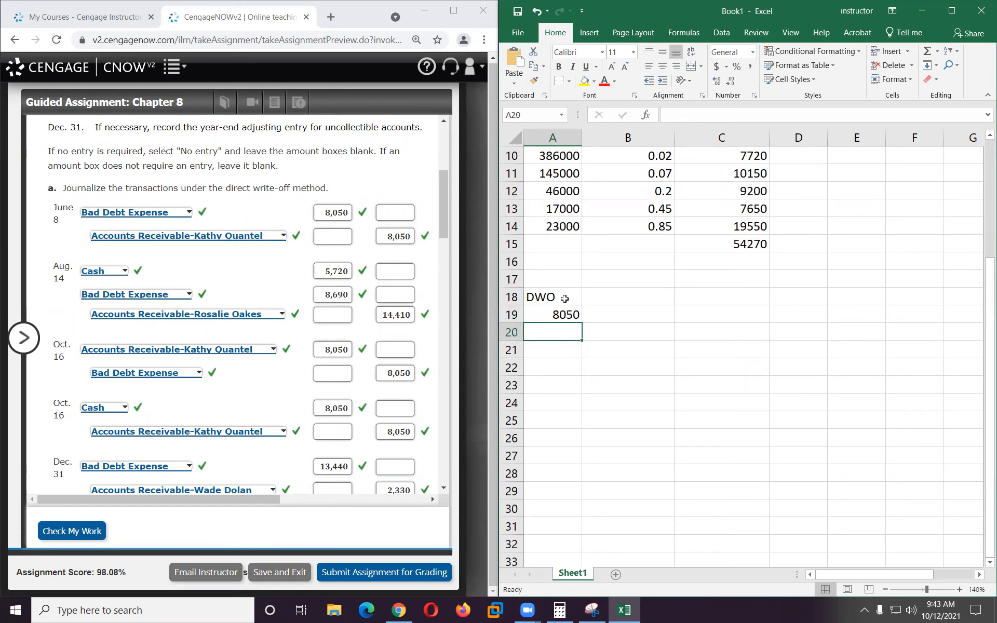
text(8690)
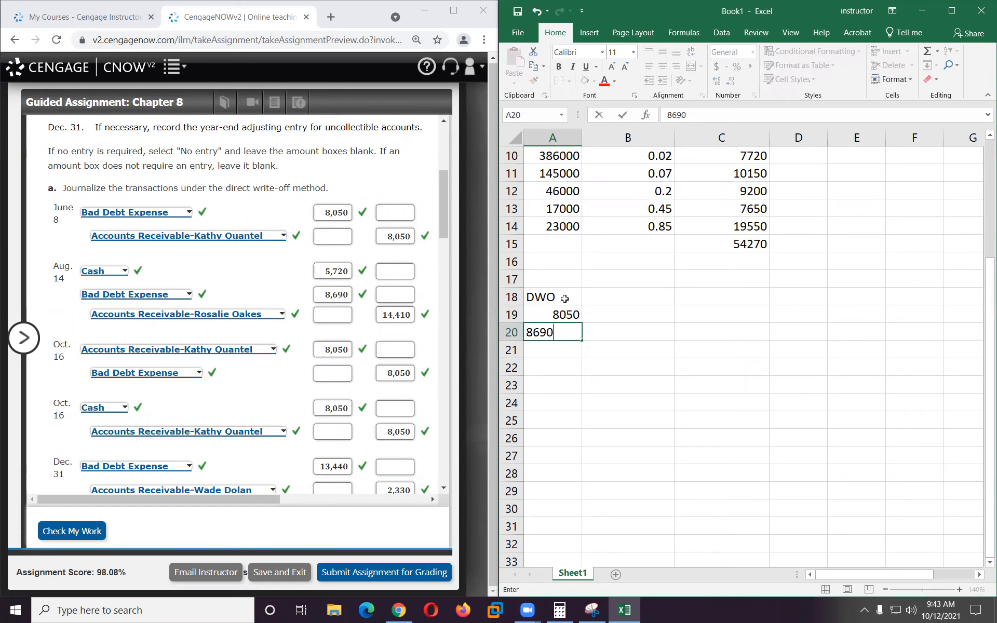
key(Return)
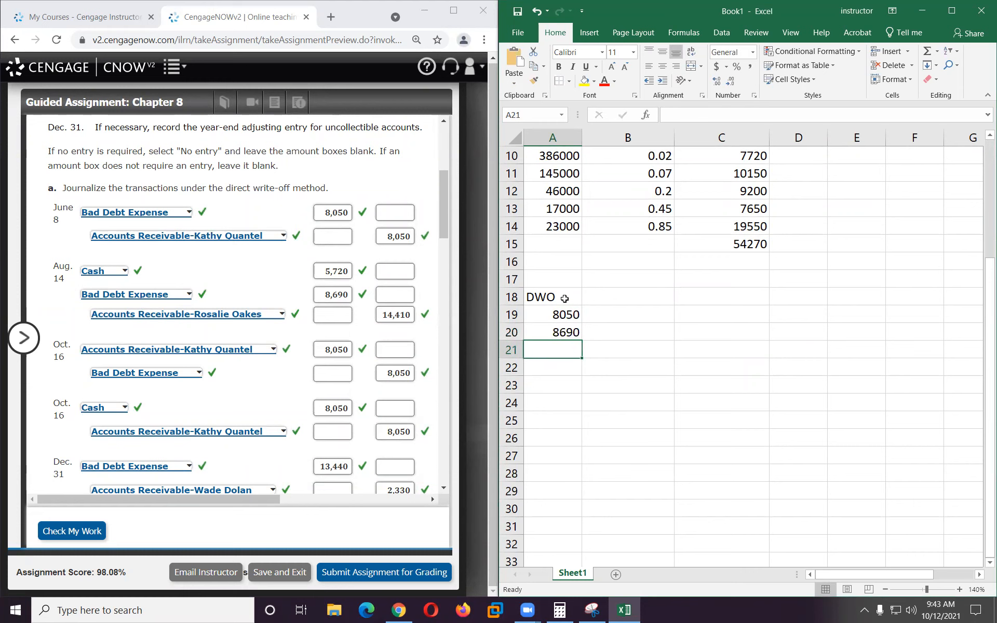
text(-8050)
key(Return)
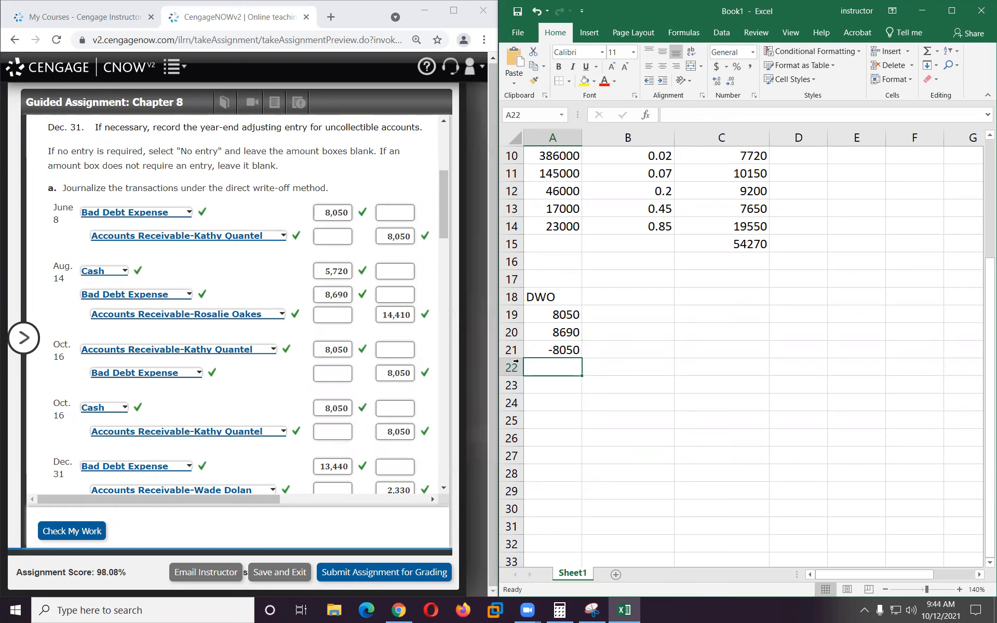
click(549, 346)
key(Delete)
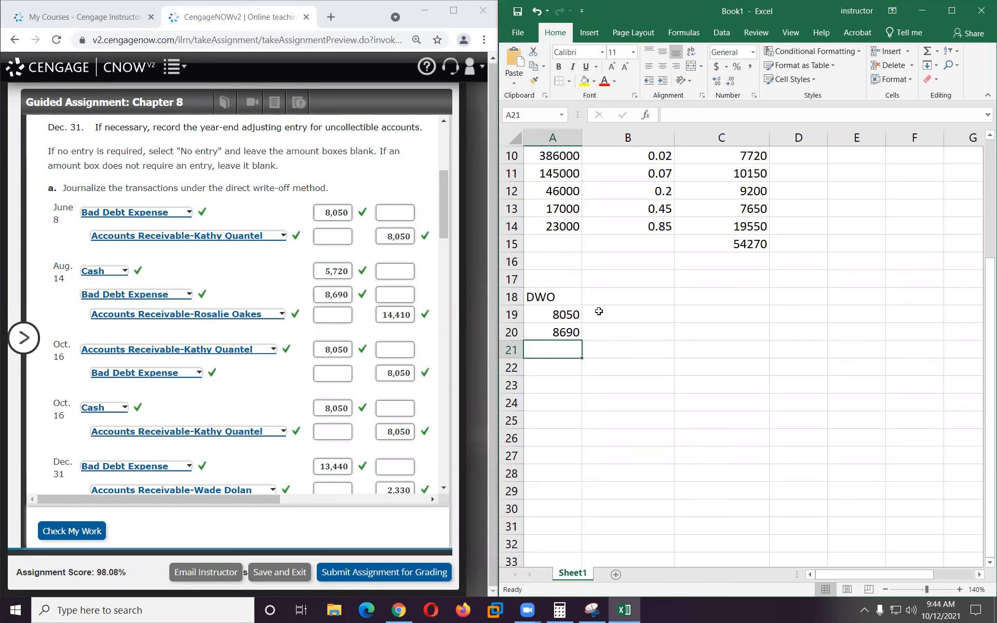
Enter the Oct. 16 bad debt expense credit of 8050 in B19 and the Dec. 31 debit of 13440 in A21.
click(599, 311)
text(8050)
key(Return)
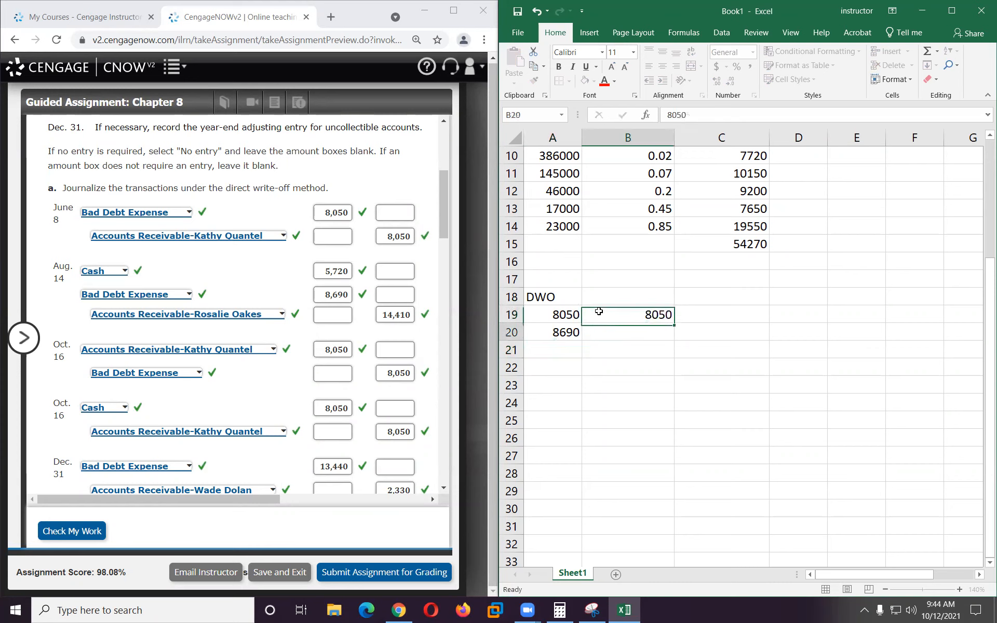
click(544, 317)
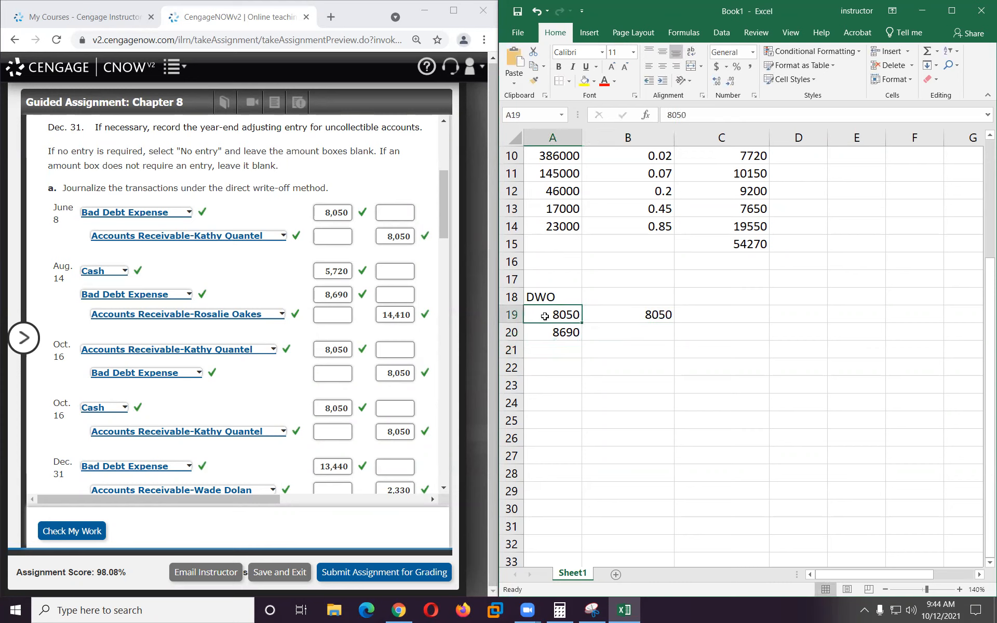
click(542, 335)
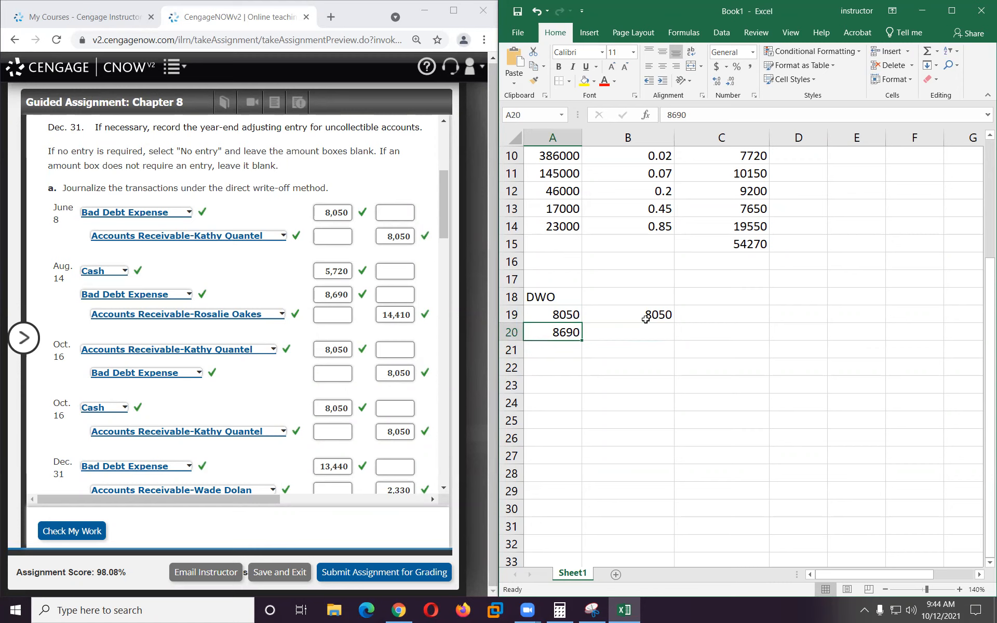
scroll(250, 373, down, 1)
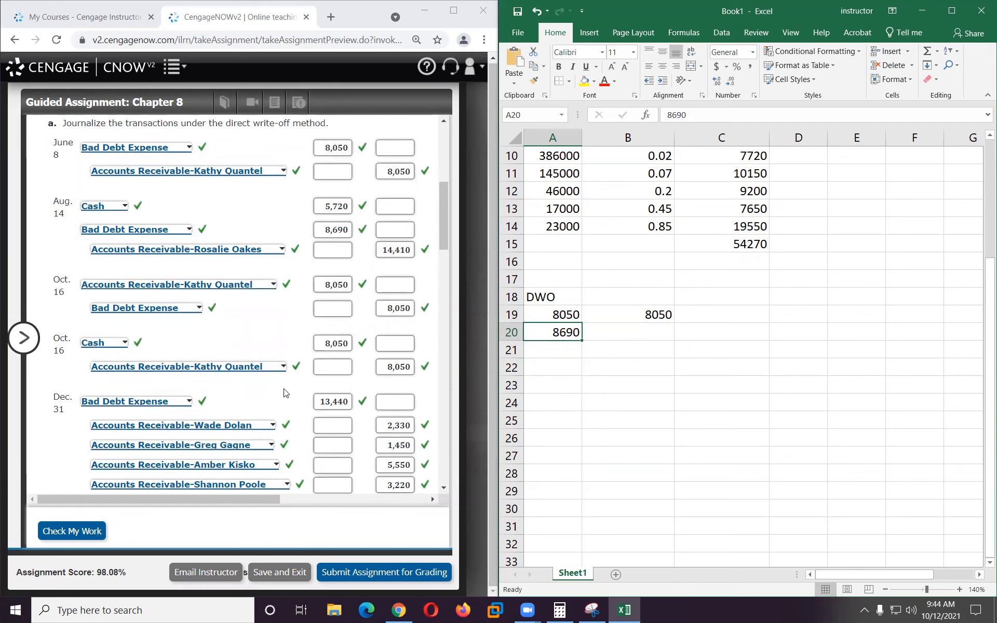
click(540, 347)
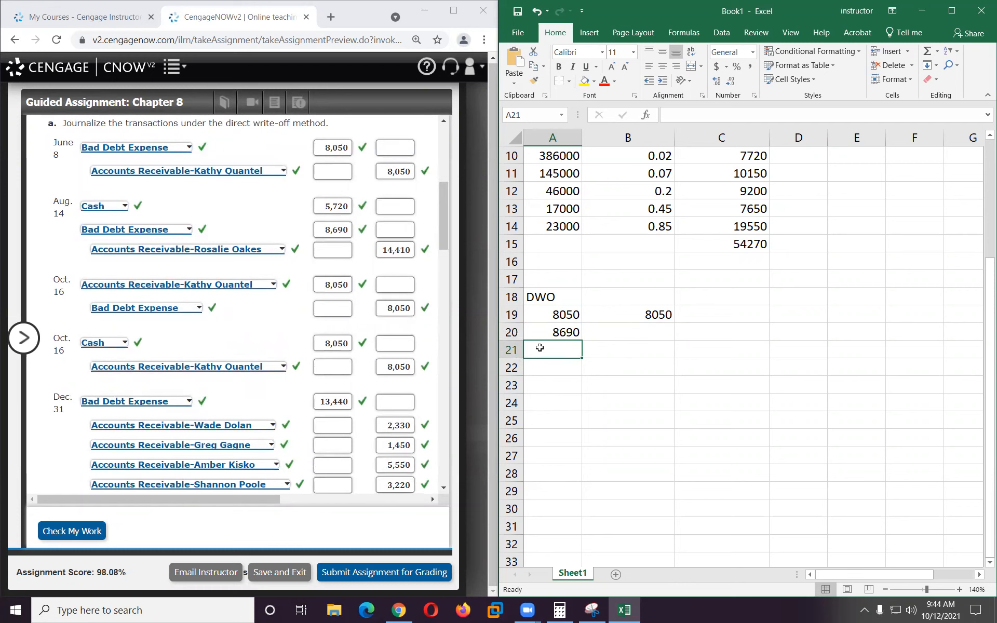
text(13440)
key(Return)
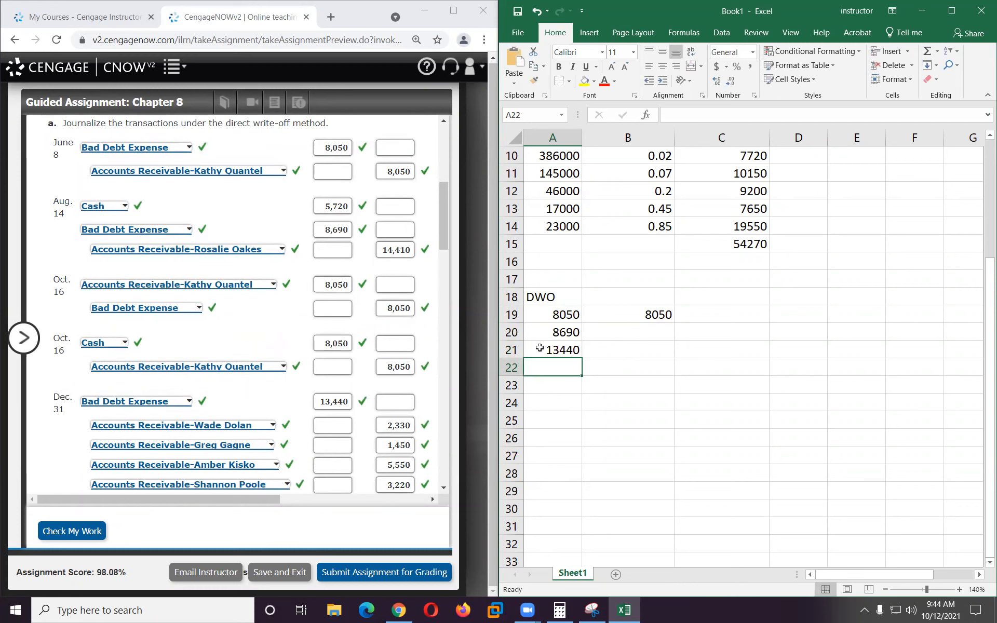
Calculate the net direct write-off bad debt expense in A22 with the formula =A19+A20+A21-B19.
scroll(264, 423, down, 3)
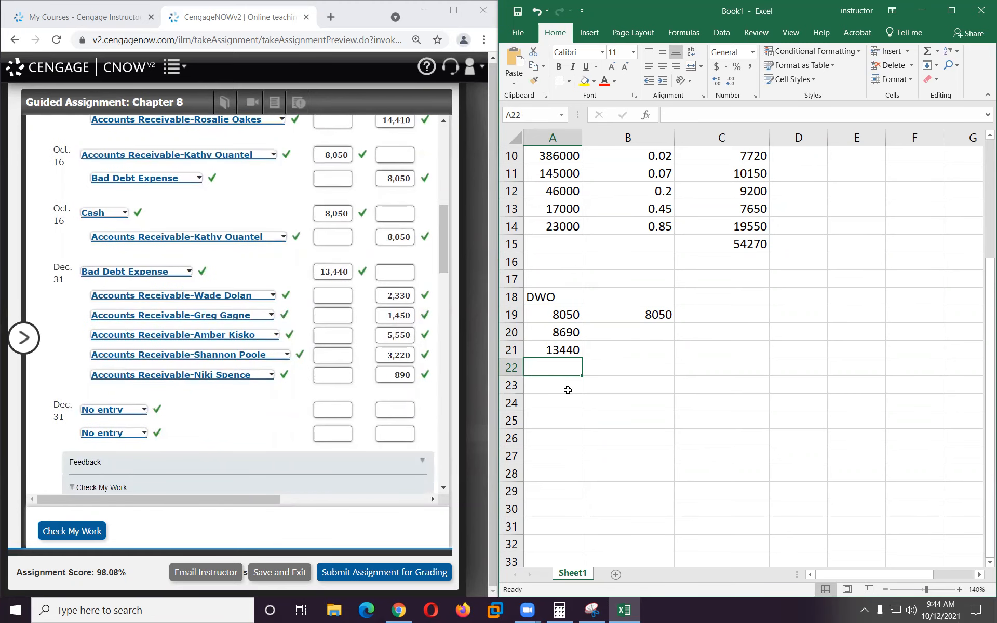
text(=)
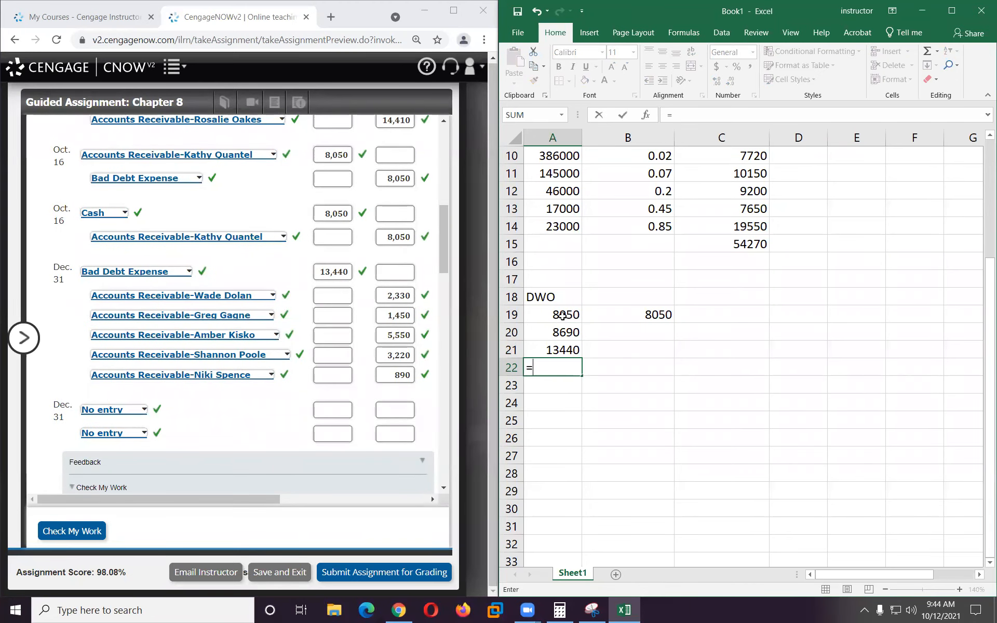
click(562, 315)
text(+)
click(561, 332)
text(+)
click(556, 350)
text(-)
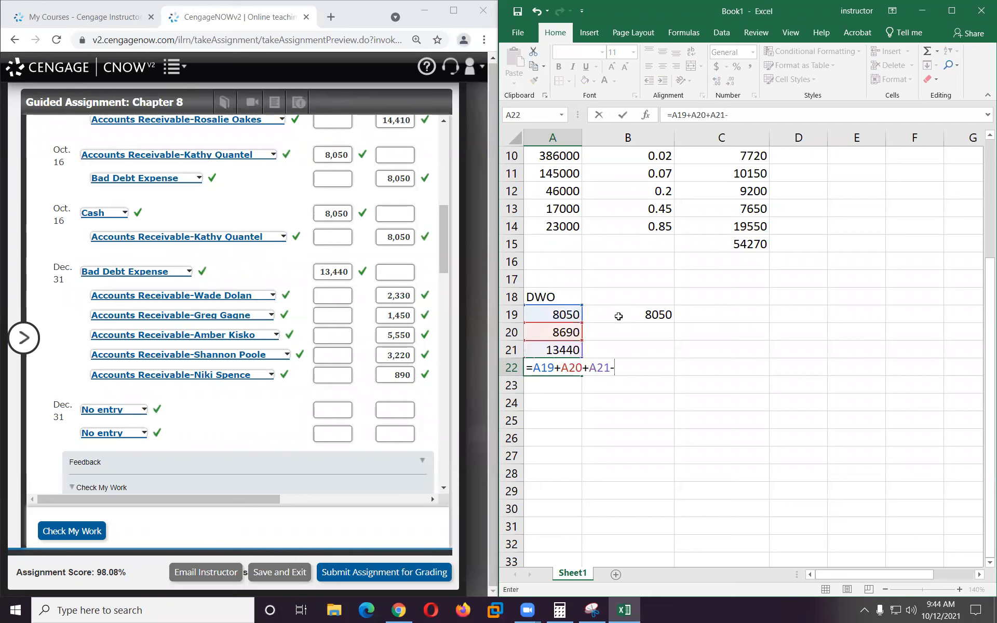
click(619, 316)
key(Return)
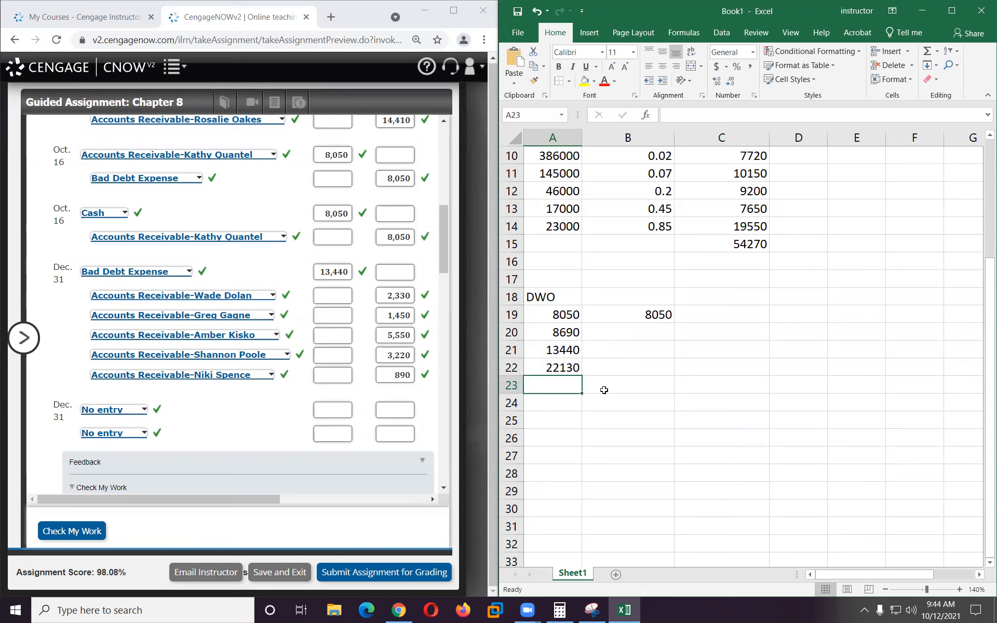
Highlight the direct write-off expense total in A22 with a yellow fill.
click(570, 367)
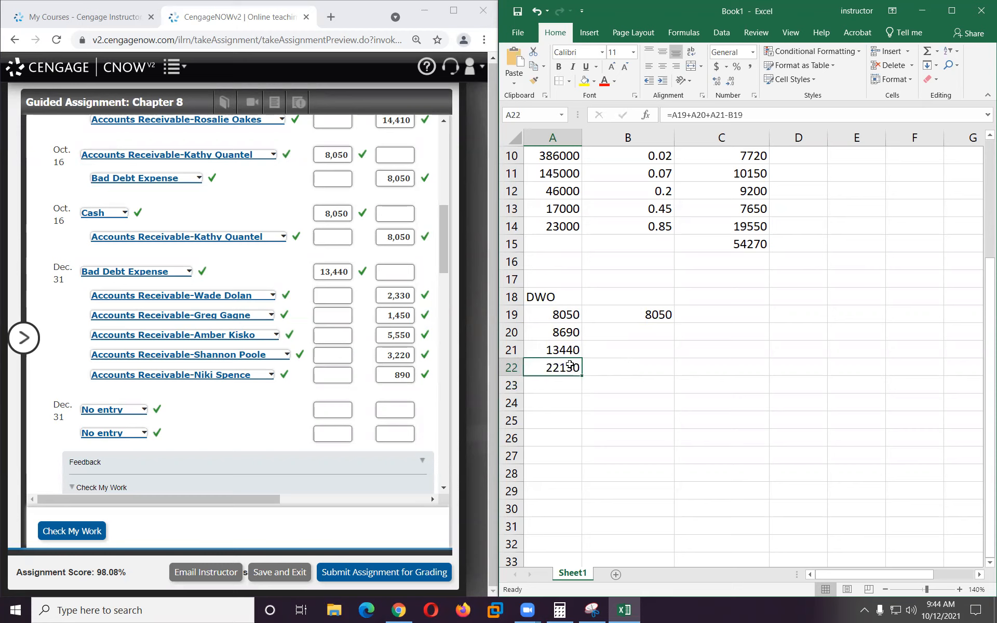
click(586, 82)
click(601, 404)
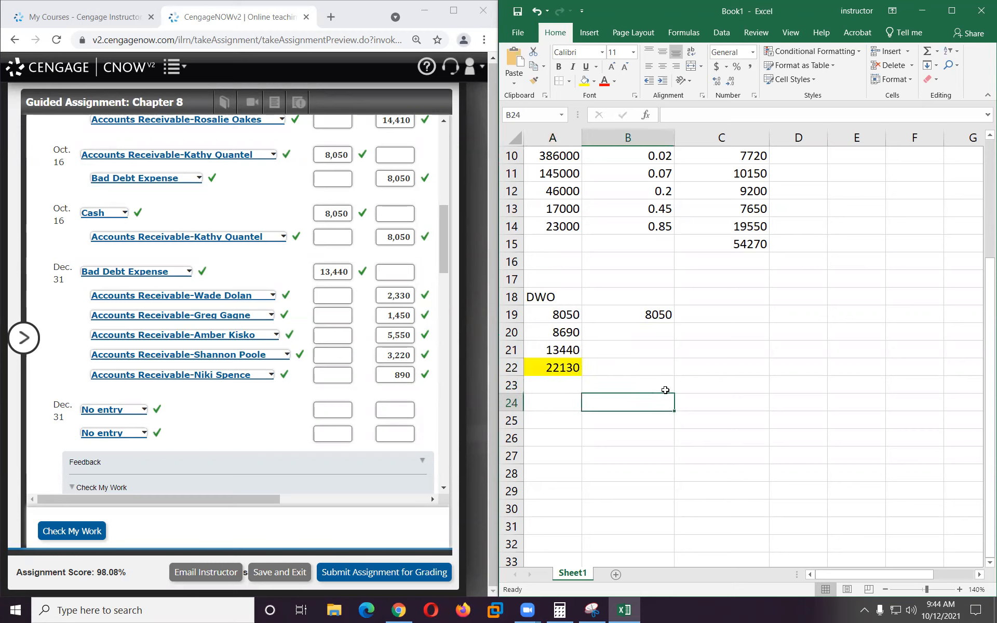
Enter part b's Dec. 31 allowance method bad debt expense of 52250 in cell A24 of the Excel sheet.
scroll(168, 359, down, 9)
scroll(169, 358, down, 7)
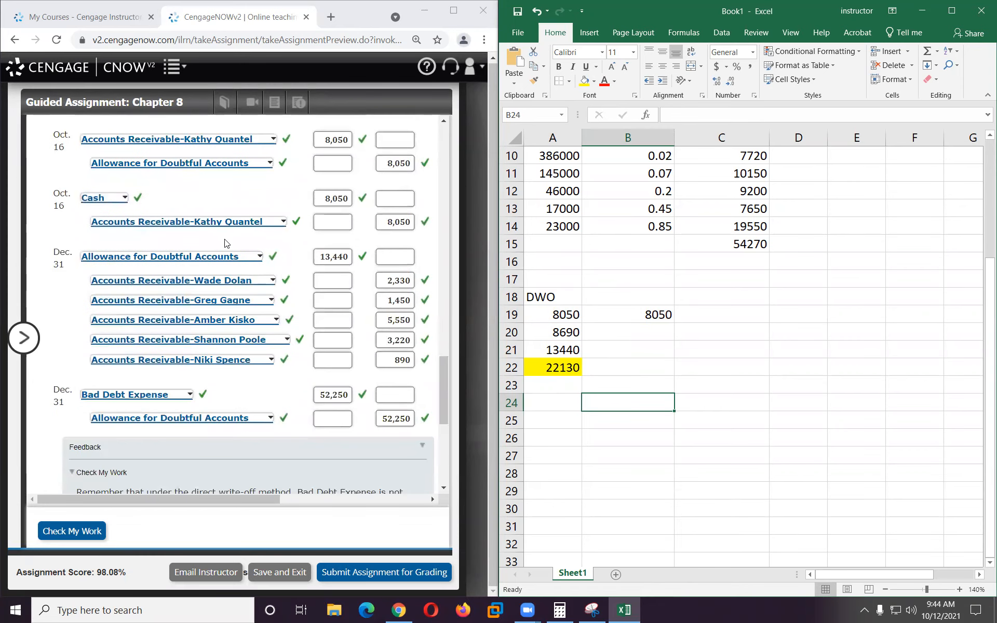
scroll(168, 358, up, 4)
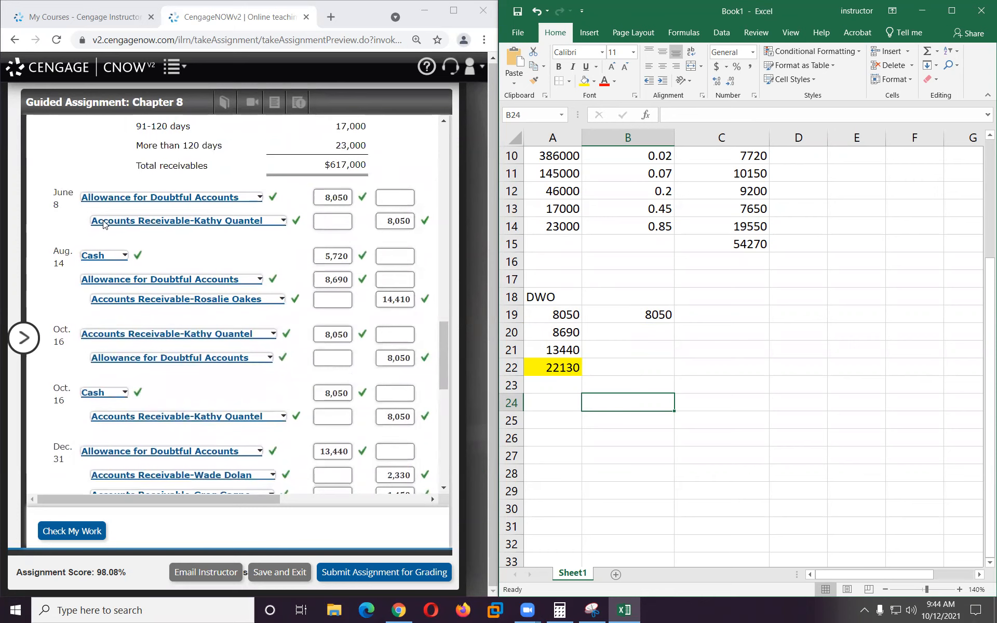
scroll(151, 389, down, 4)
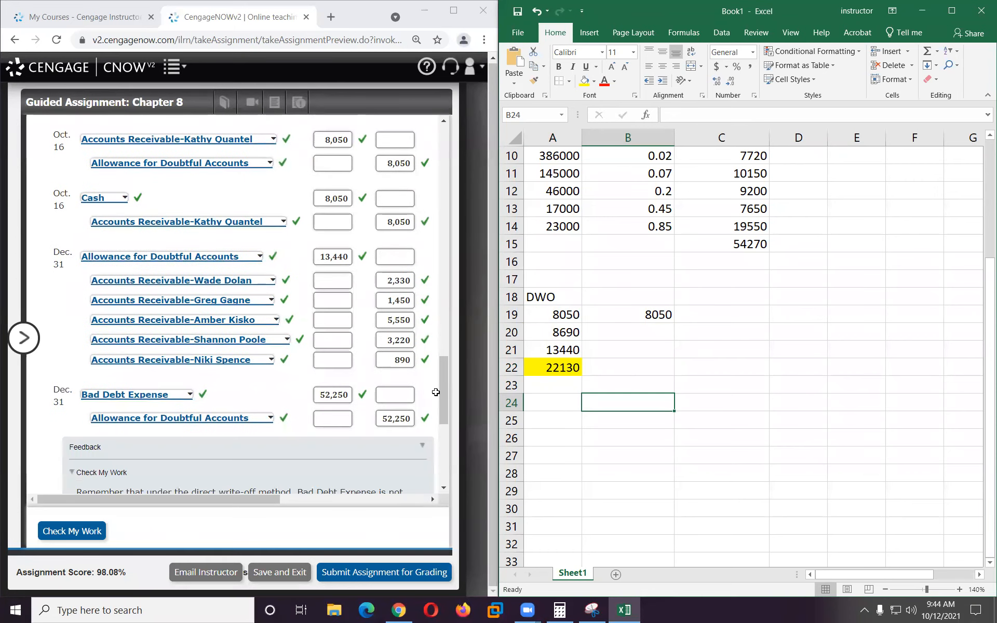
click(554, 407)
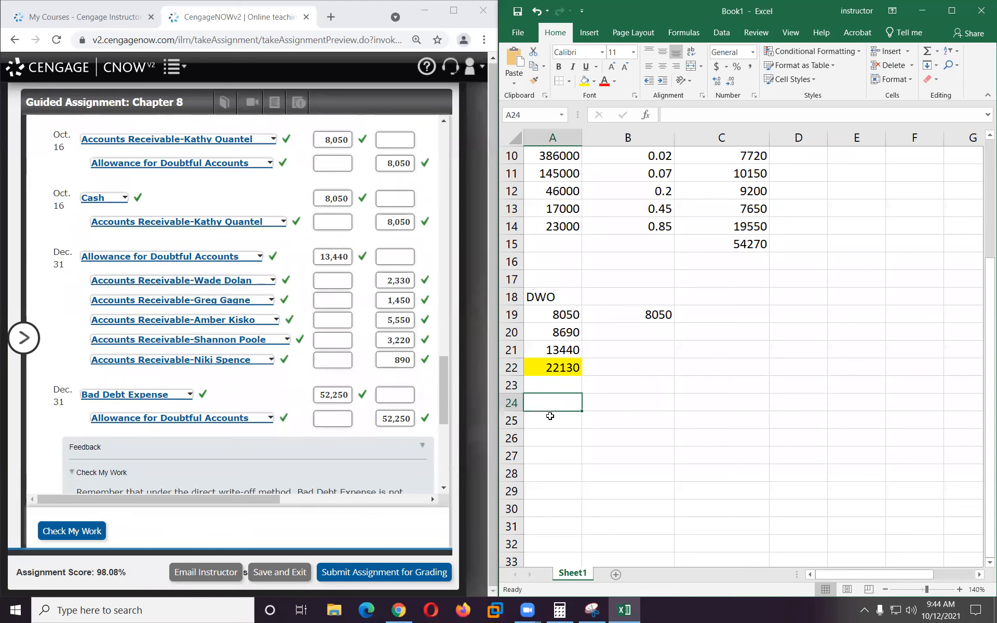
text(52250)
key(Return)
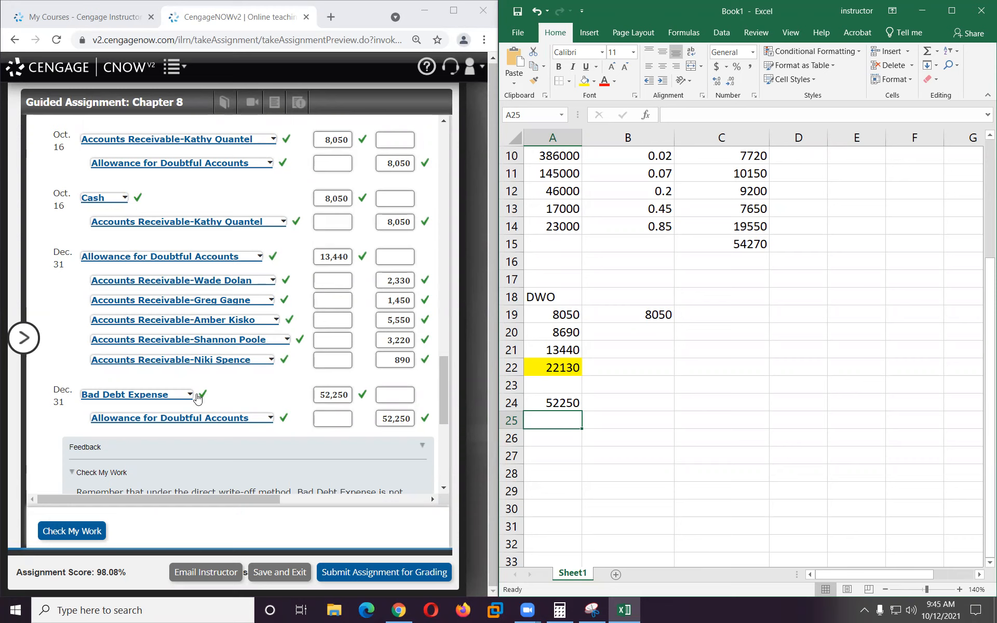
In the assignment's part c, select Higher for net income under the direct write-off method.
scroll(196, 396, down, 6)
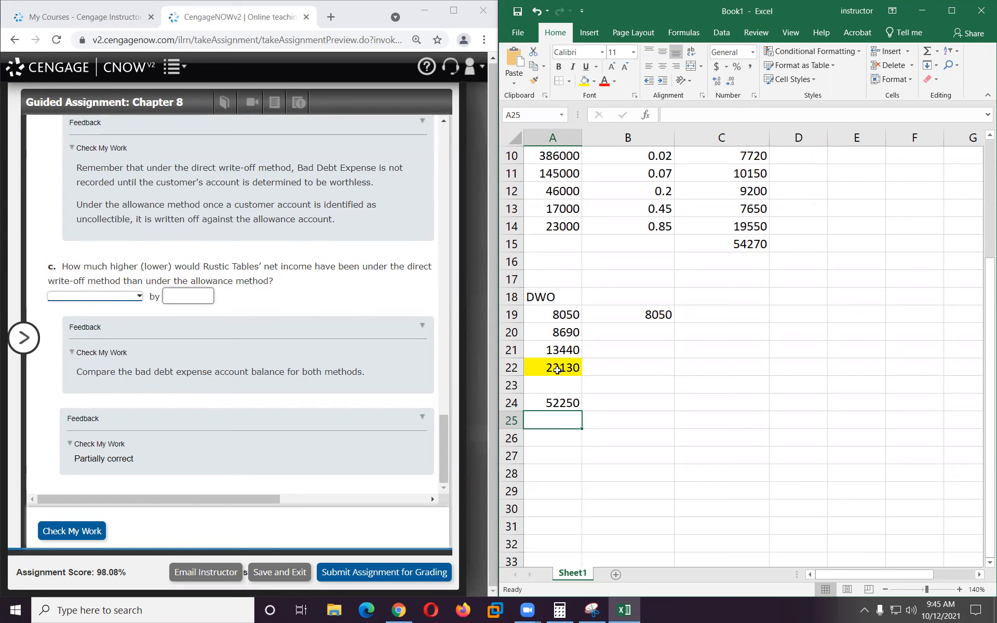
click(83, 295)
click(76, 317)
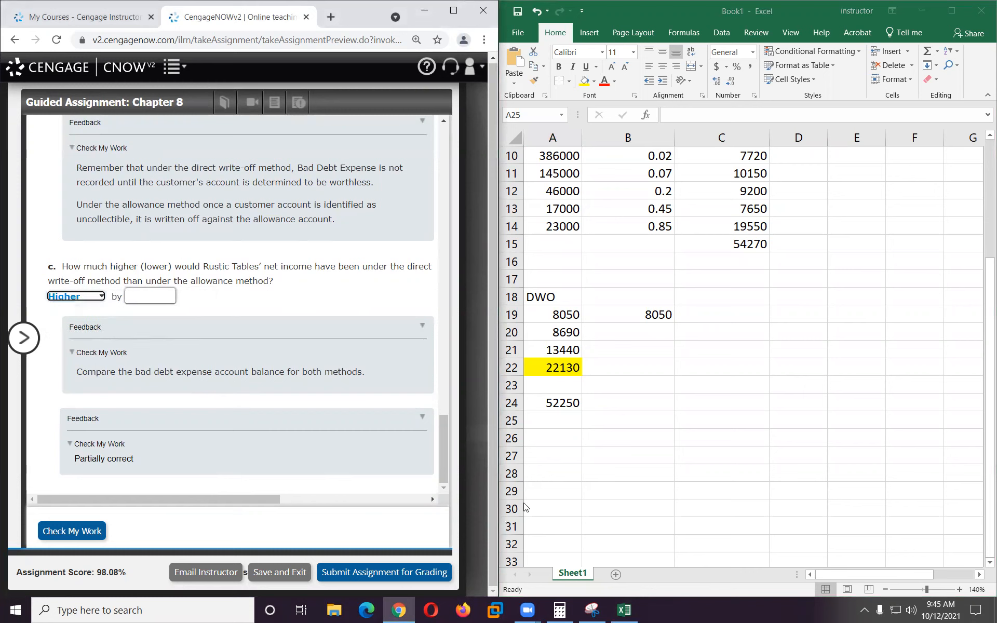
In Excel cell A26, calculate the difference between the two methods' bad debt expense with the formula =A24-A22.
click(543, 439)
click(543, 438)
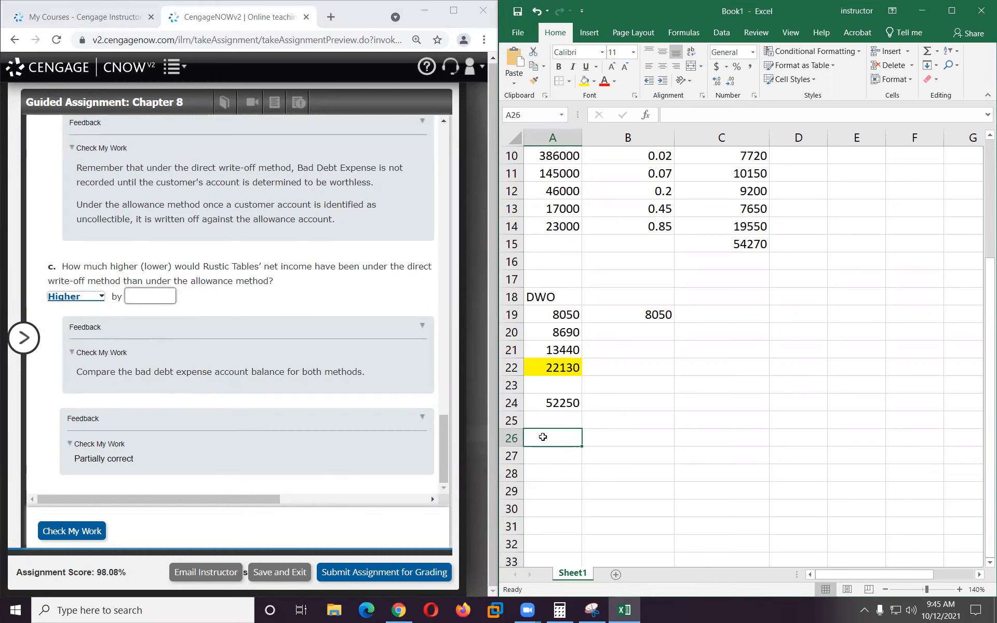
text(=)
click(542, 401)
text(-)
click(550, 378)
key(Return)
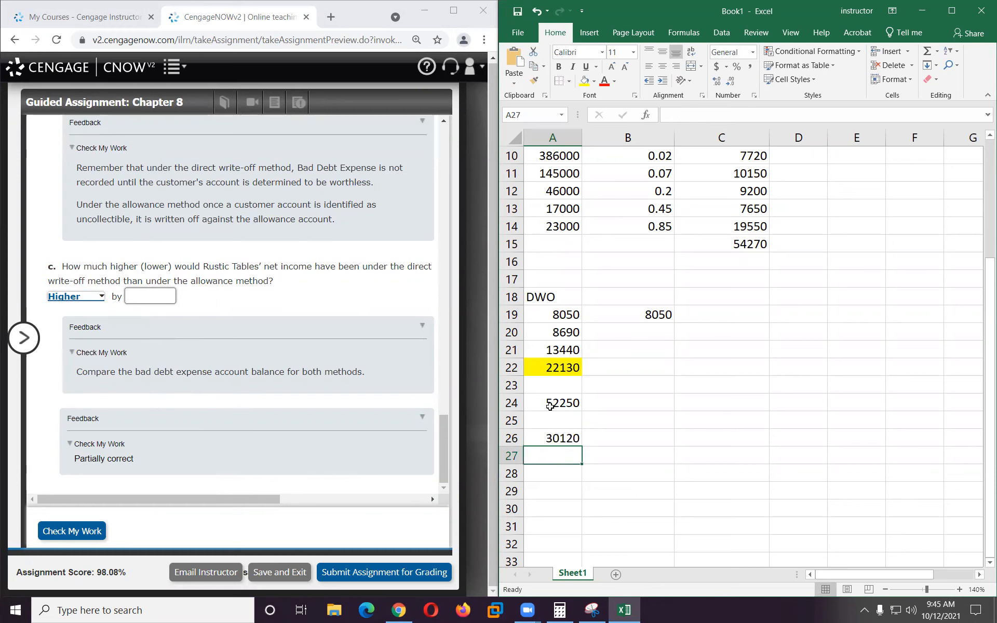
Enter 30120 as the net income difference in part c of the assignment and check the work.
click(155, 294)
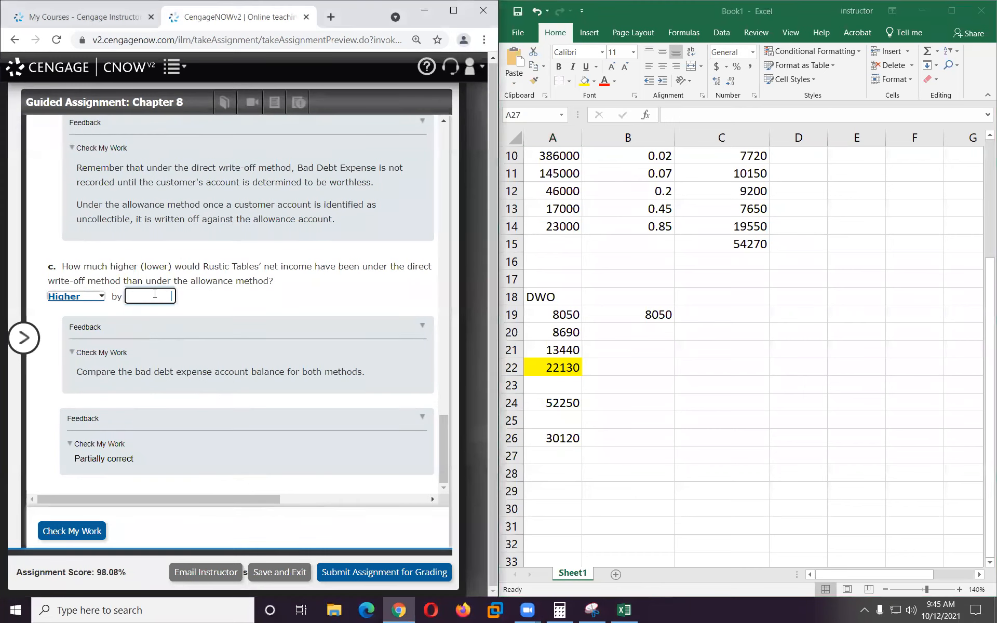
text(30120)
click(66, 531)
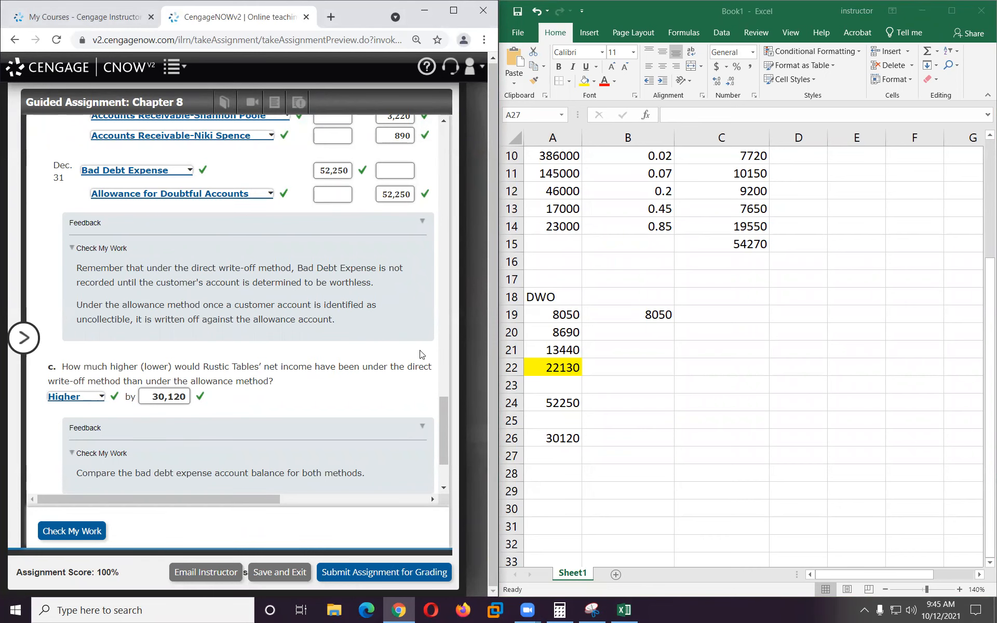
scroll(314, 347, up, 10)
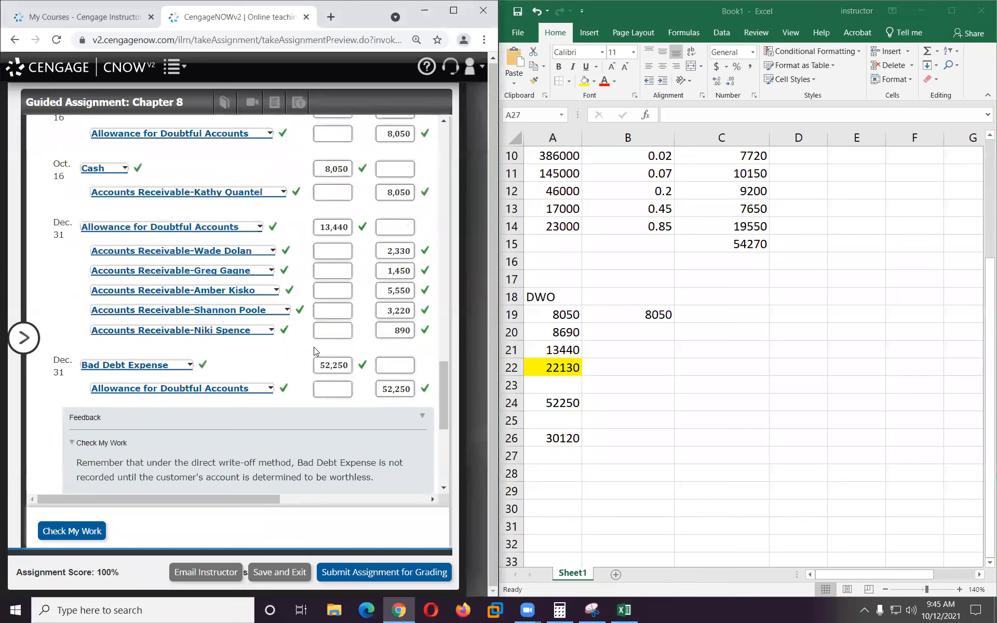
scroll(313, 346, down, 2)
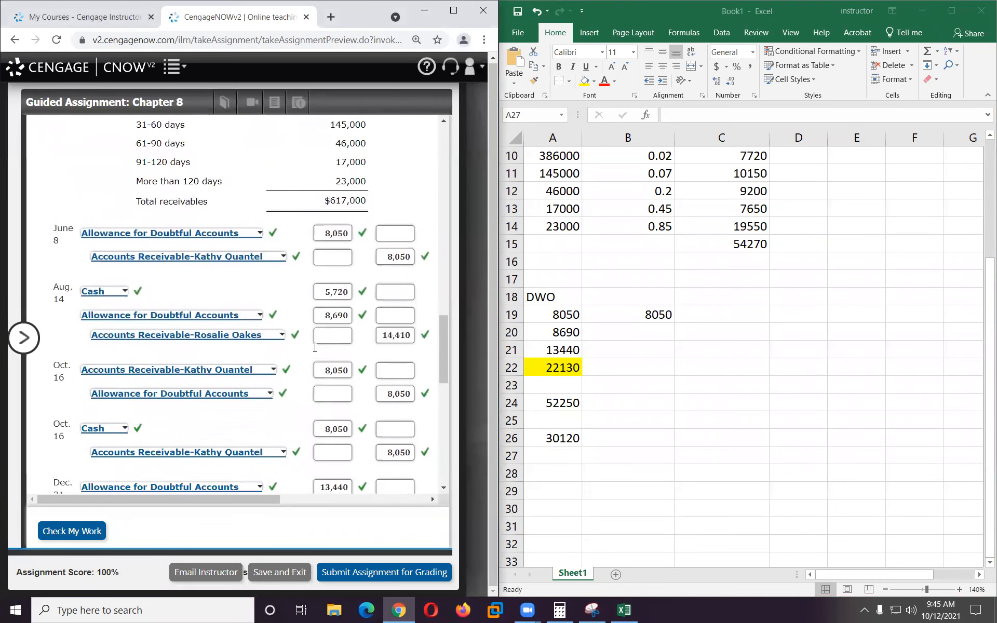